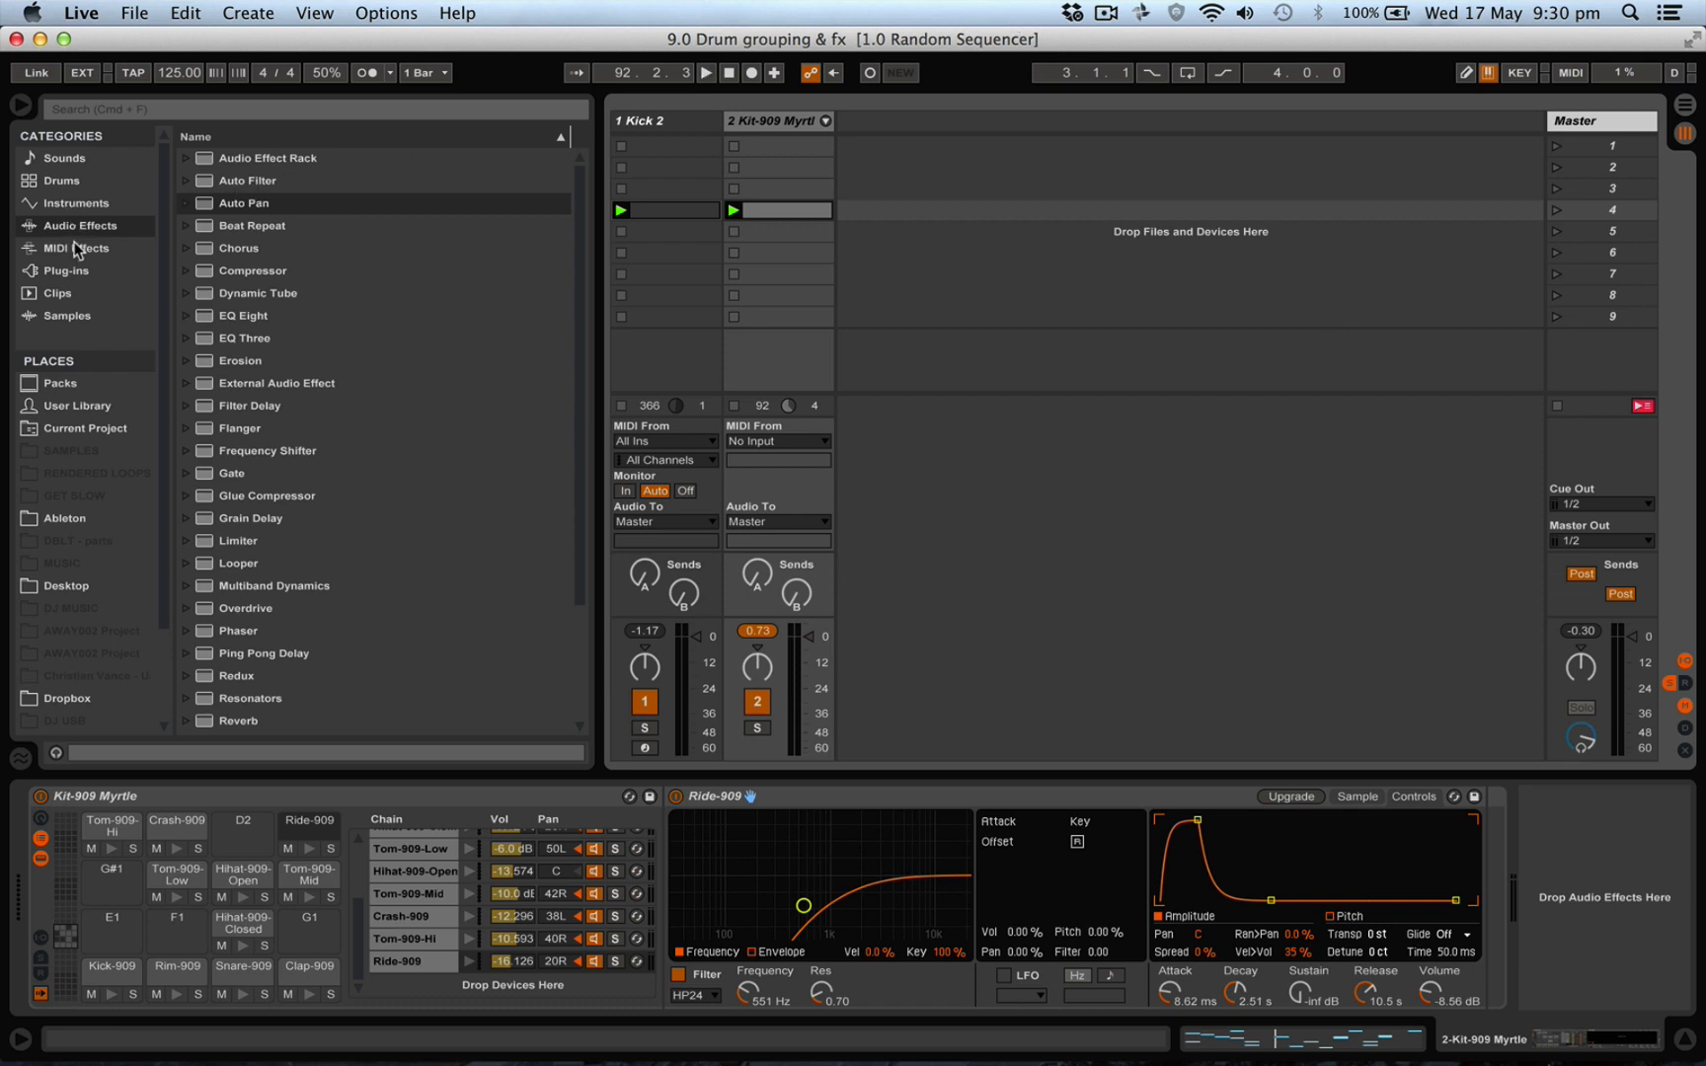
Look up the Kit-909 Myrtle preset among the drum presets and inspect the individual chains of its track
left_click(750, 126)
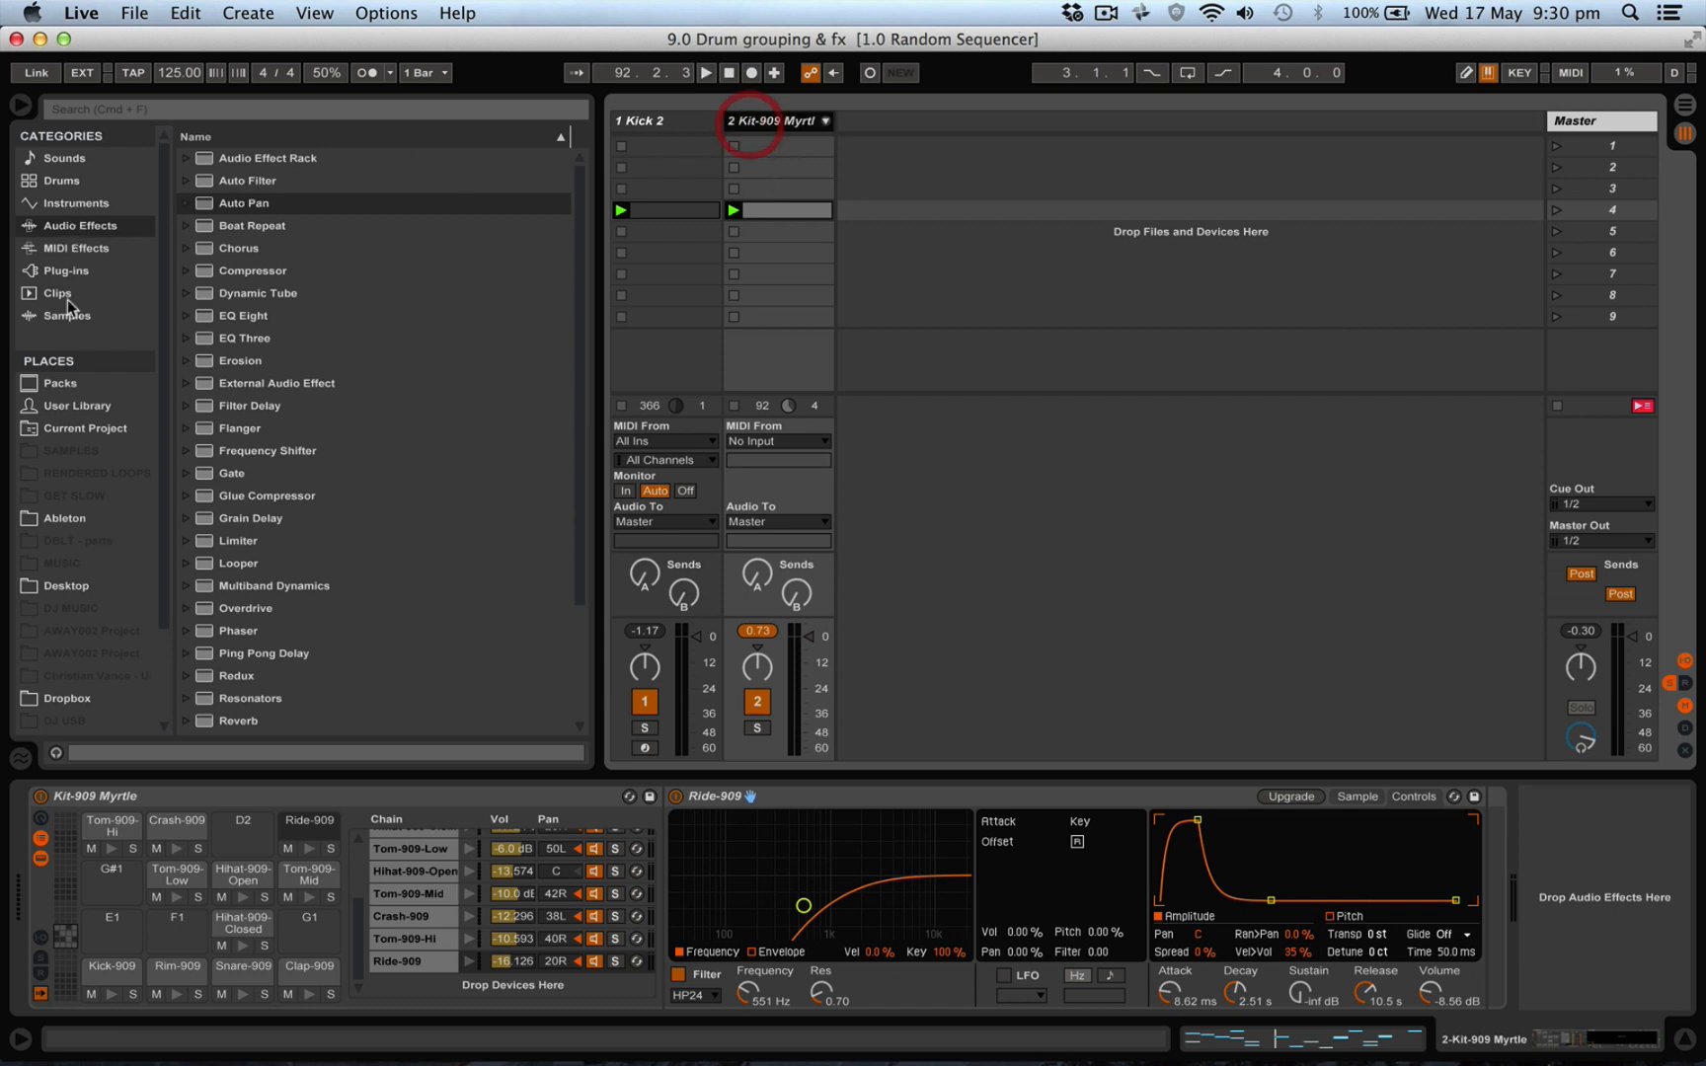
left_click(53, 183)
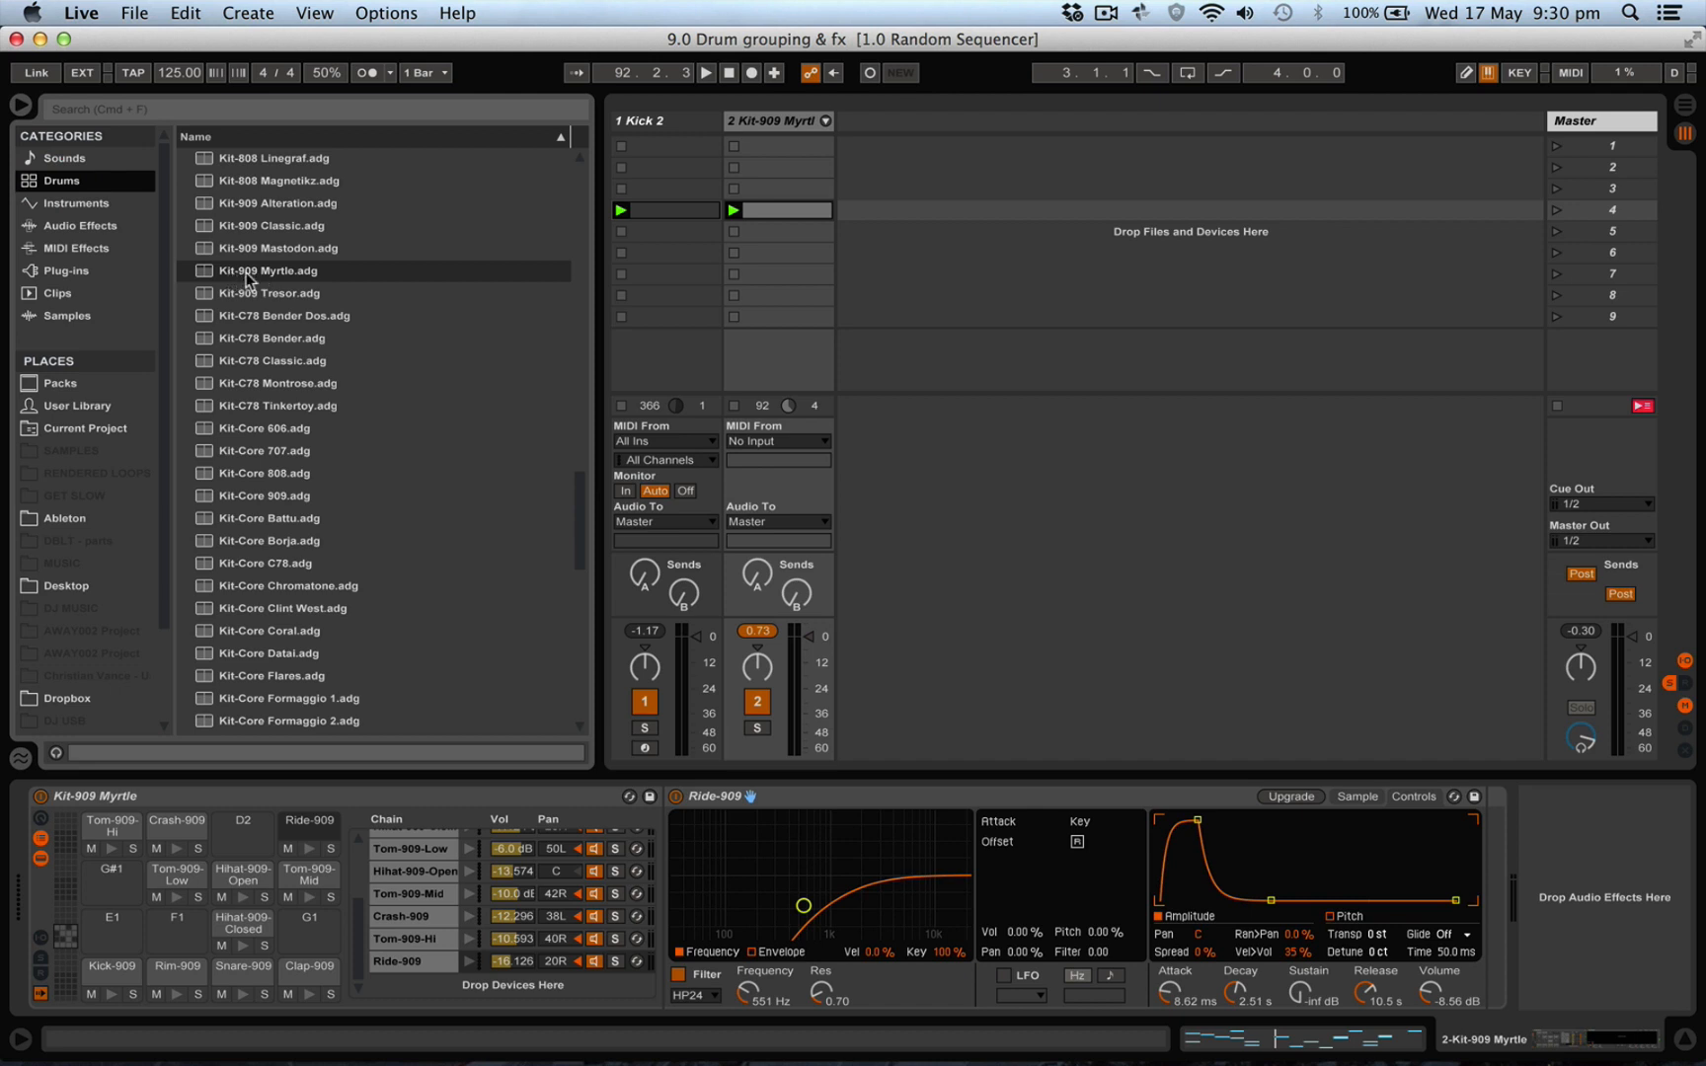
left_click(825, 122)
scroll(1055, 269, "right", 1)
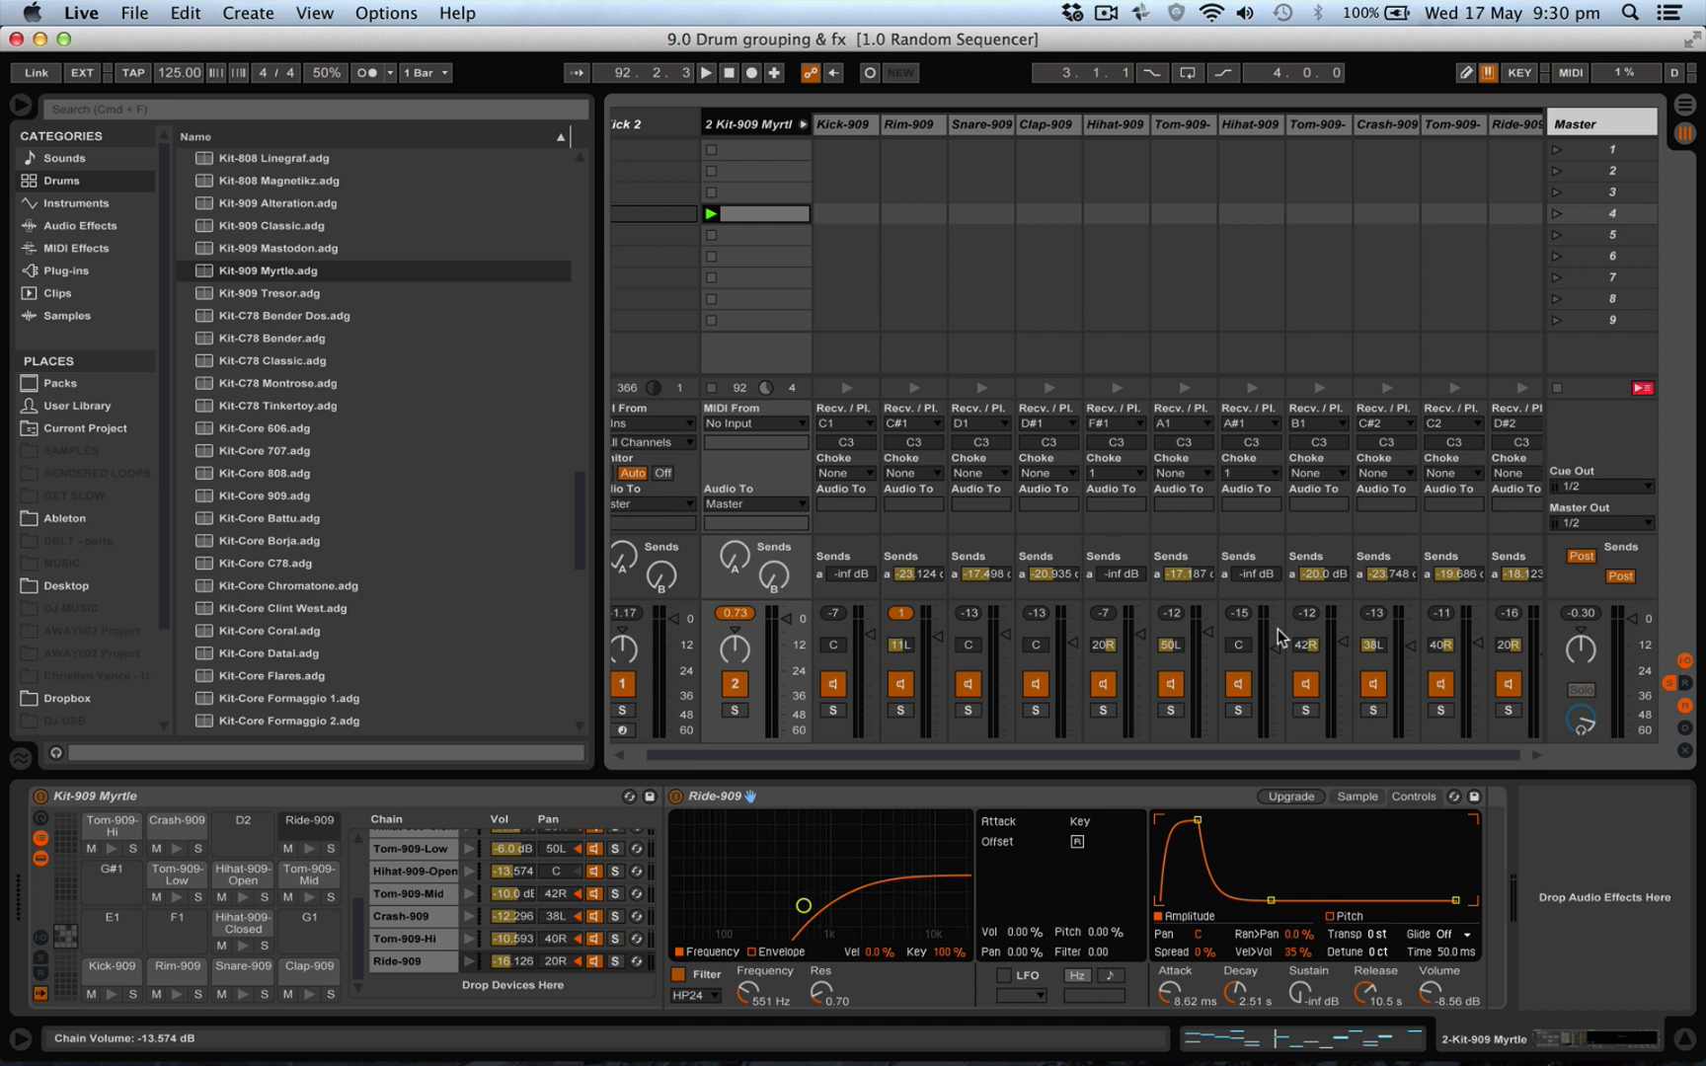
left_click(800, 123)
left_click(669, 122)
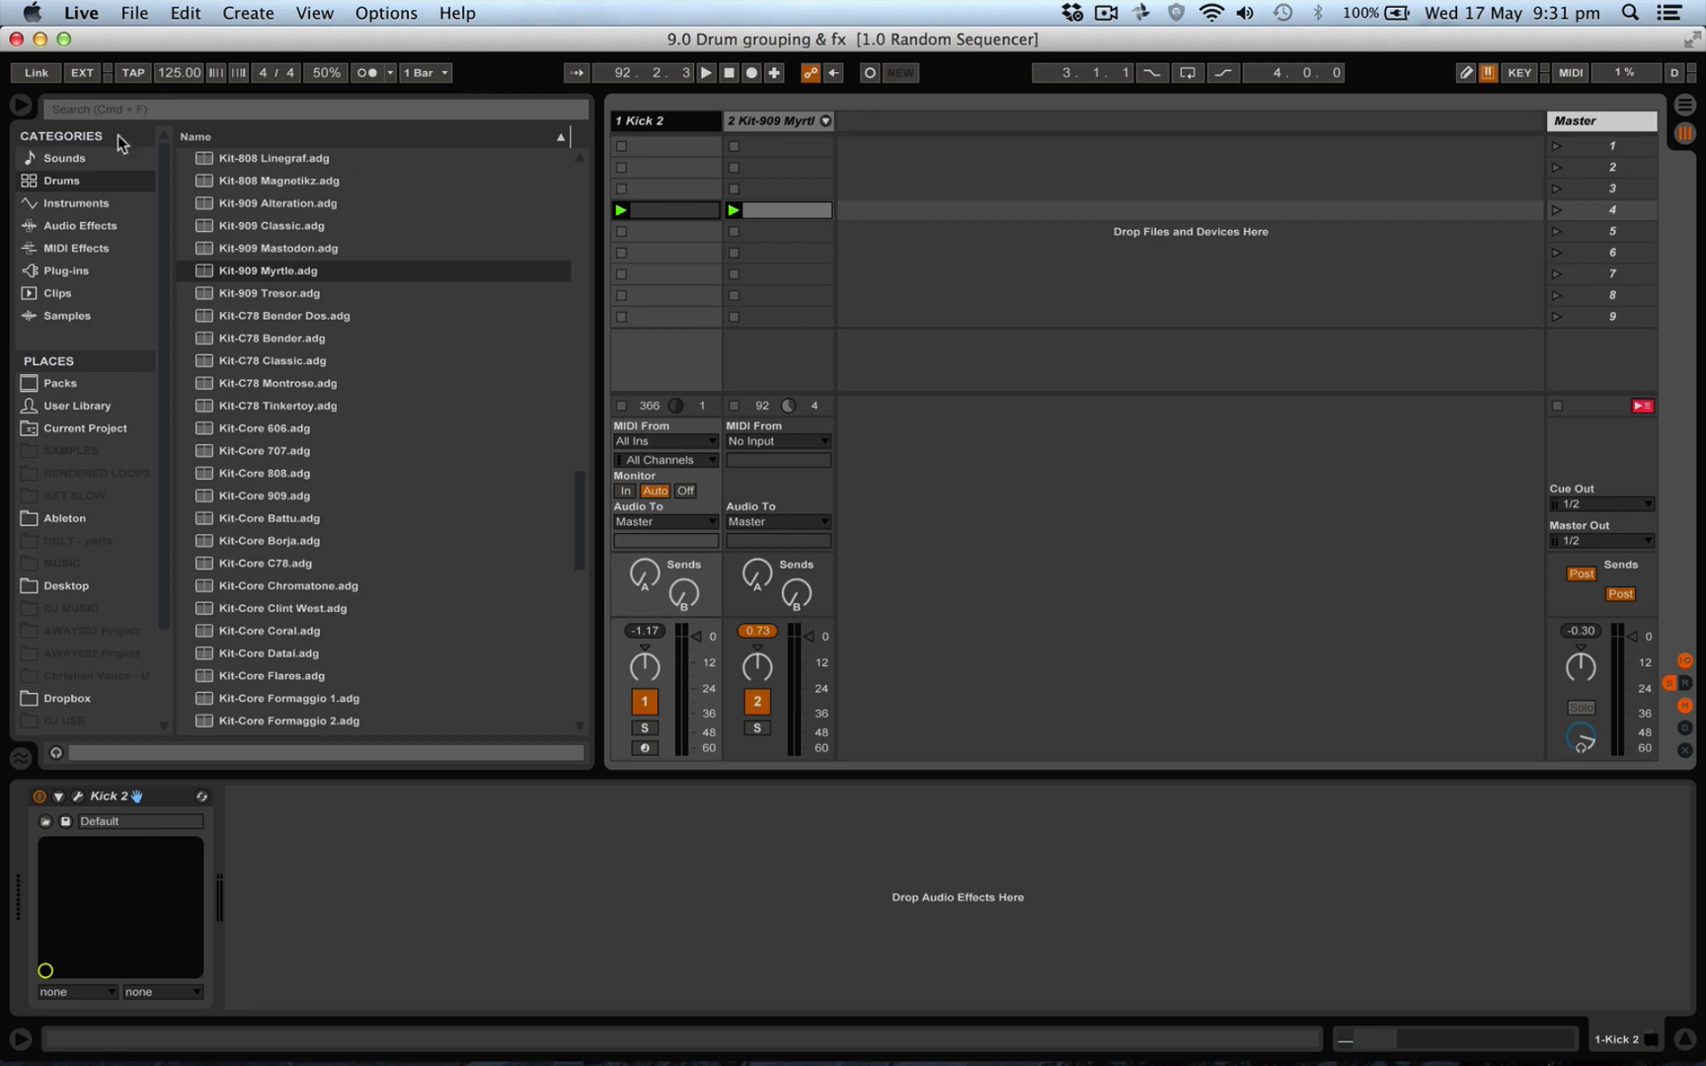
Show the individual chains of the Kit-909 Myrtle track in the mixer and hide the browser
left_click(49, 225)
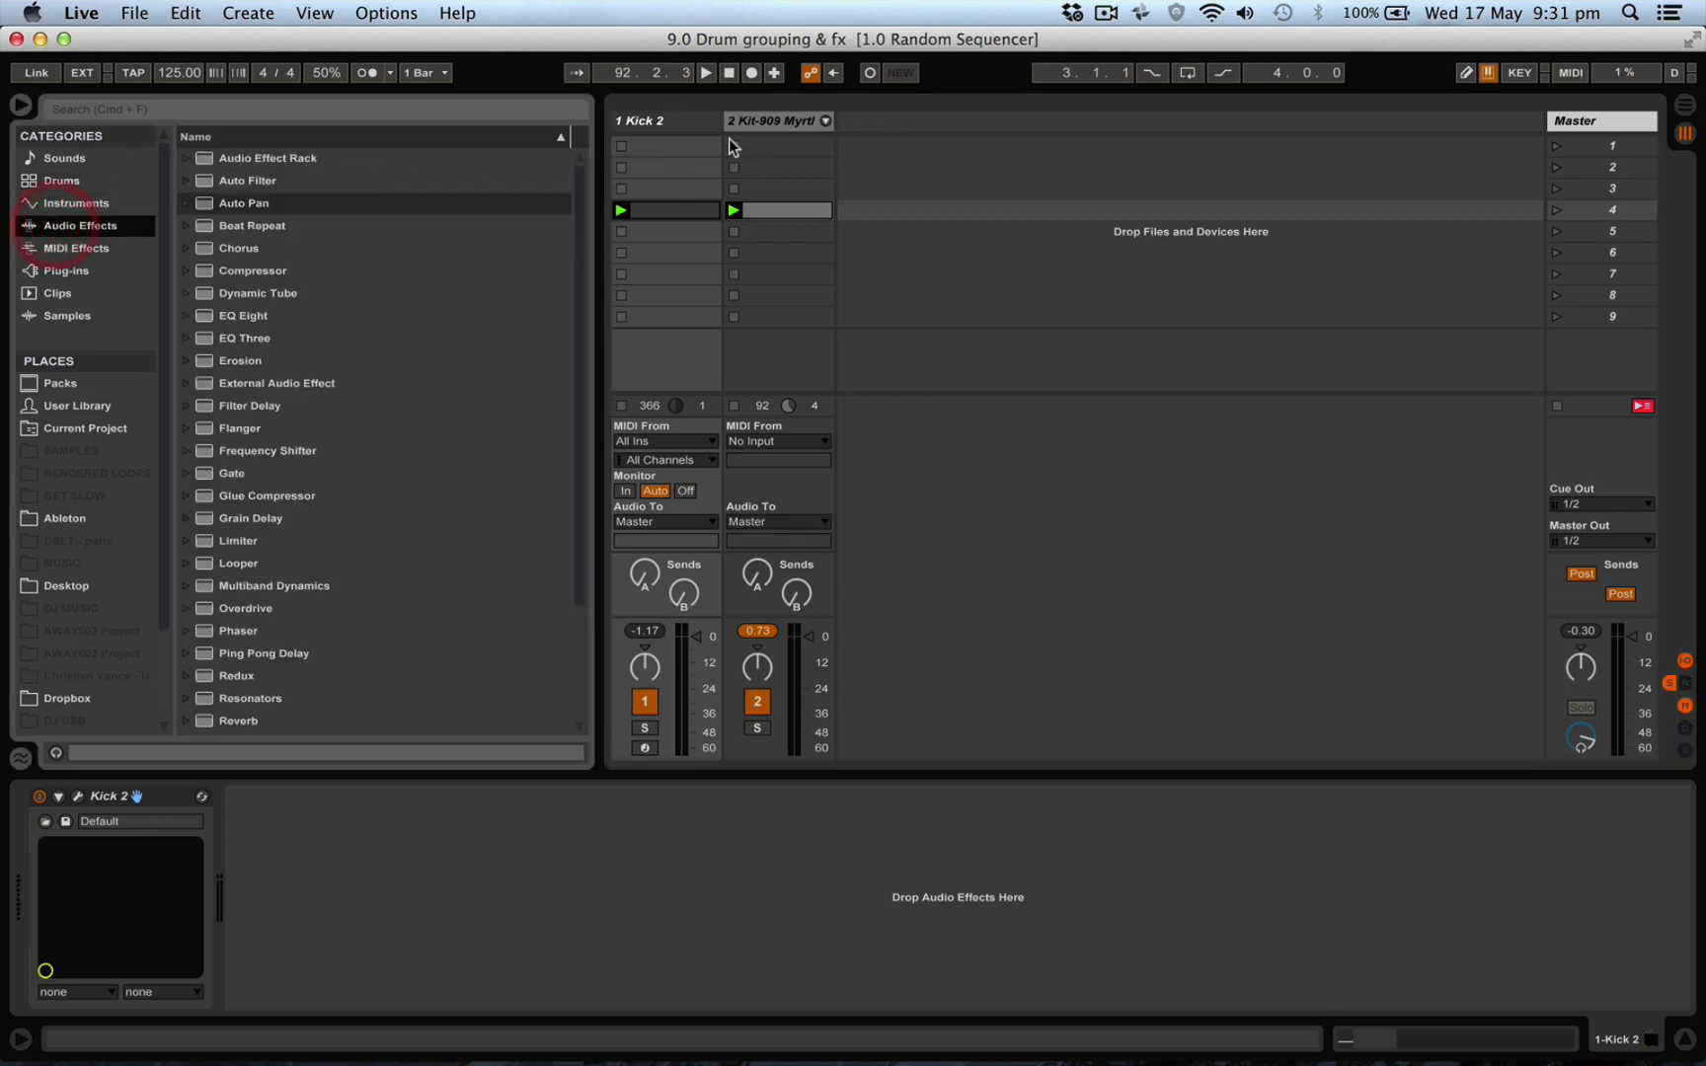
left_click(825, 121)
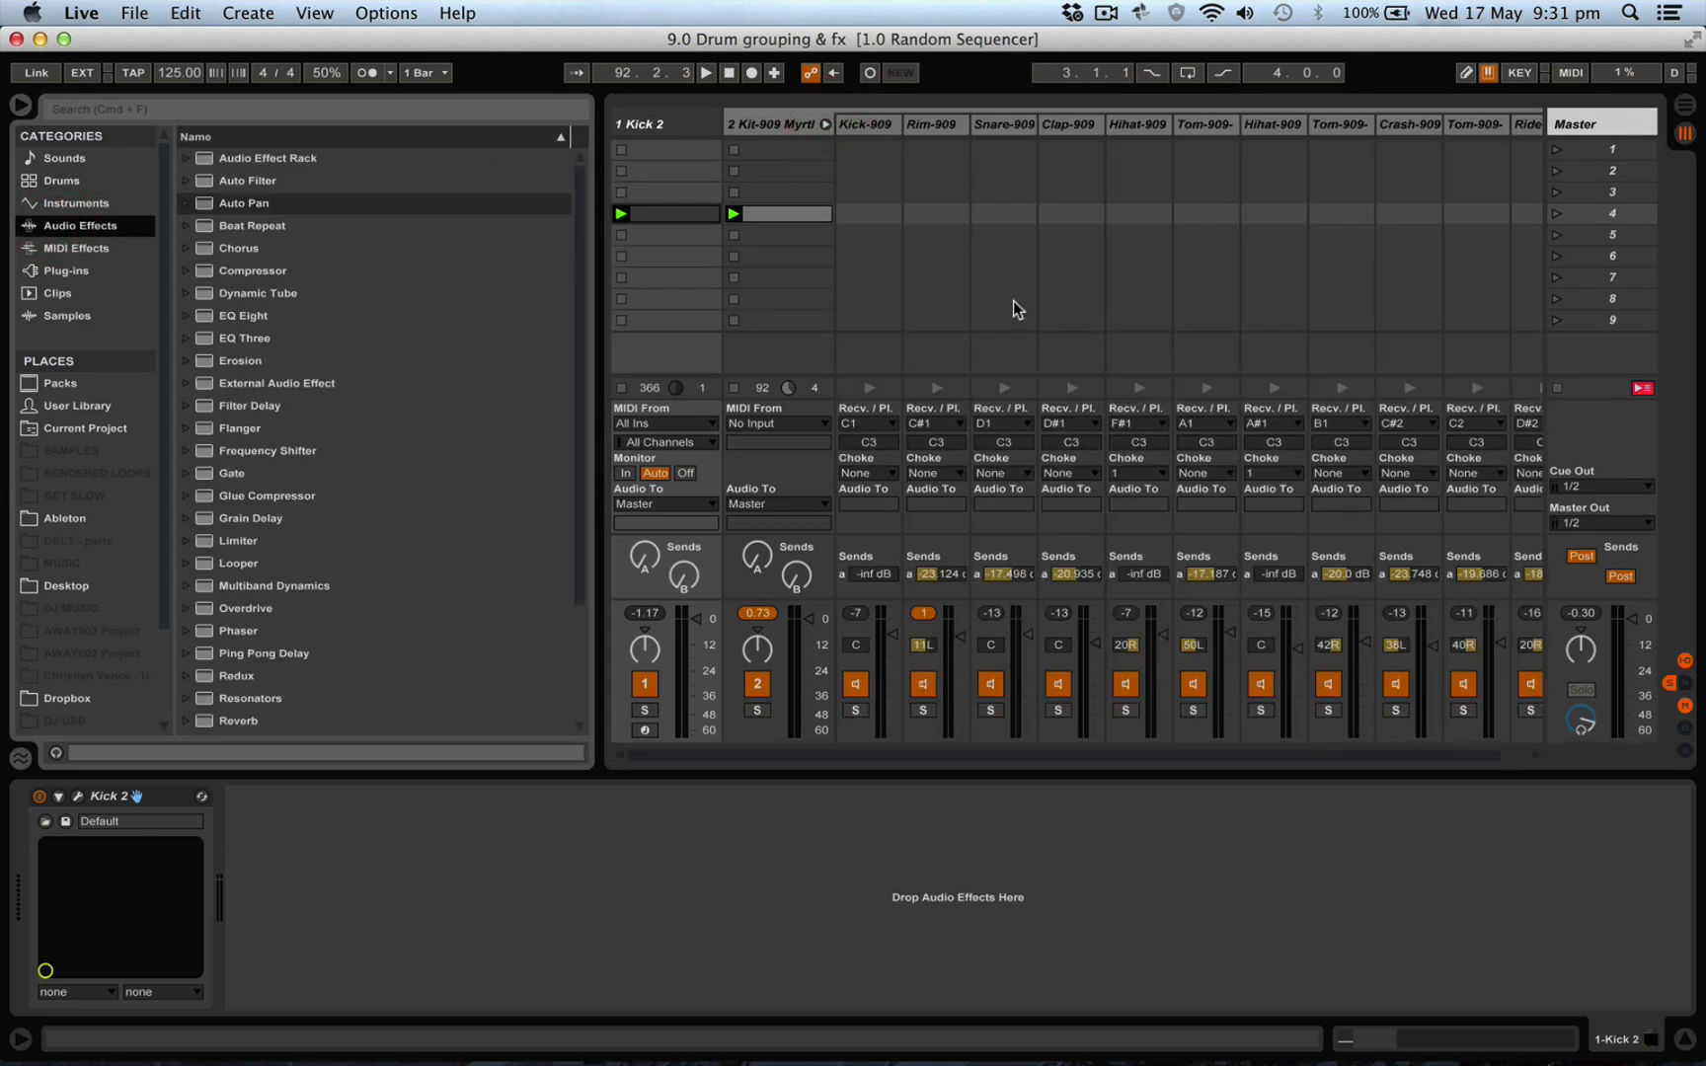
left_click(14, 106)
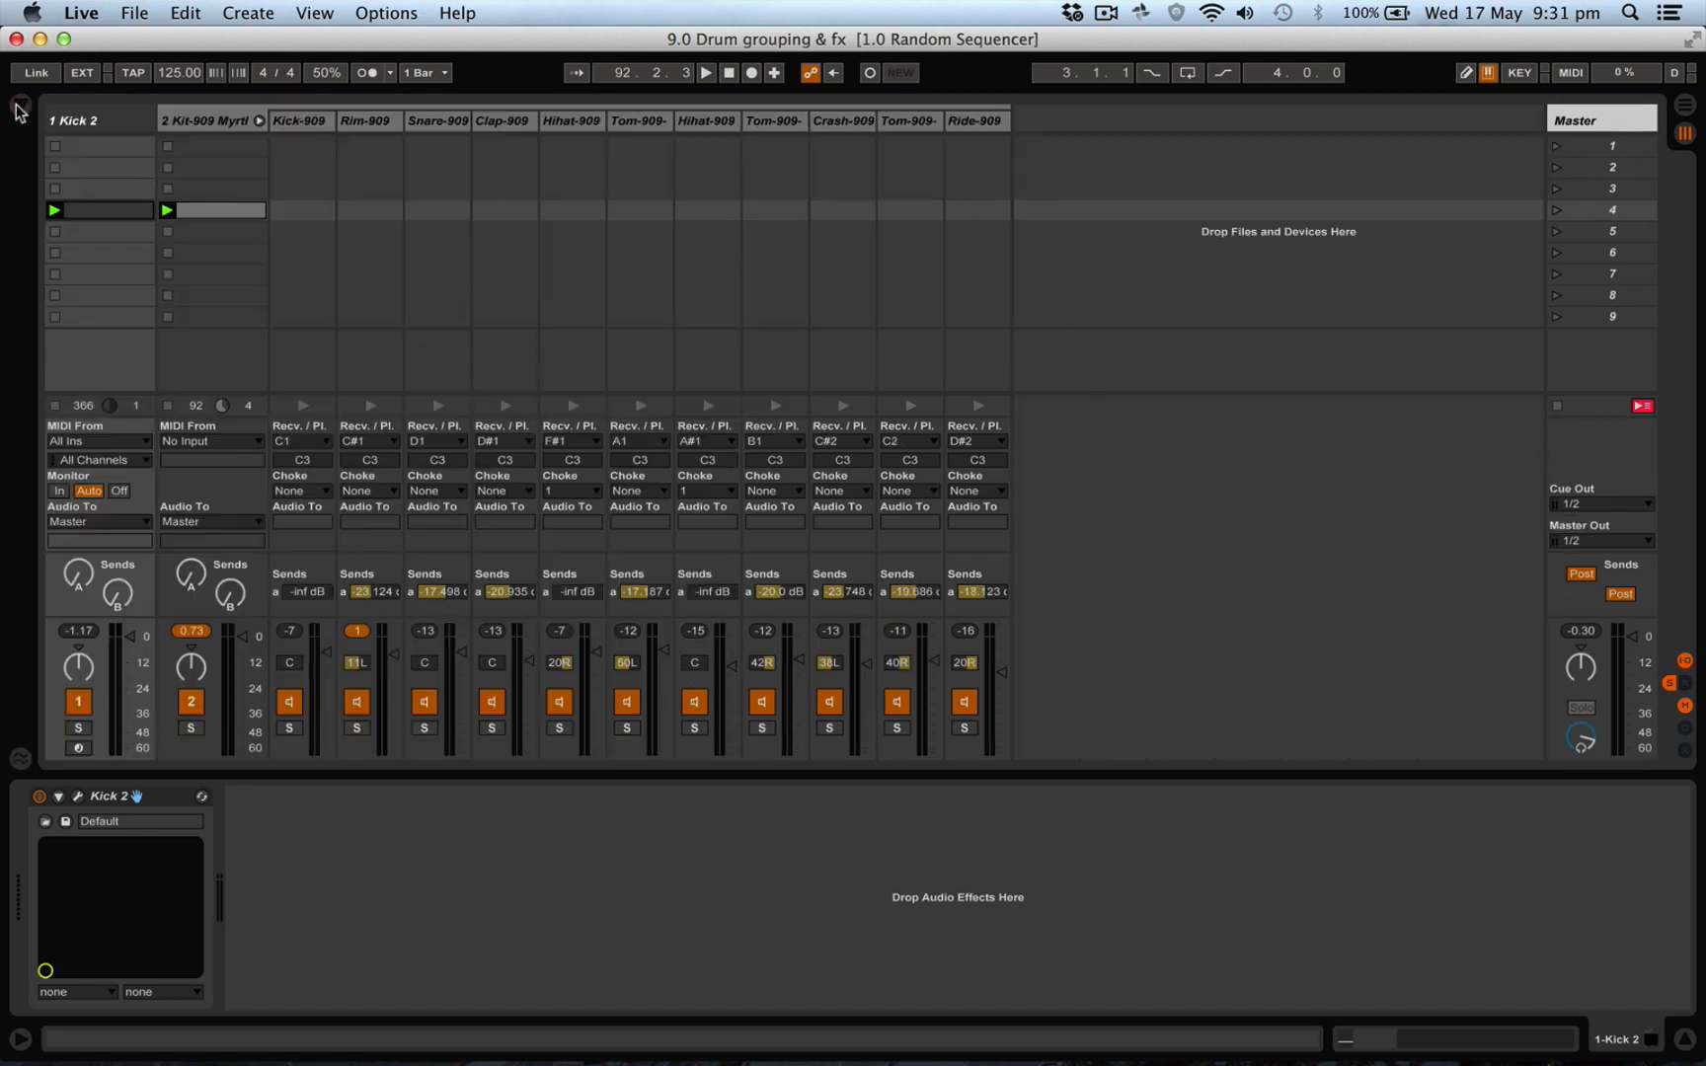
left_click(258, 122)
left_click(258, 122)
Play the set and audition the 909 kit's chains by soloing them one after another, from Ride-909 to Rim-909
key("space")
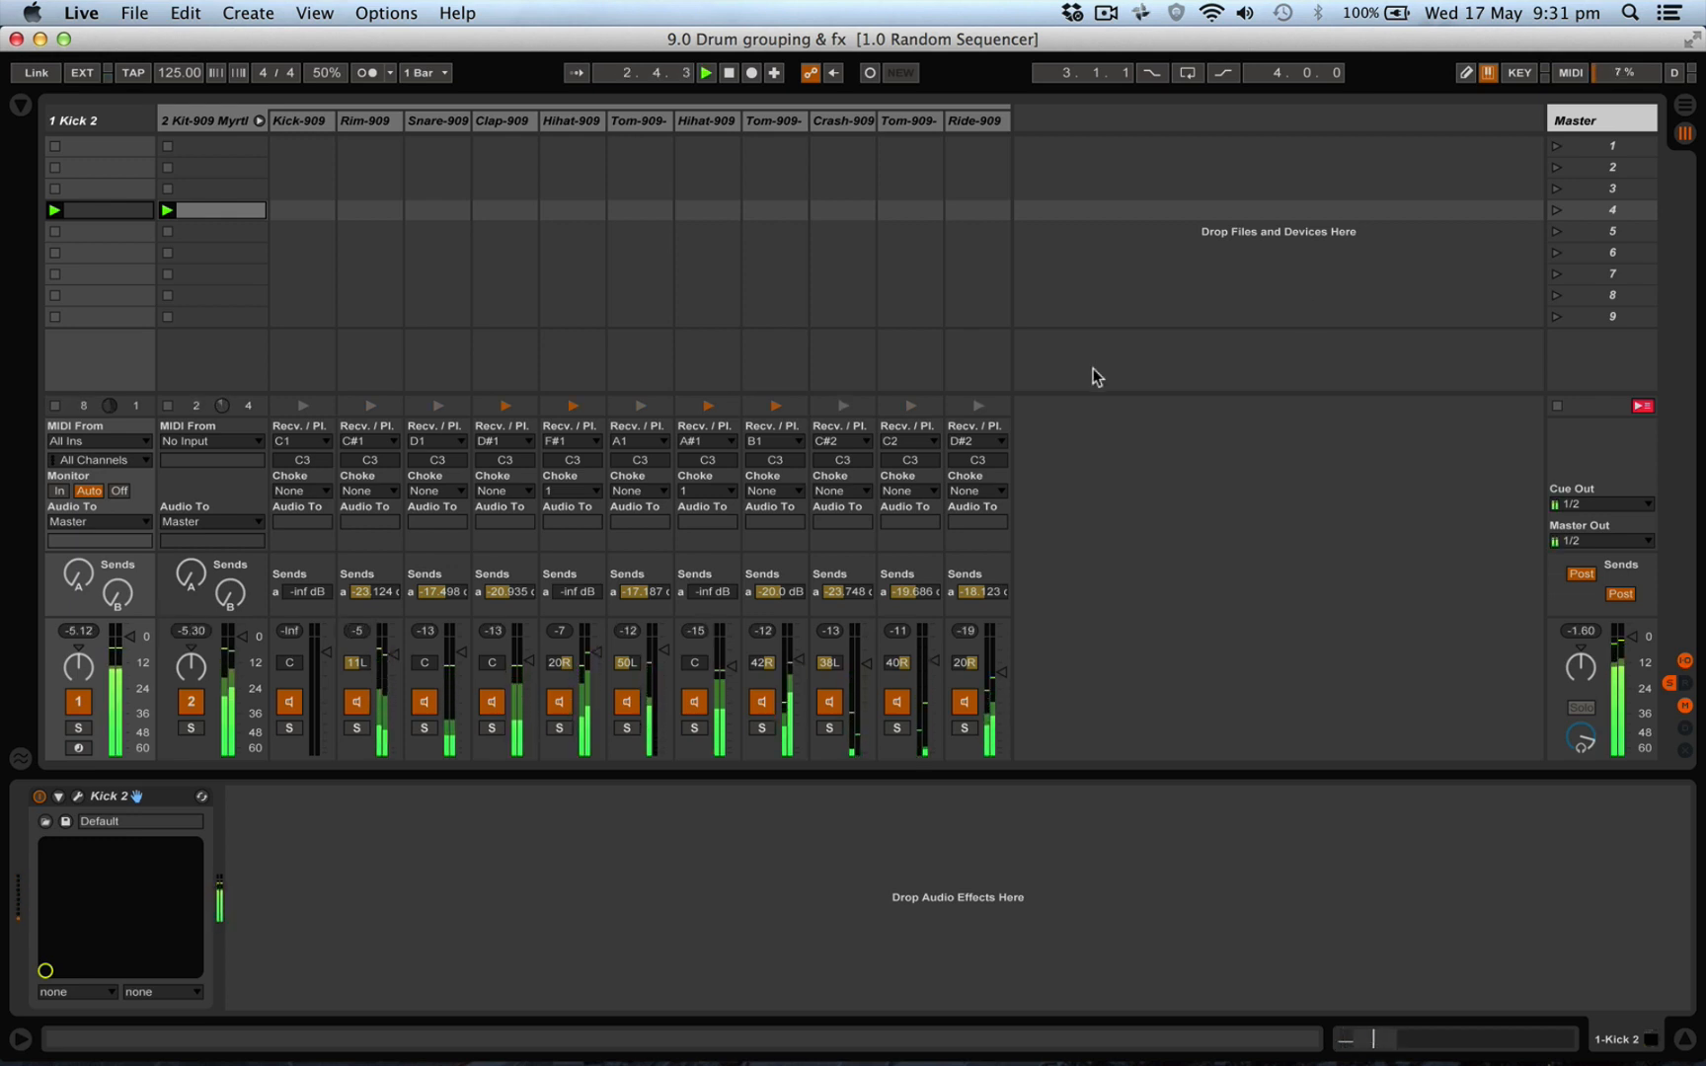
left_click(966, 730)
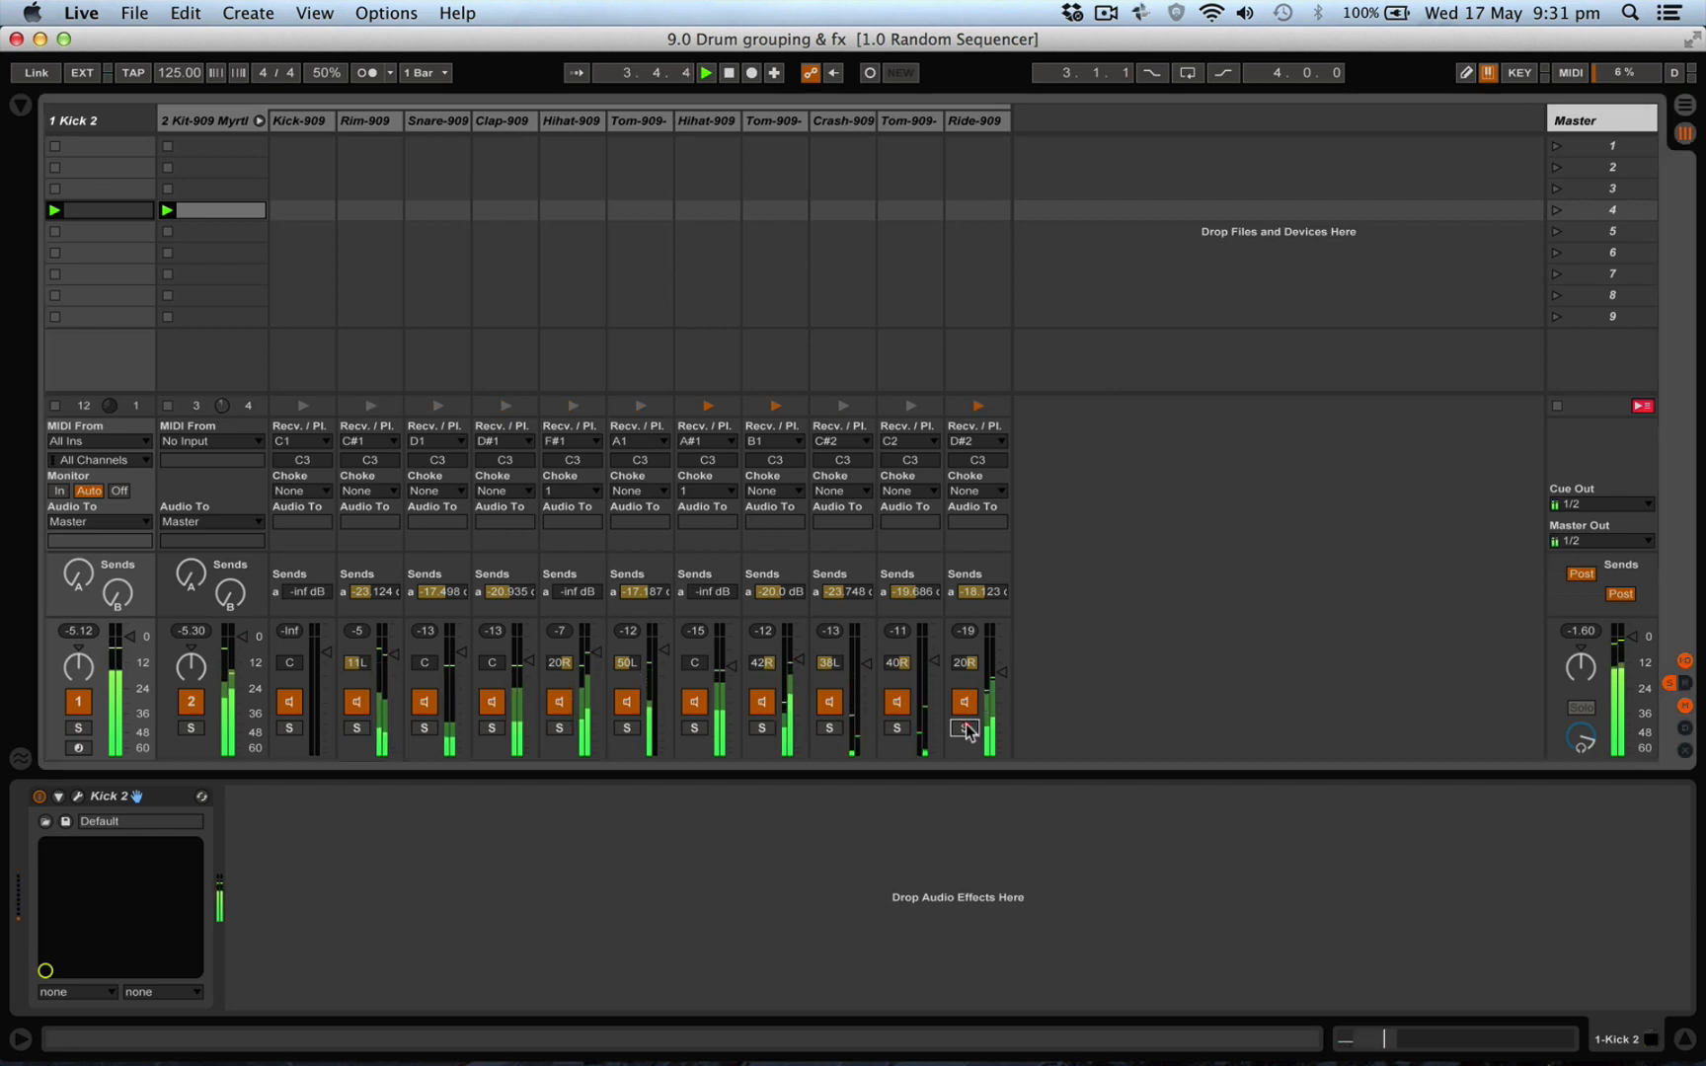
left_click(967, 729)
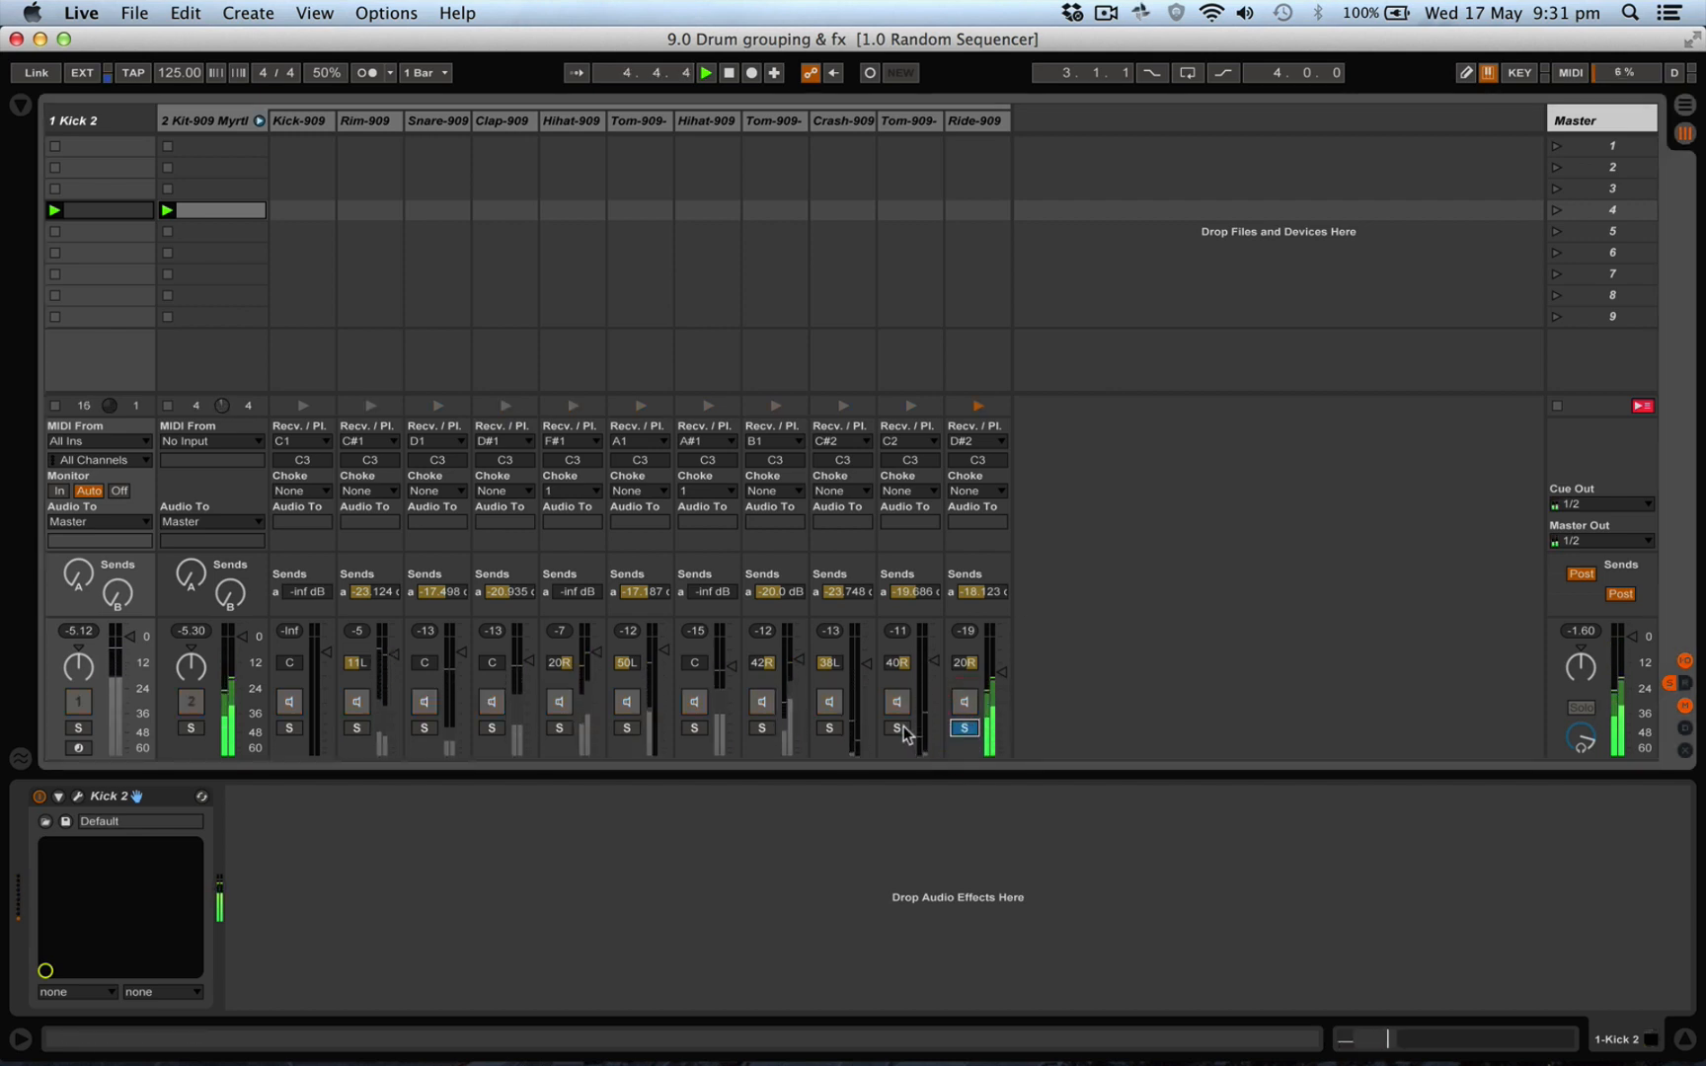
left_click(903, 728)
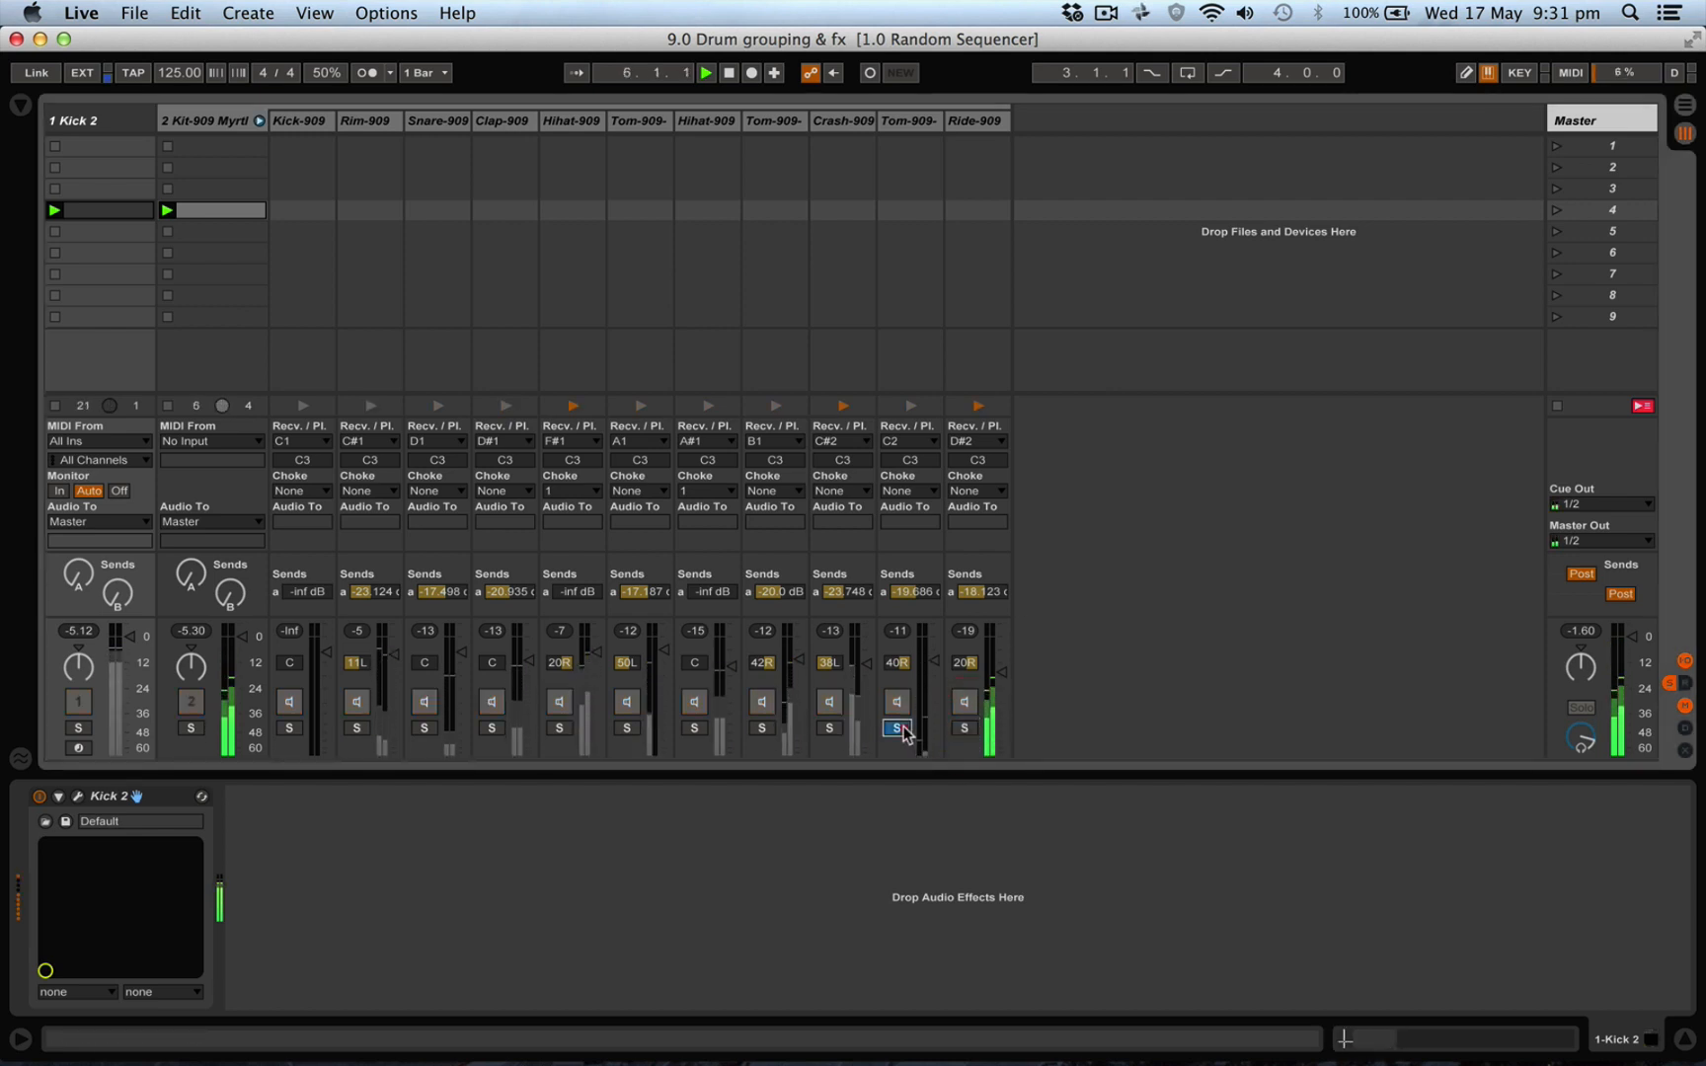
left_click(828, 729)
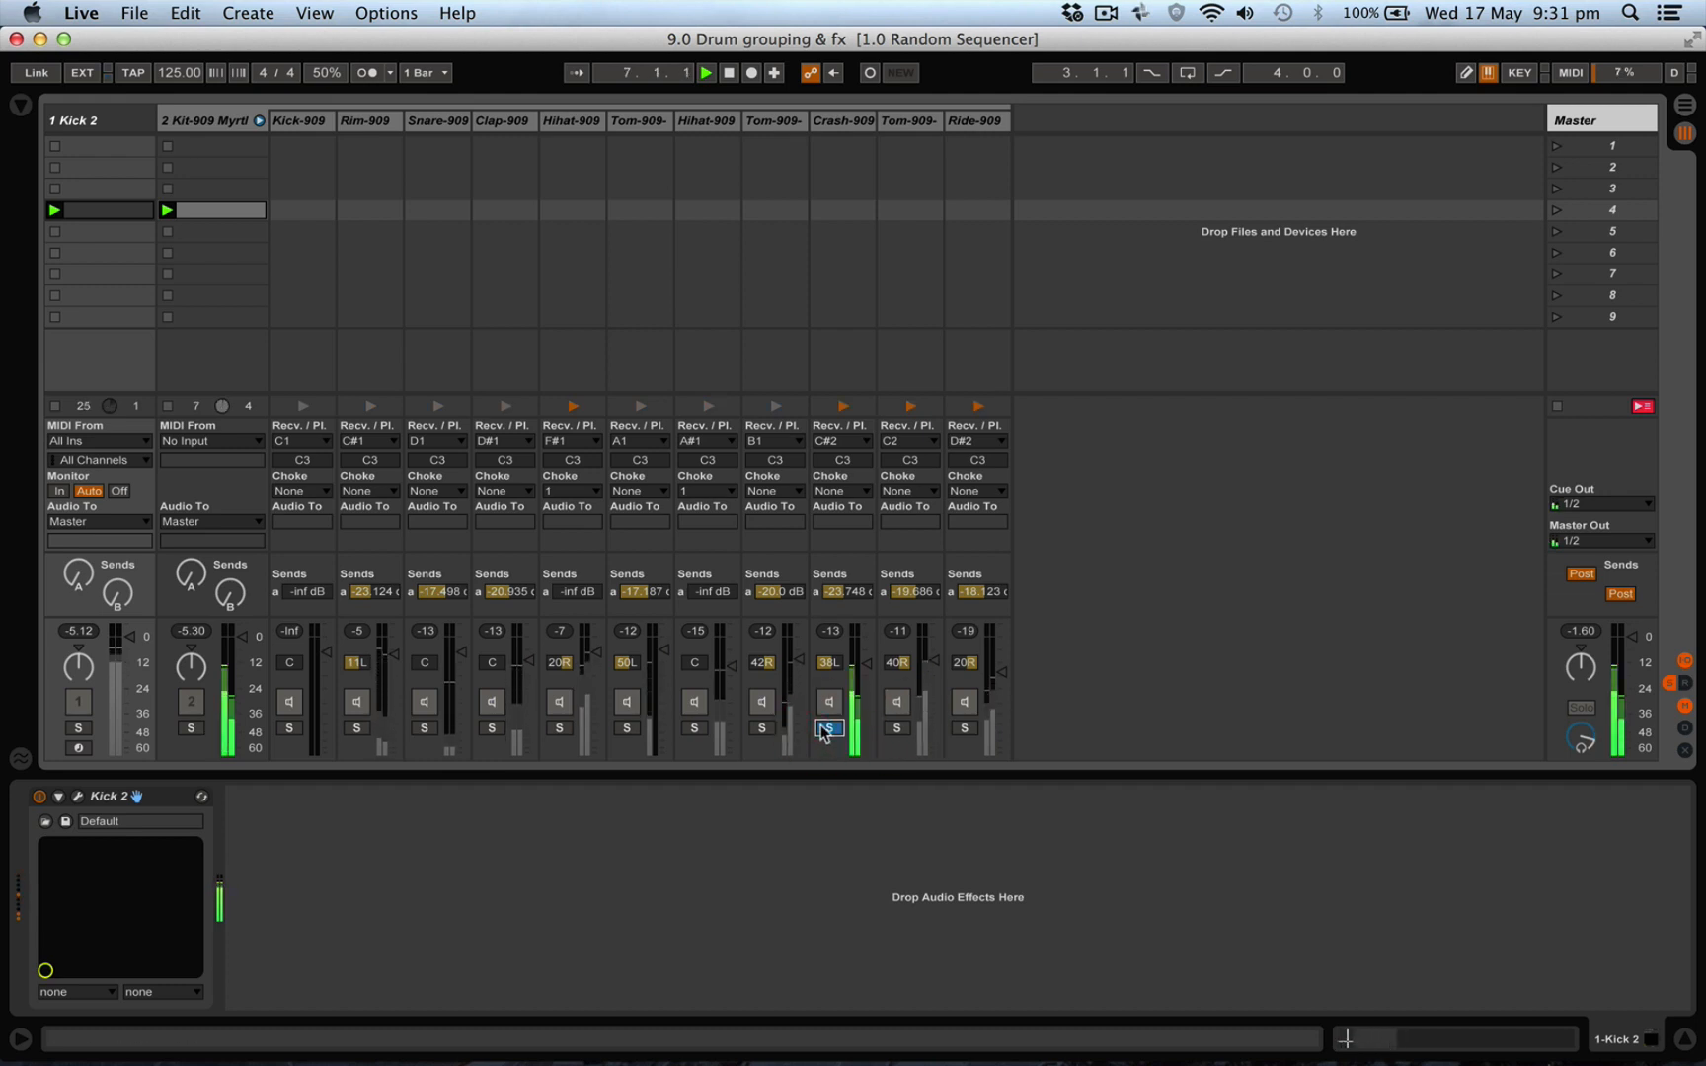
left_click(695, 729)
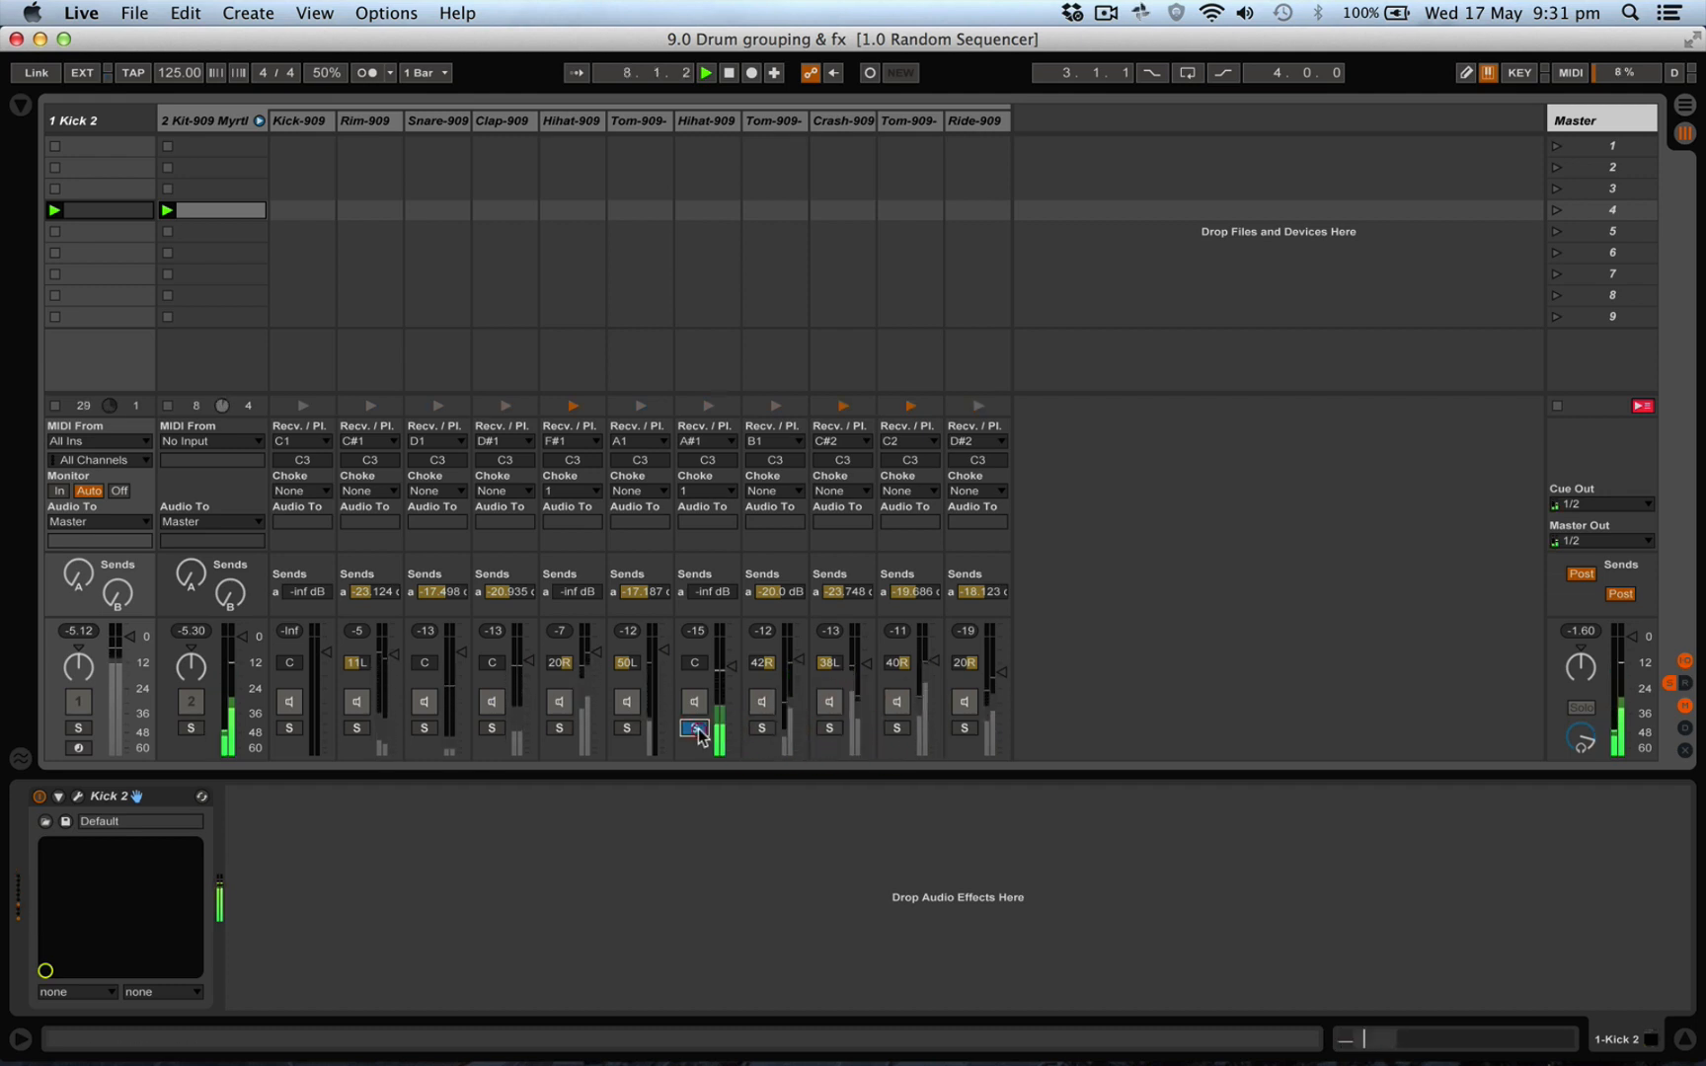
left_click(626, 728)
left_click(559, 729)
left_click(492, 729)
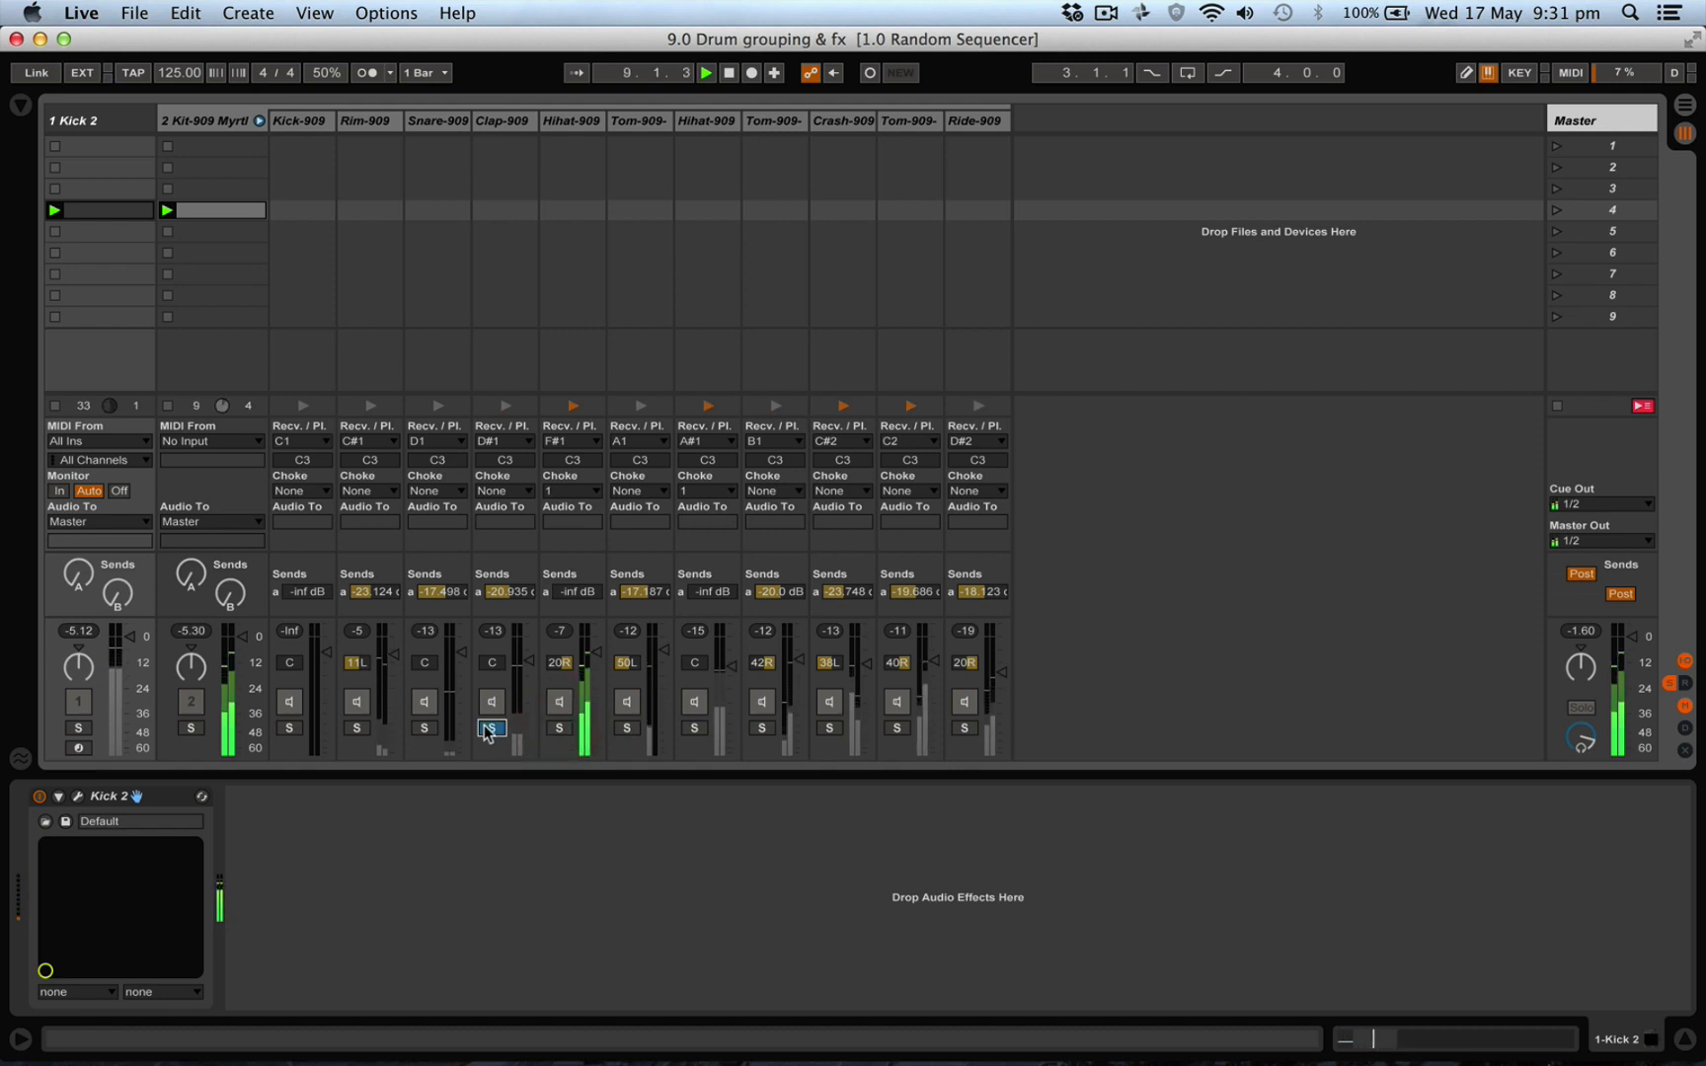
left_click(425, 729)
left_click(356, 729)
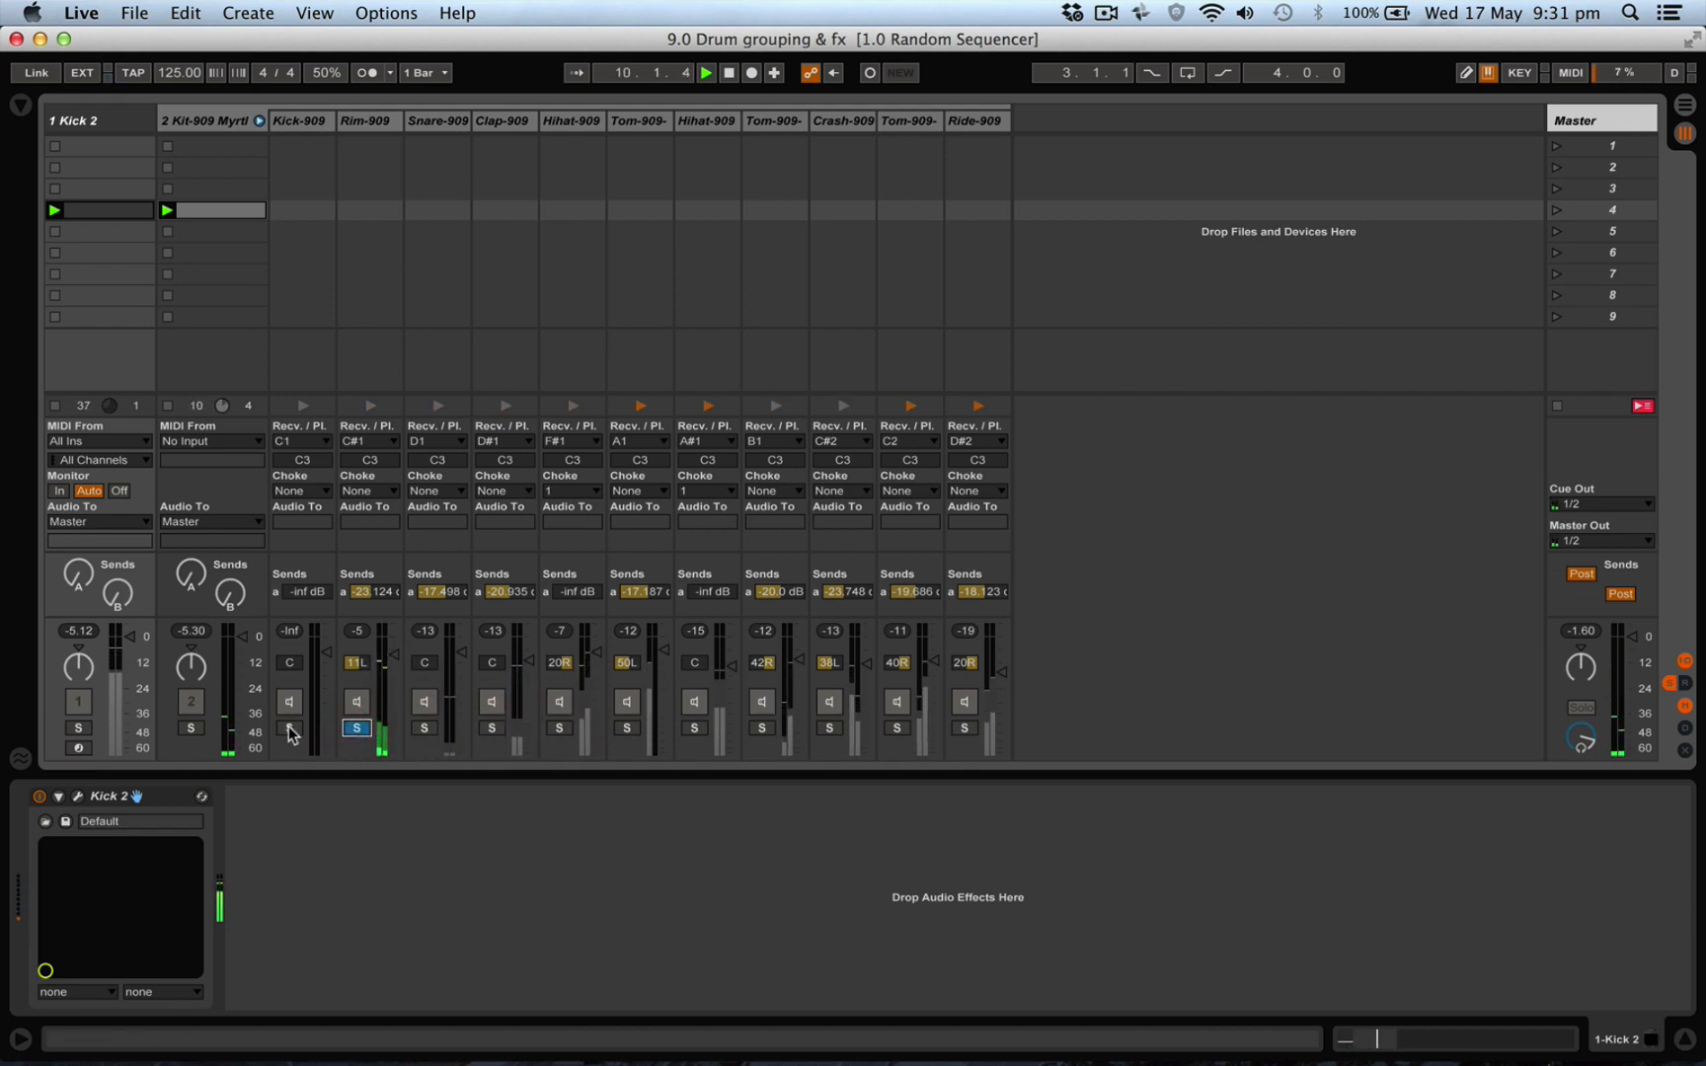
left_click(357, 729)
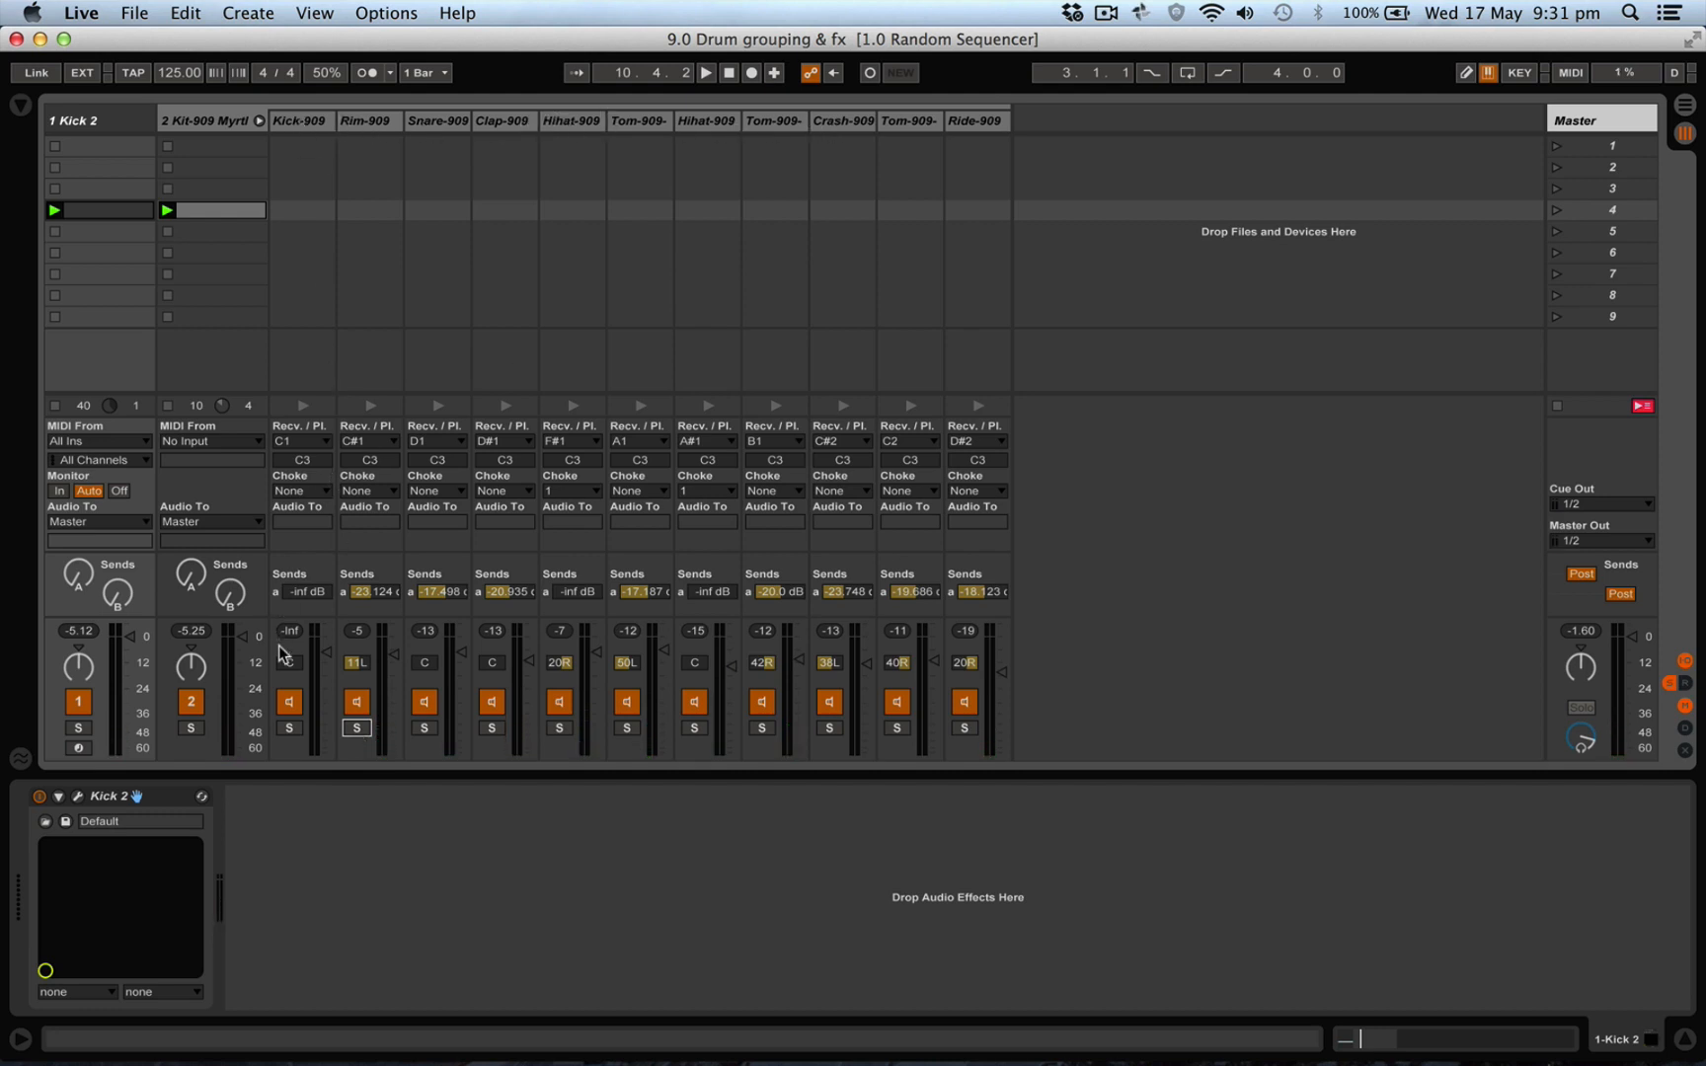
Mute the Kick-909 chain and arrange the Tom-909-Low, Tom-909-Mid and Tom-909-Hi chains directly after it with their names readable
left_click(290, 703)
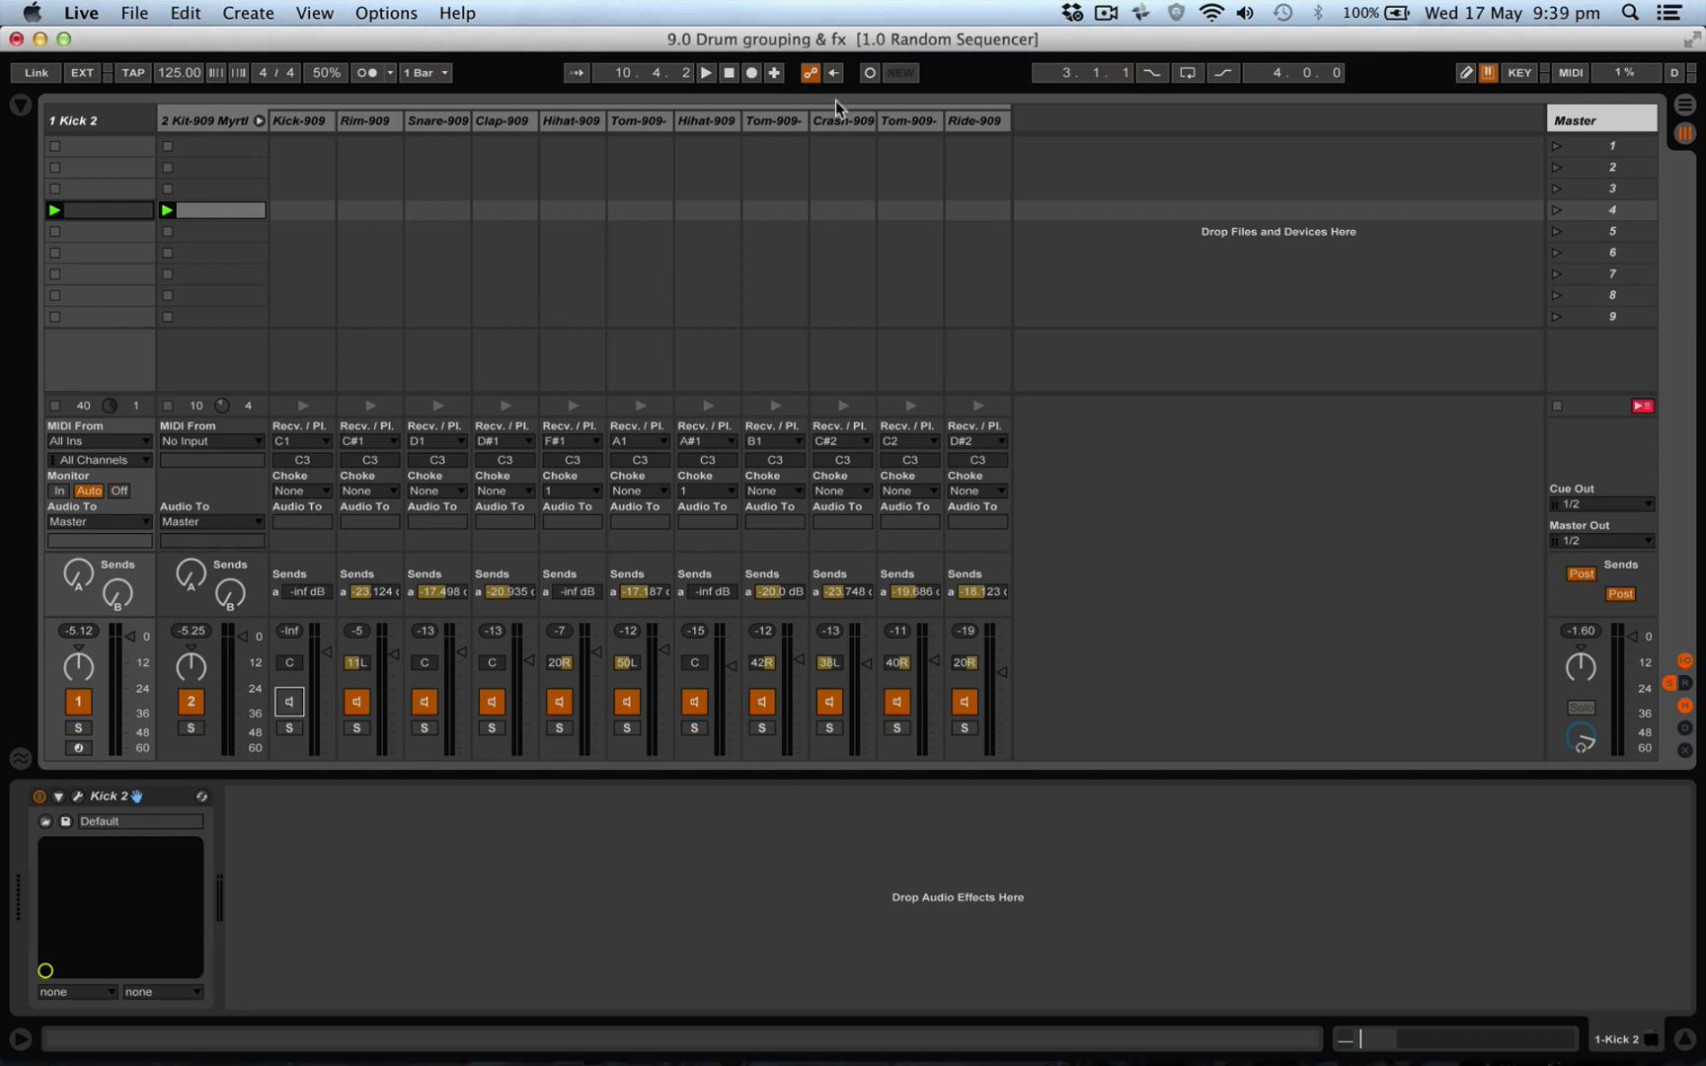
left_click_drag(810, 120, 888, 120)
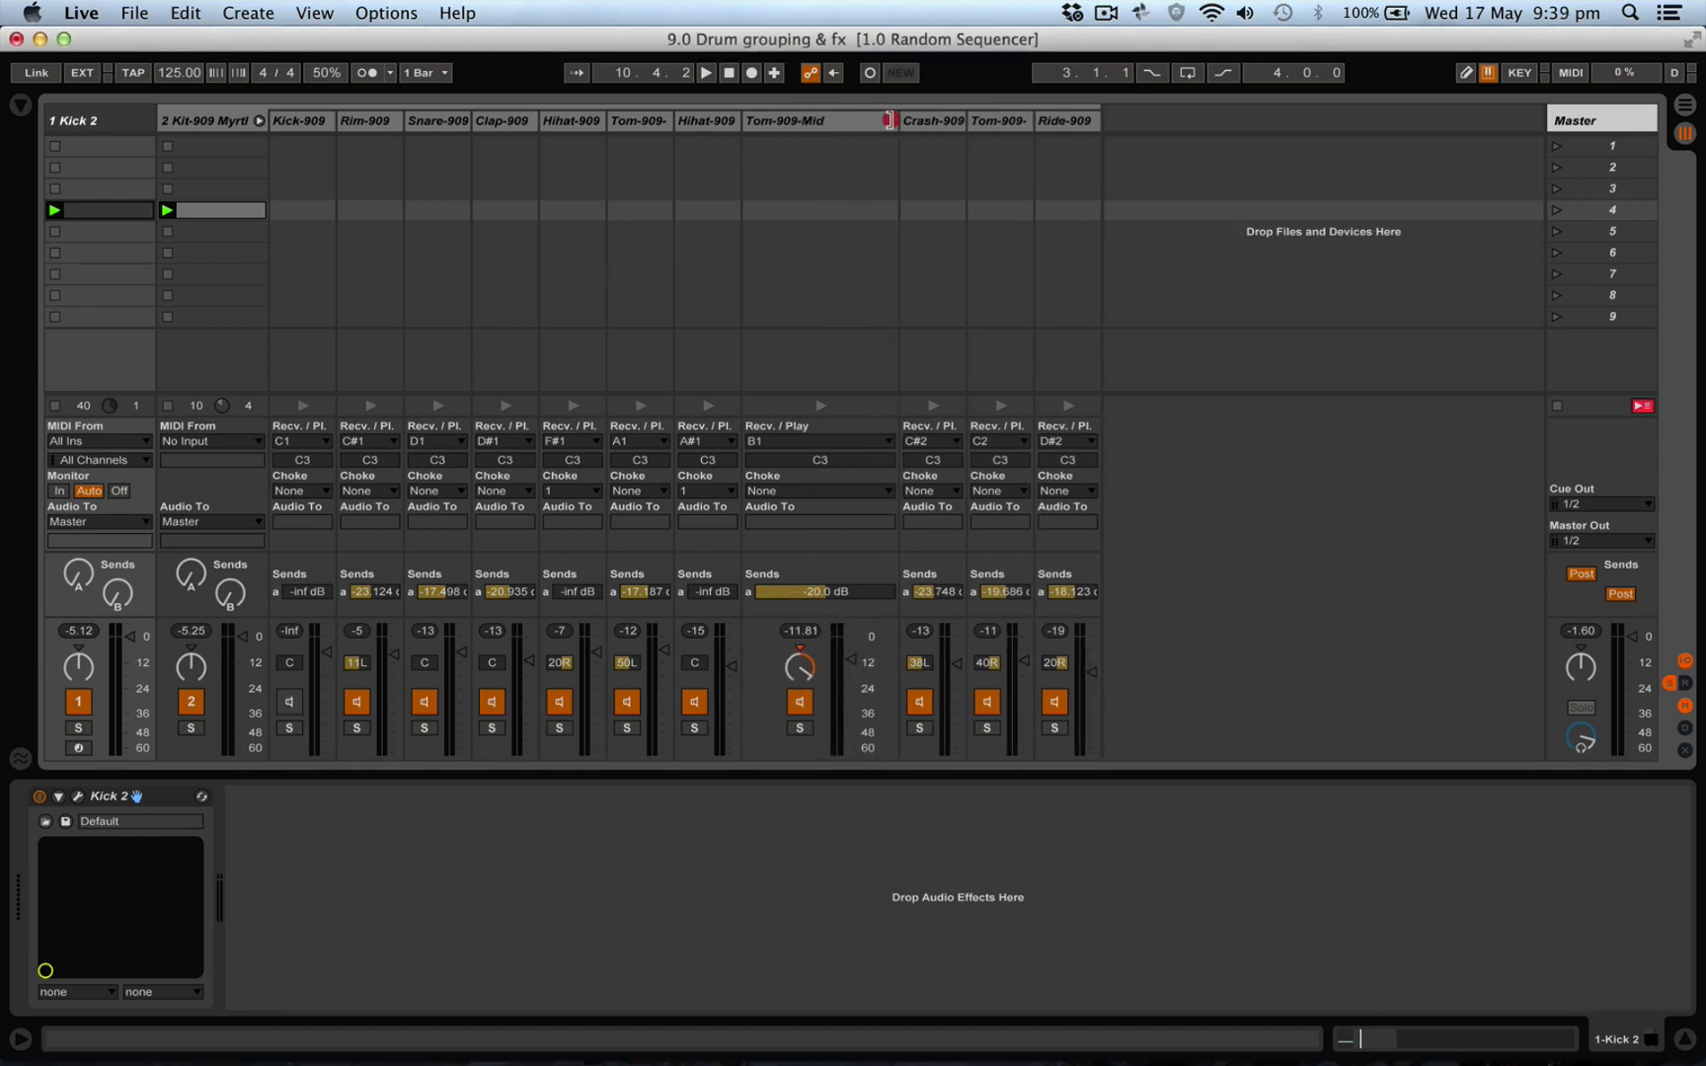
left_click_drag(673, 120, 350, 123)
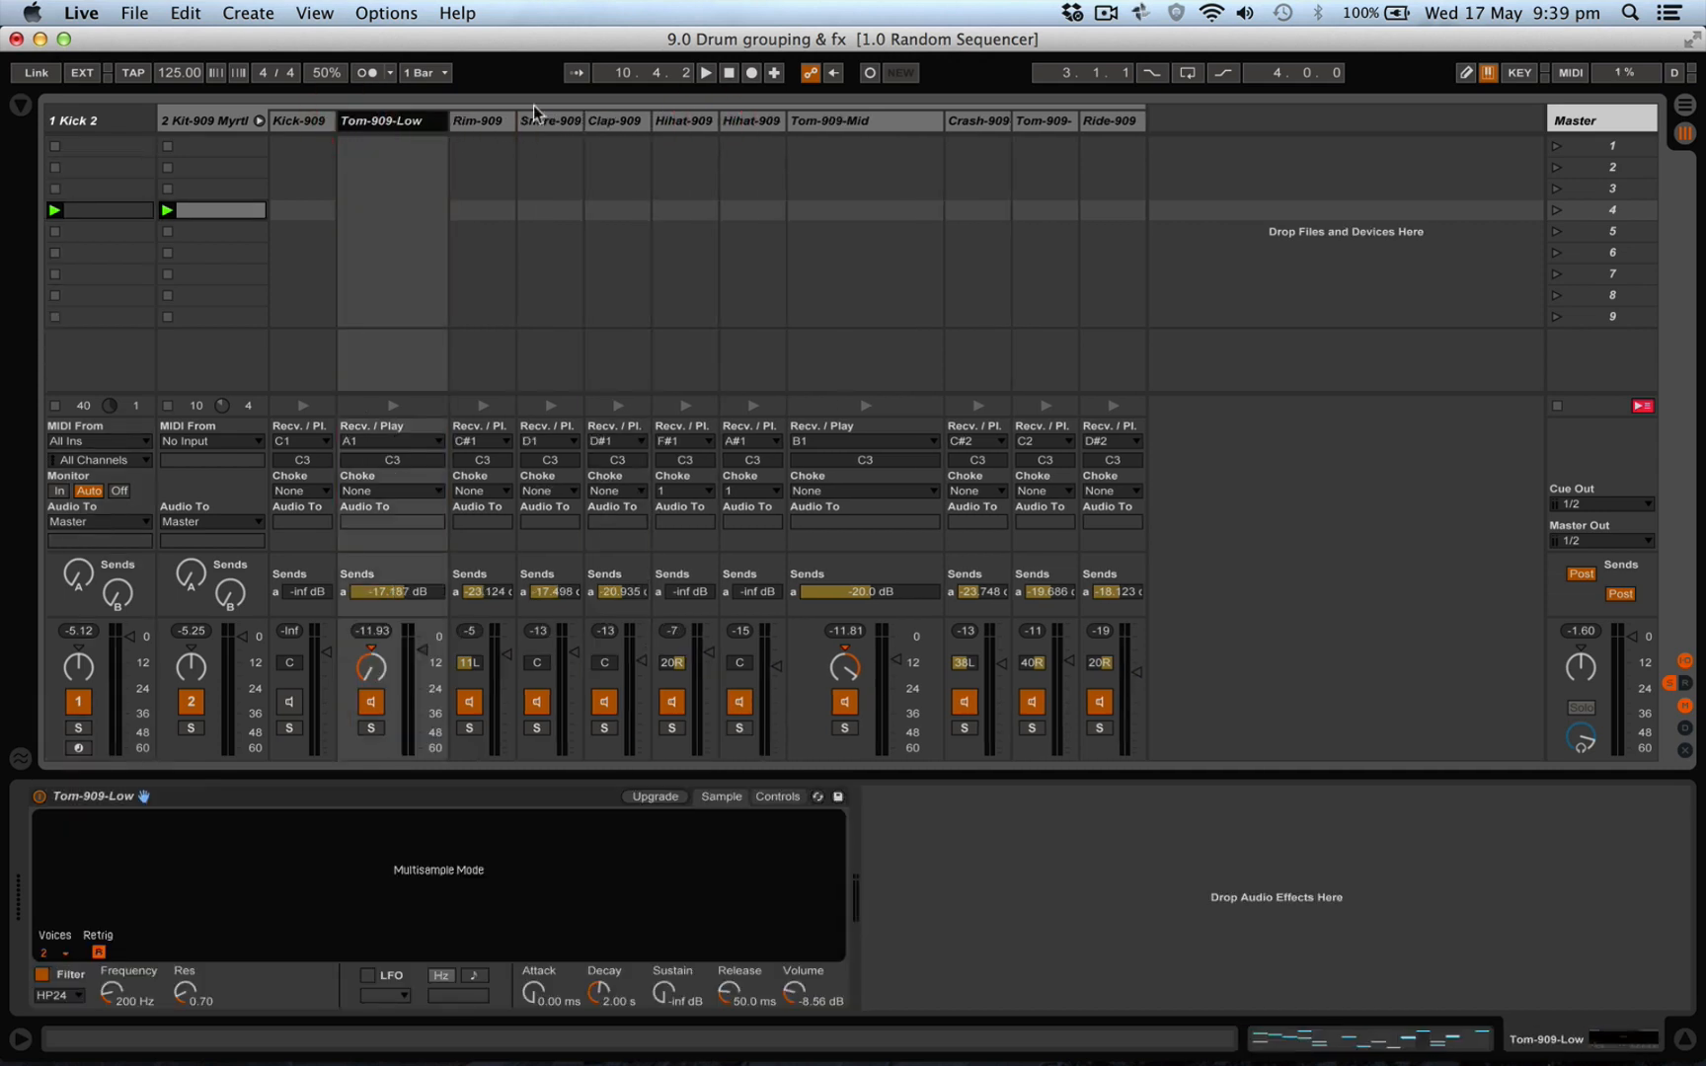
left_click_drag(834, 122, 451, 133)
left_click(1049, 123)
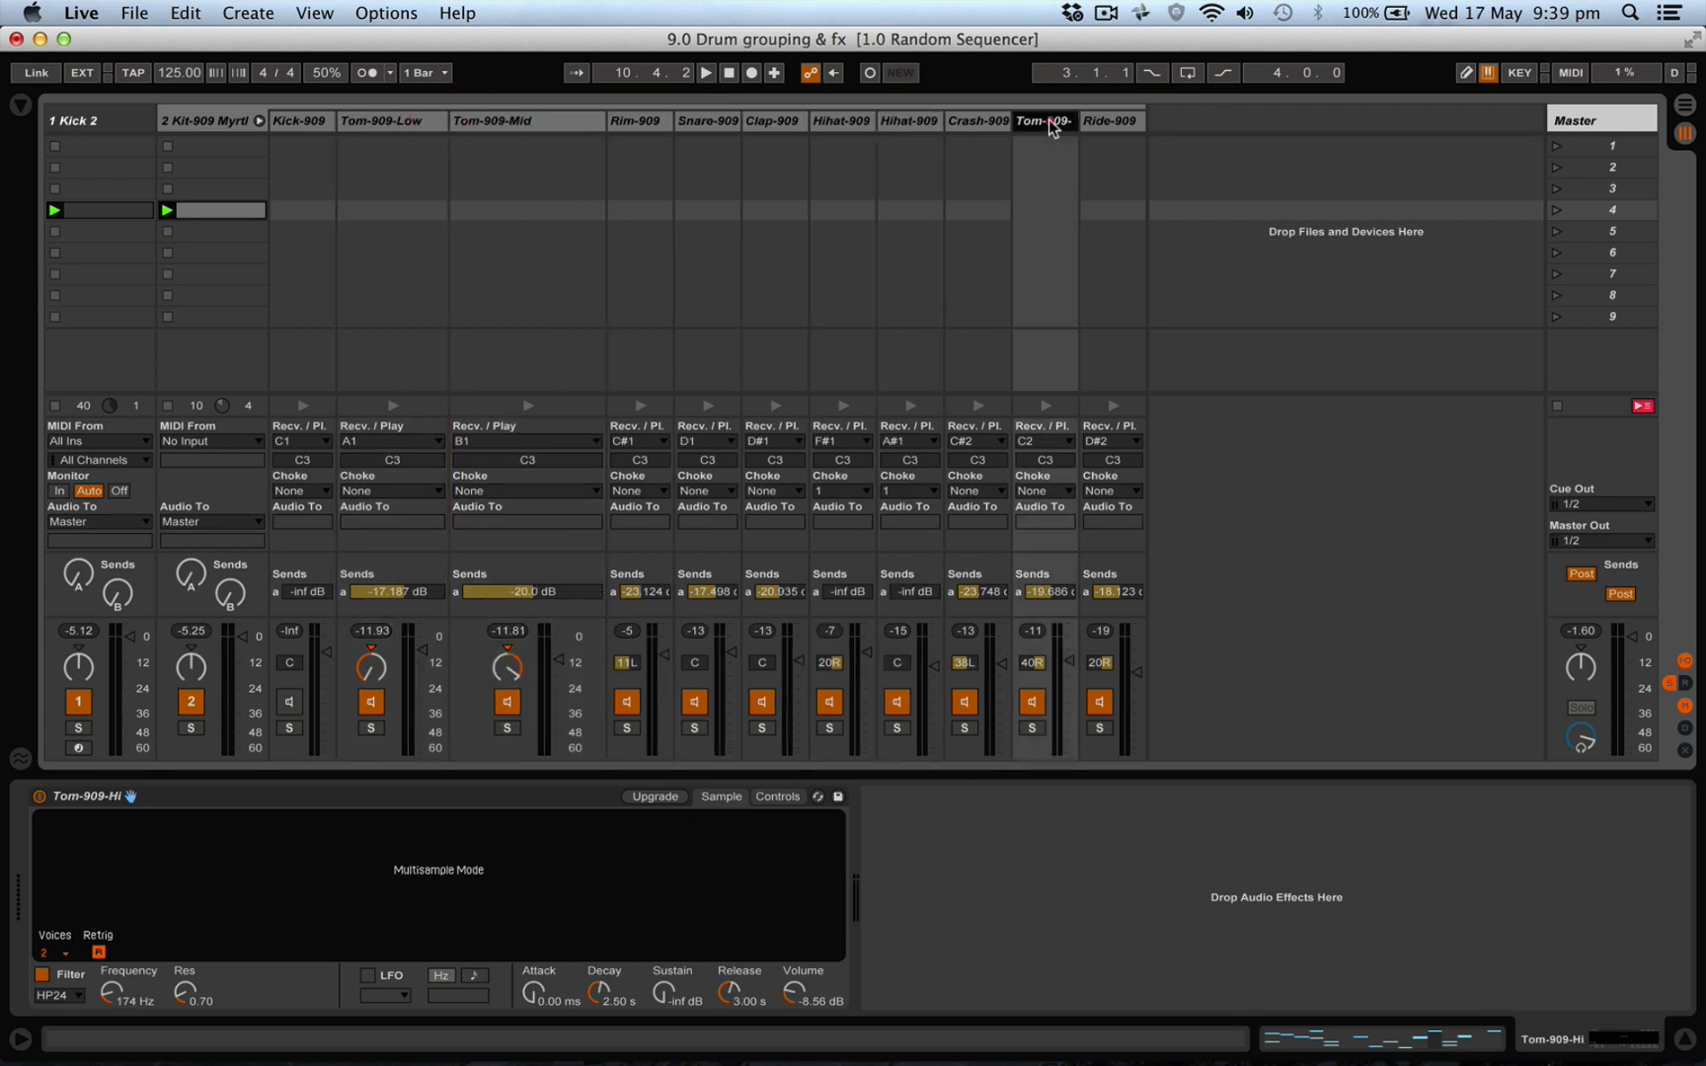
mouse_move(1052, 128)
left_mouse_down()
mouse_move(617, 151)
mouse_move(592, 116)
mouse_move(538, 120)
mouse_move(622, 115)
left_mouse_up()
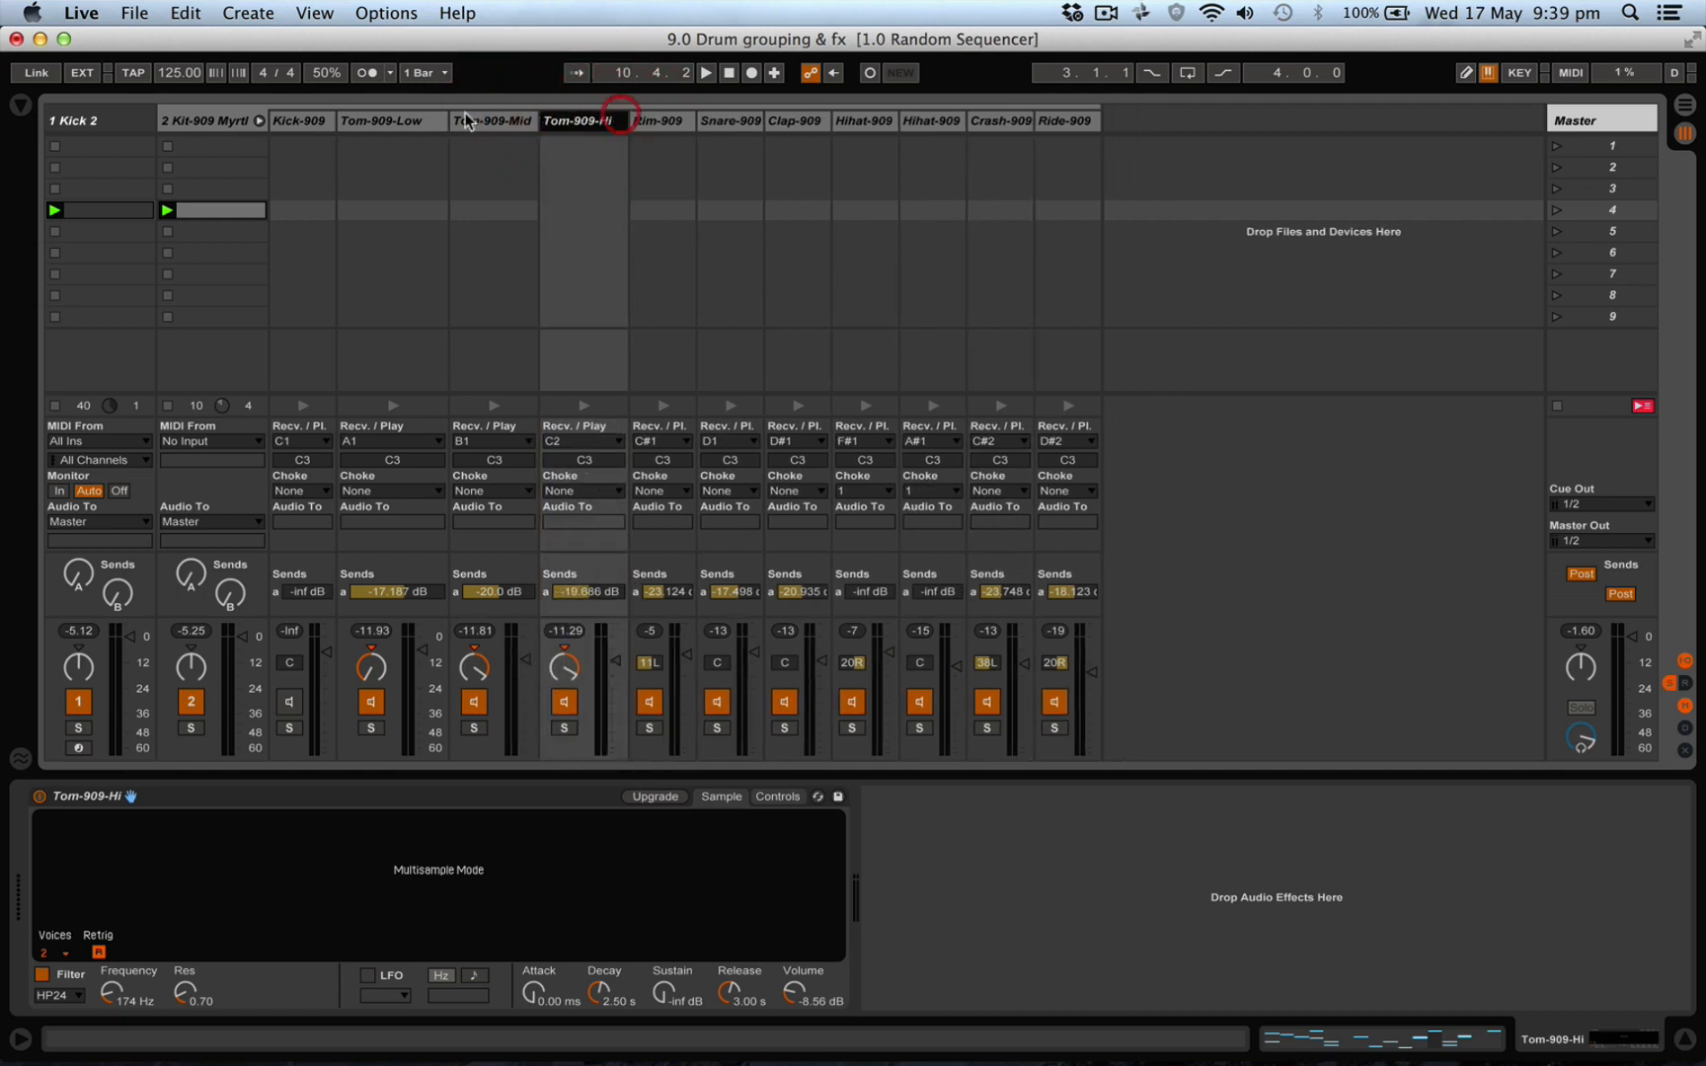
left_click_drag(449, 120, 427, 120)
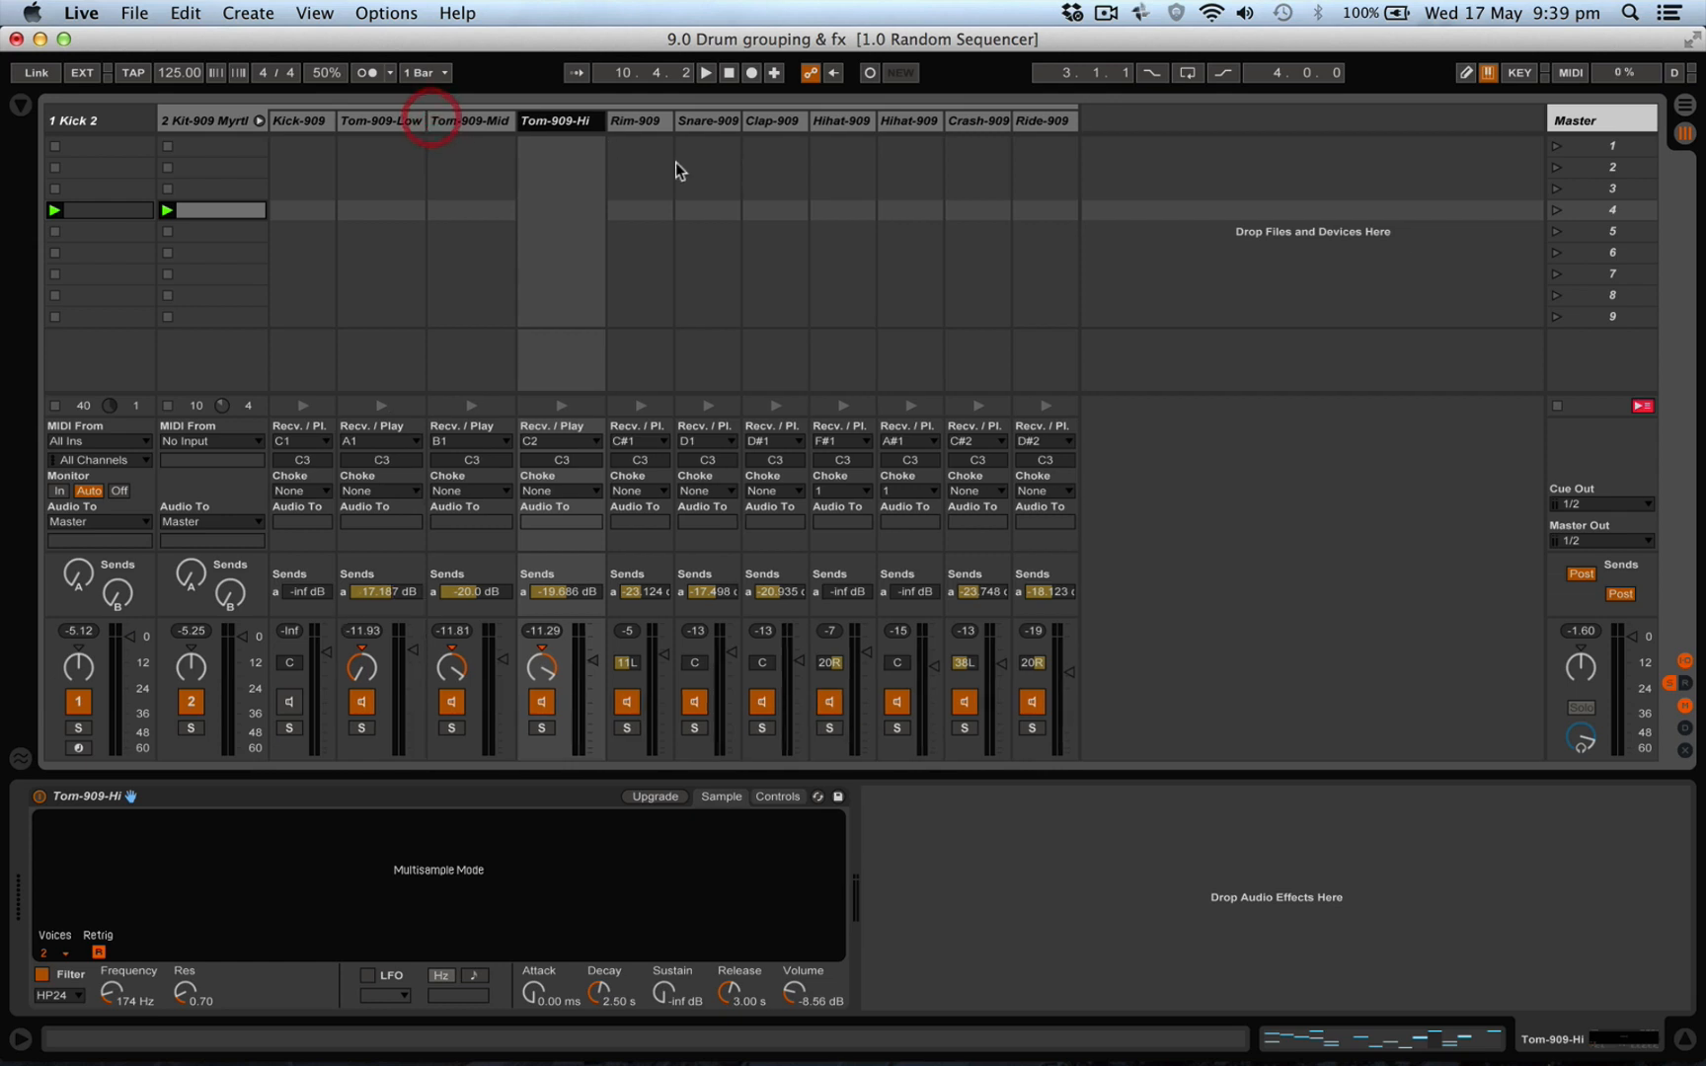
Move the Snare-909 and Clap-909 chains directly after the toms and the Rim-909 chain to the end of the kit
left_click_drag(699, 122, 623, 125)
left_click_drag(771, 125, 679, 126)
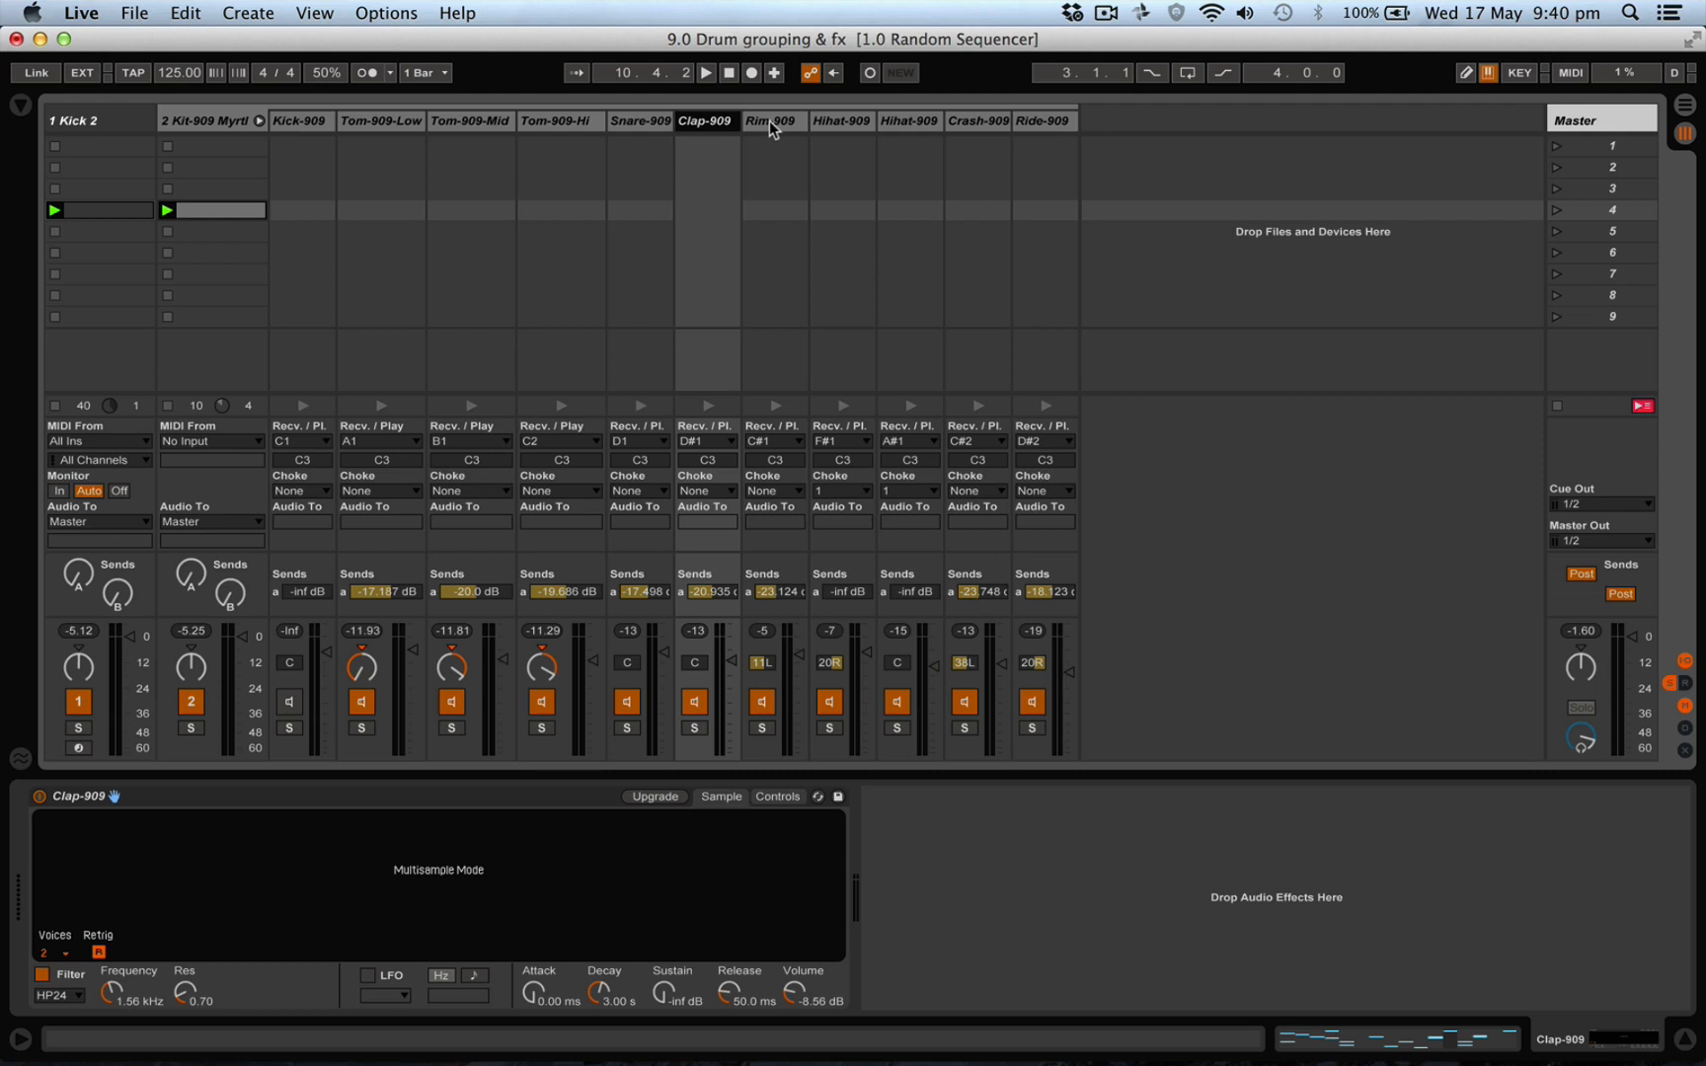
left_click_drag(771, 129, 1073, 127)
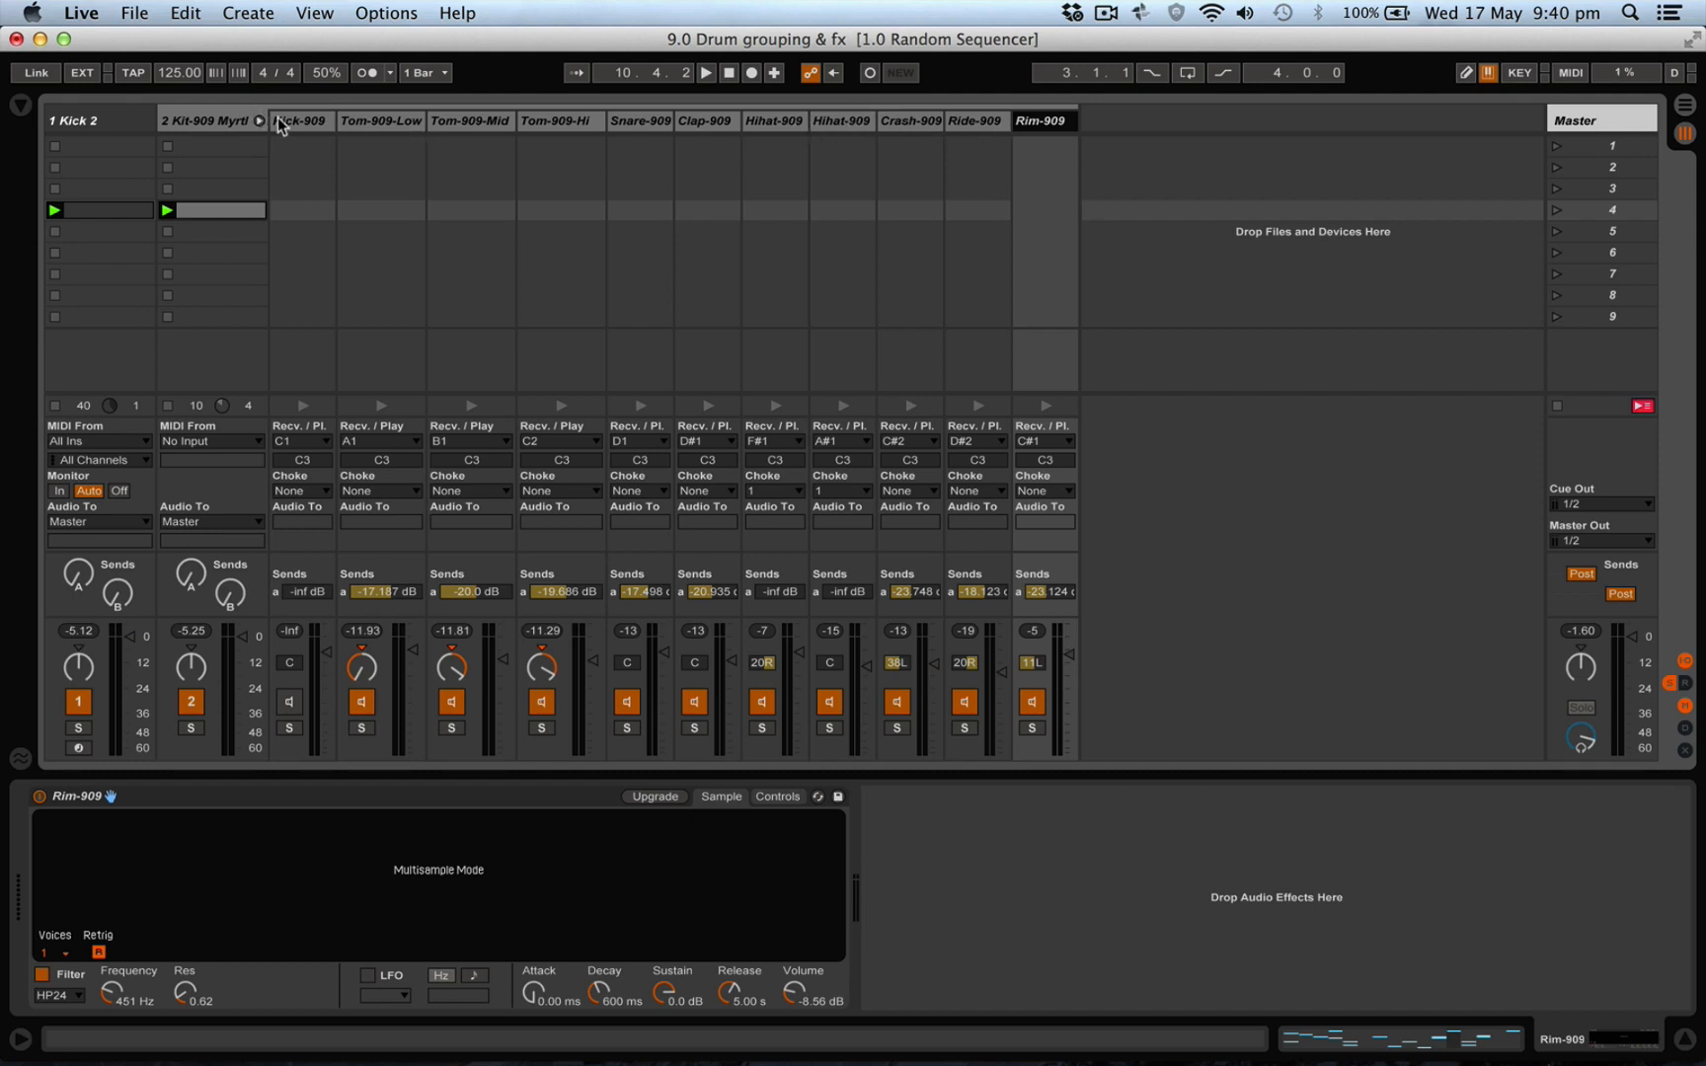
Group the Tom-909-Low, Tom-909-Mid and Tom-909-Hi chains together
left_click(376, 122)
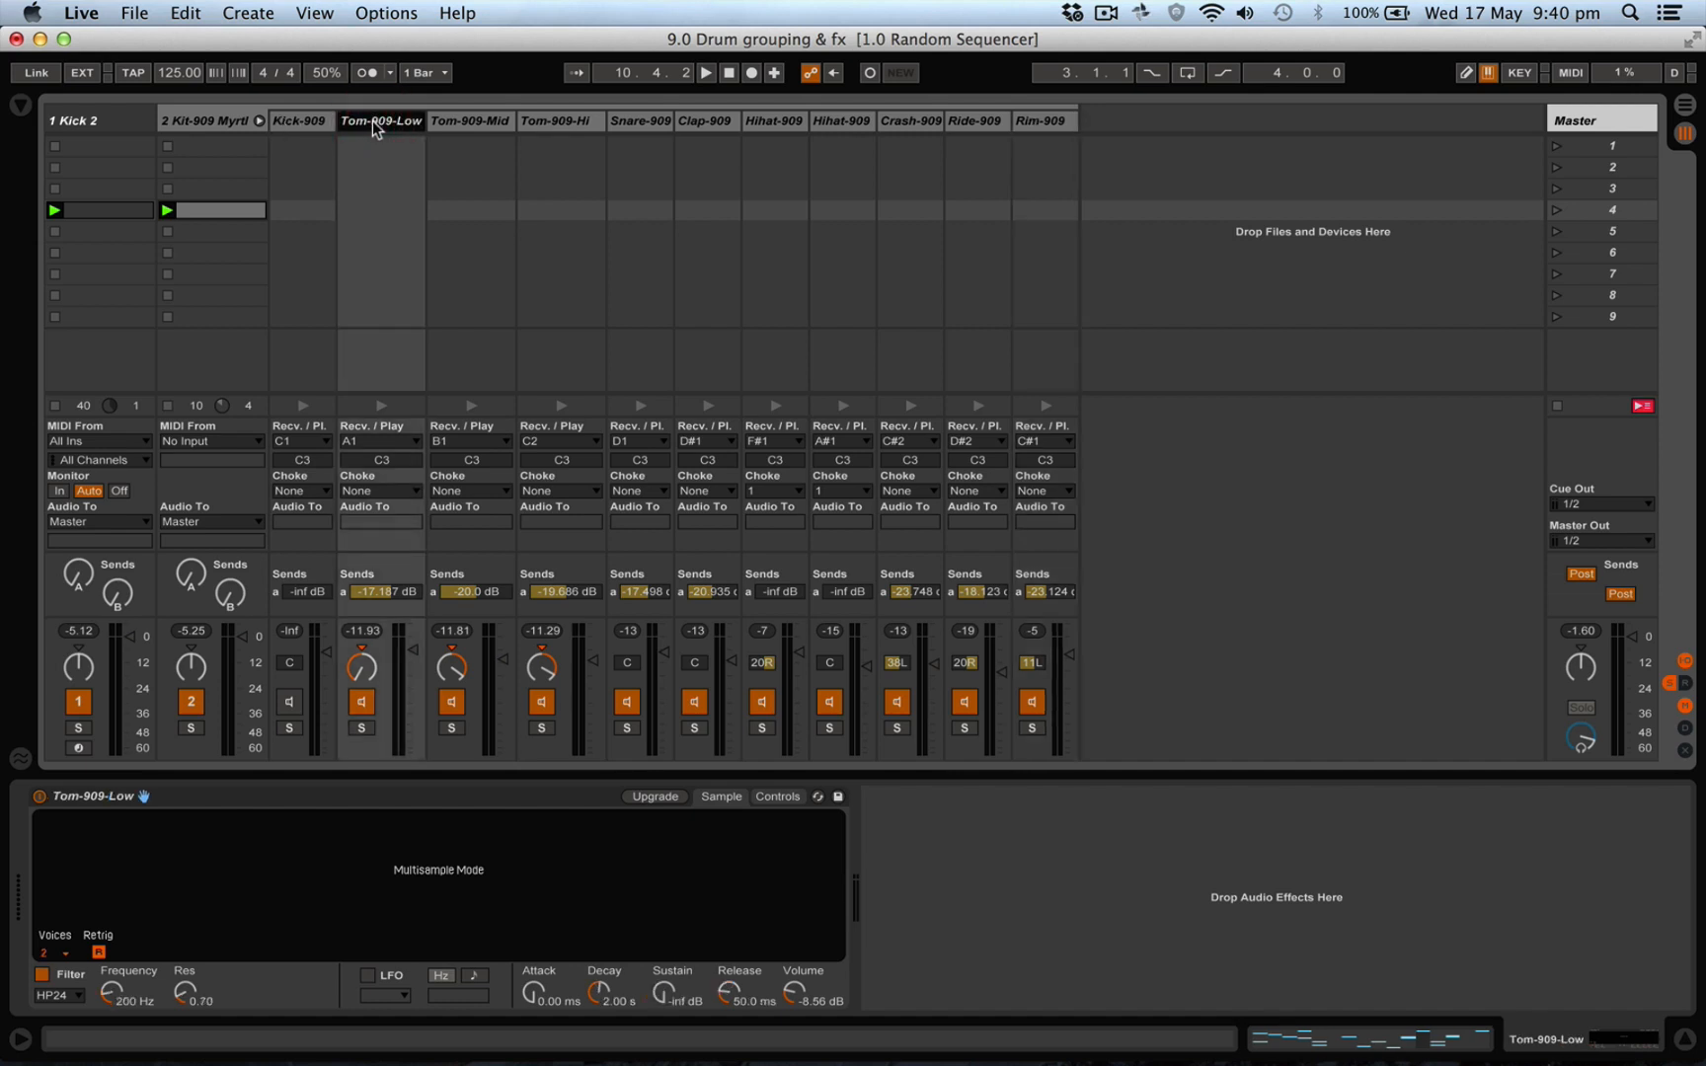
left_click(469, 121, "shift")
left_click(541, 121, "shift")
right_click(541, 122)
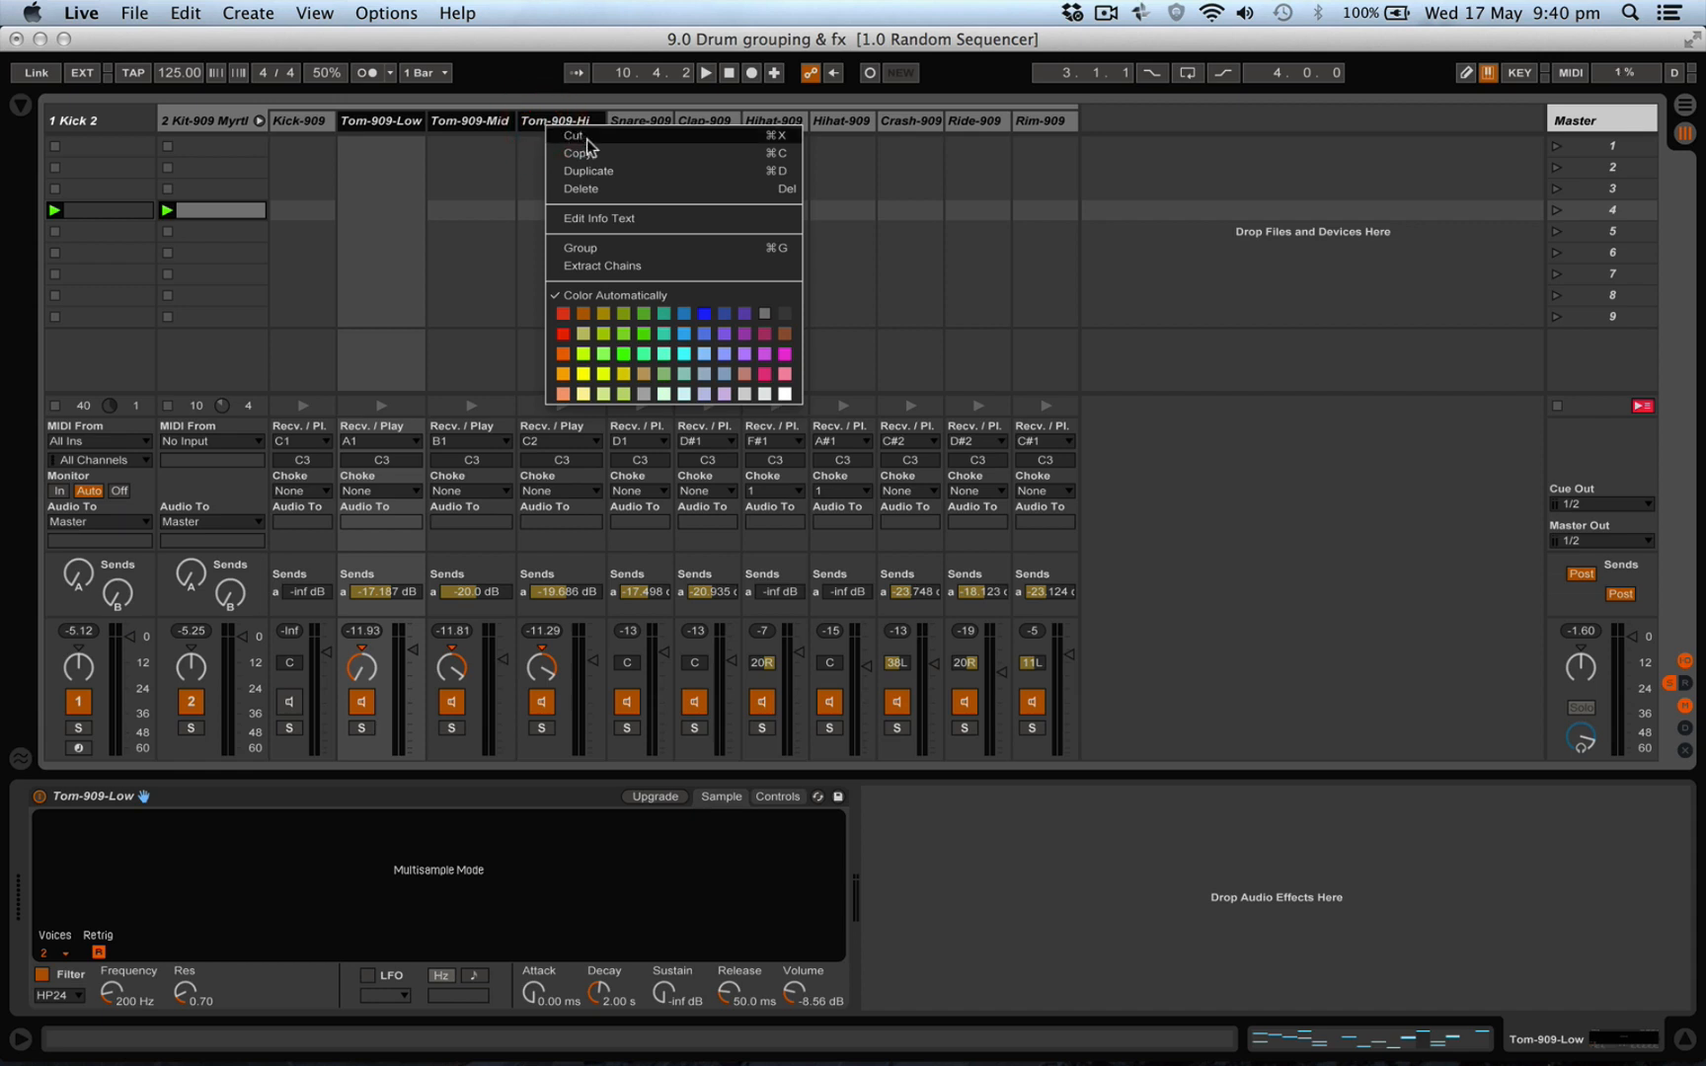
left_click(602, 248)
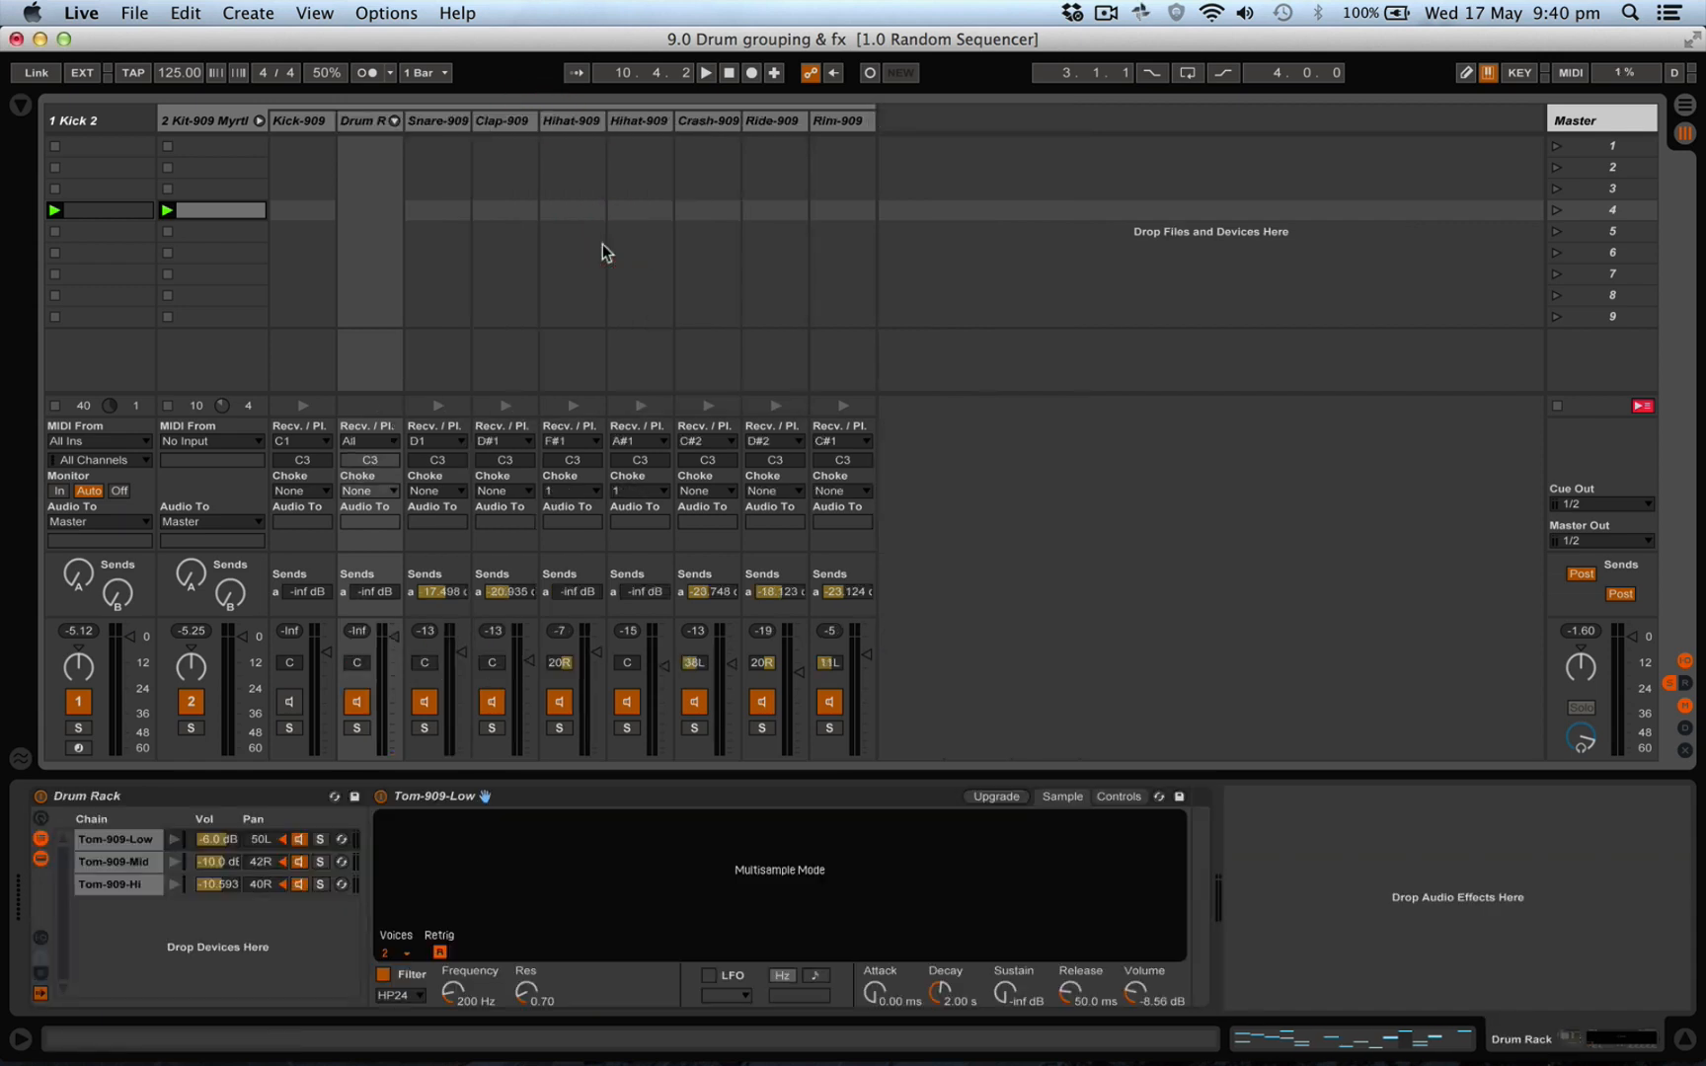
Colour the group of tom chains purple and rename it Toms
left_click(396, 142)
right_click(393, 123)
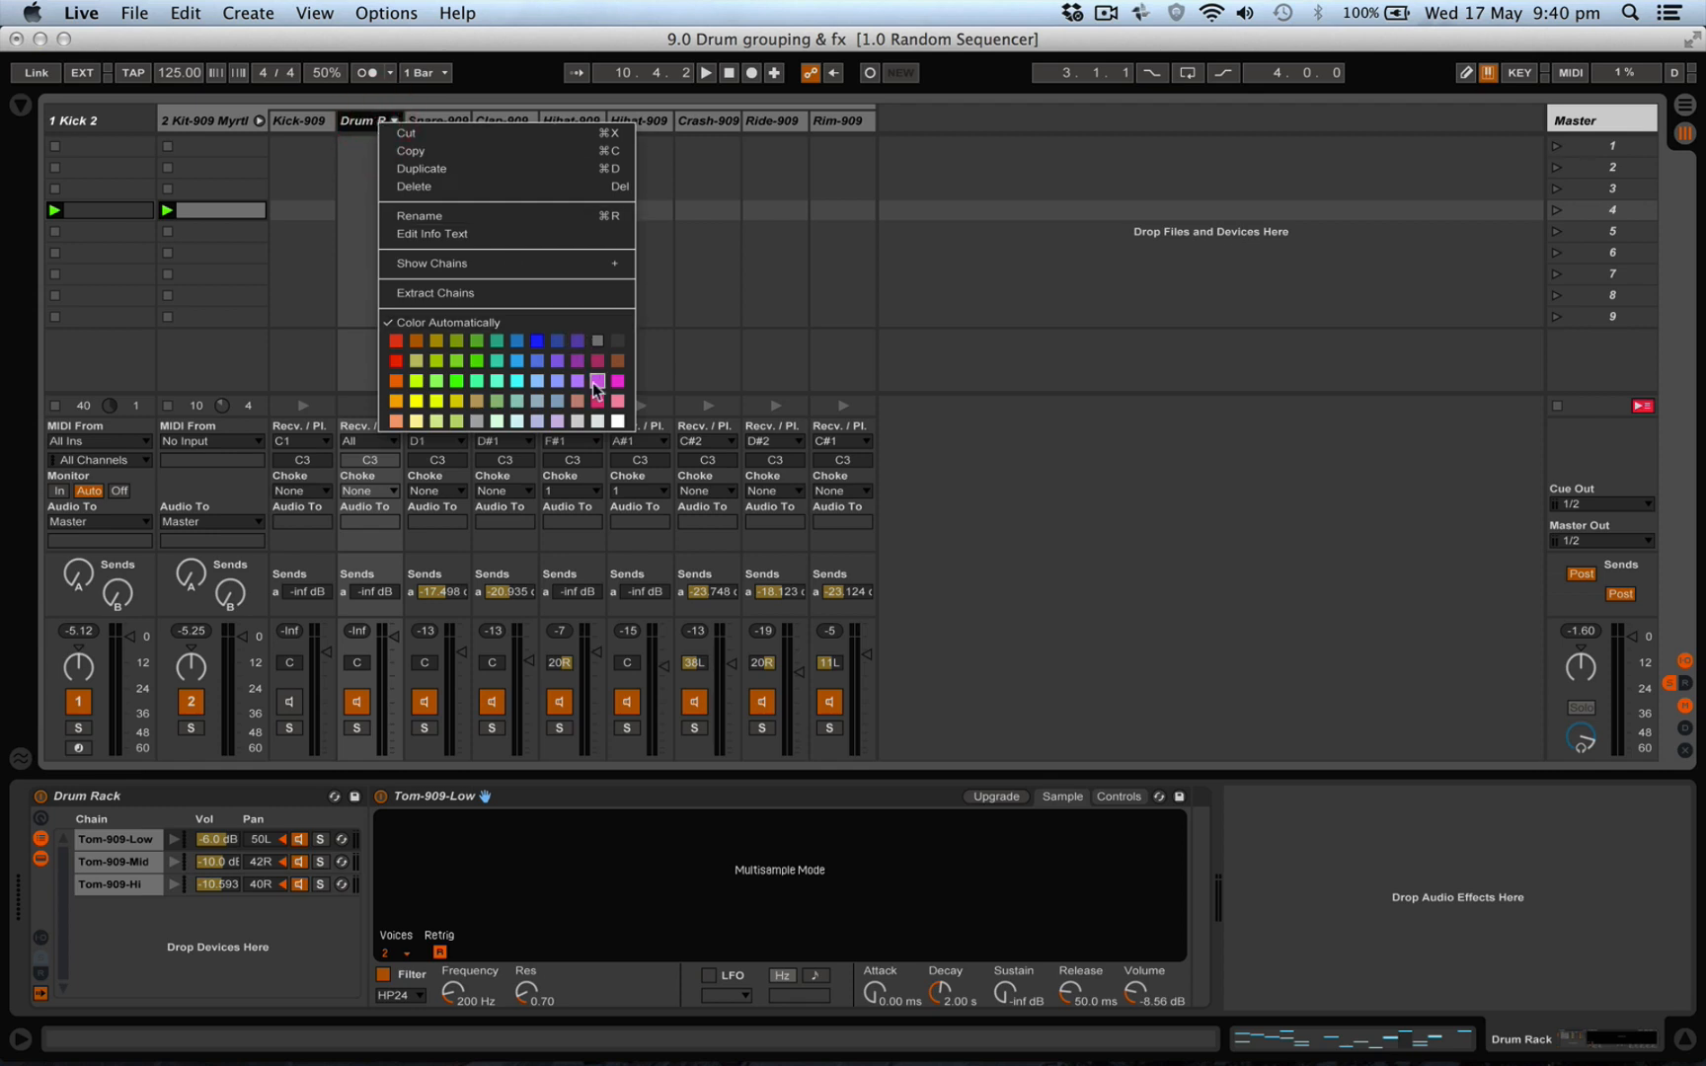
left_click(557, 360)
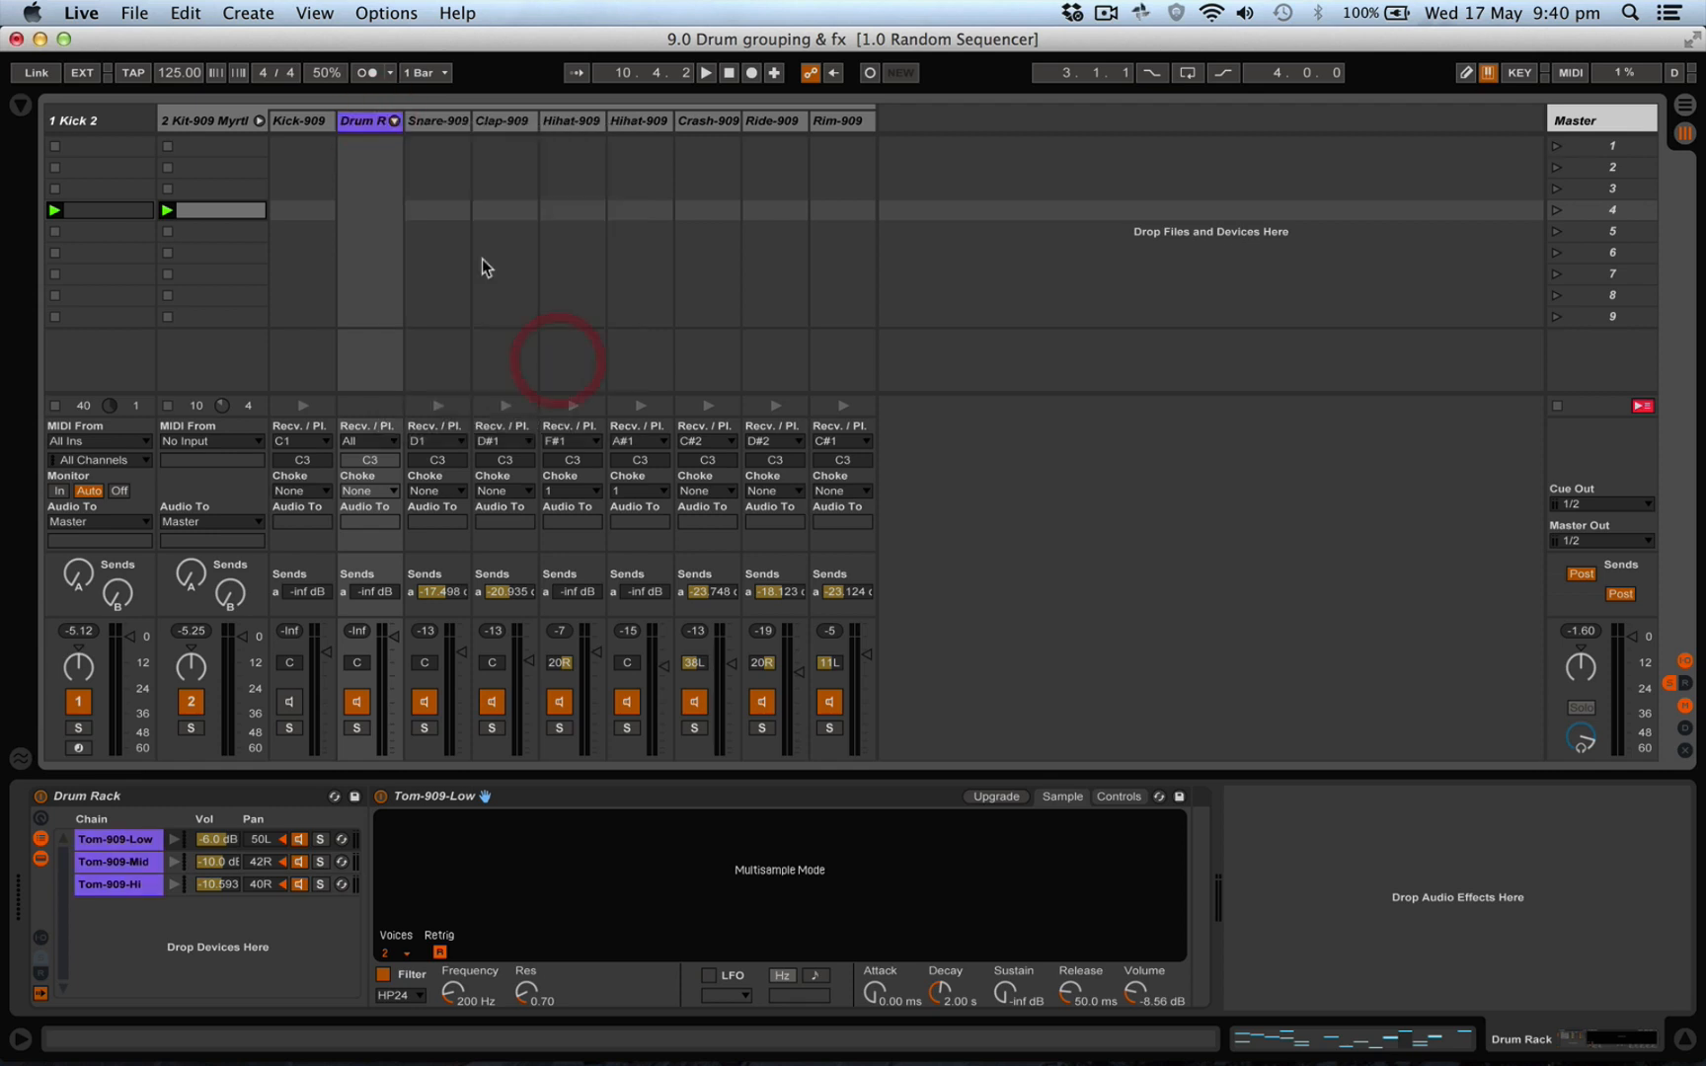
right_click(380, 122)
left_click(430, 213)
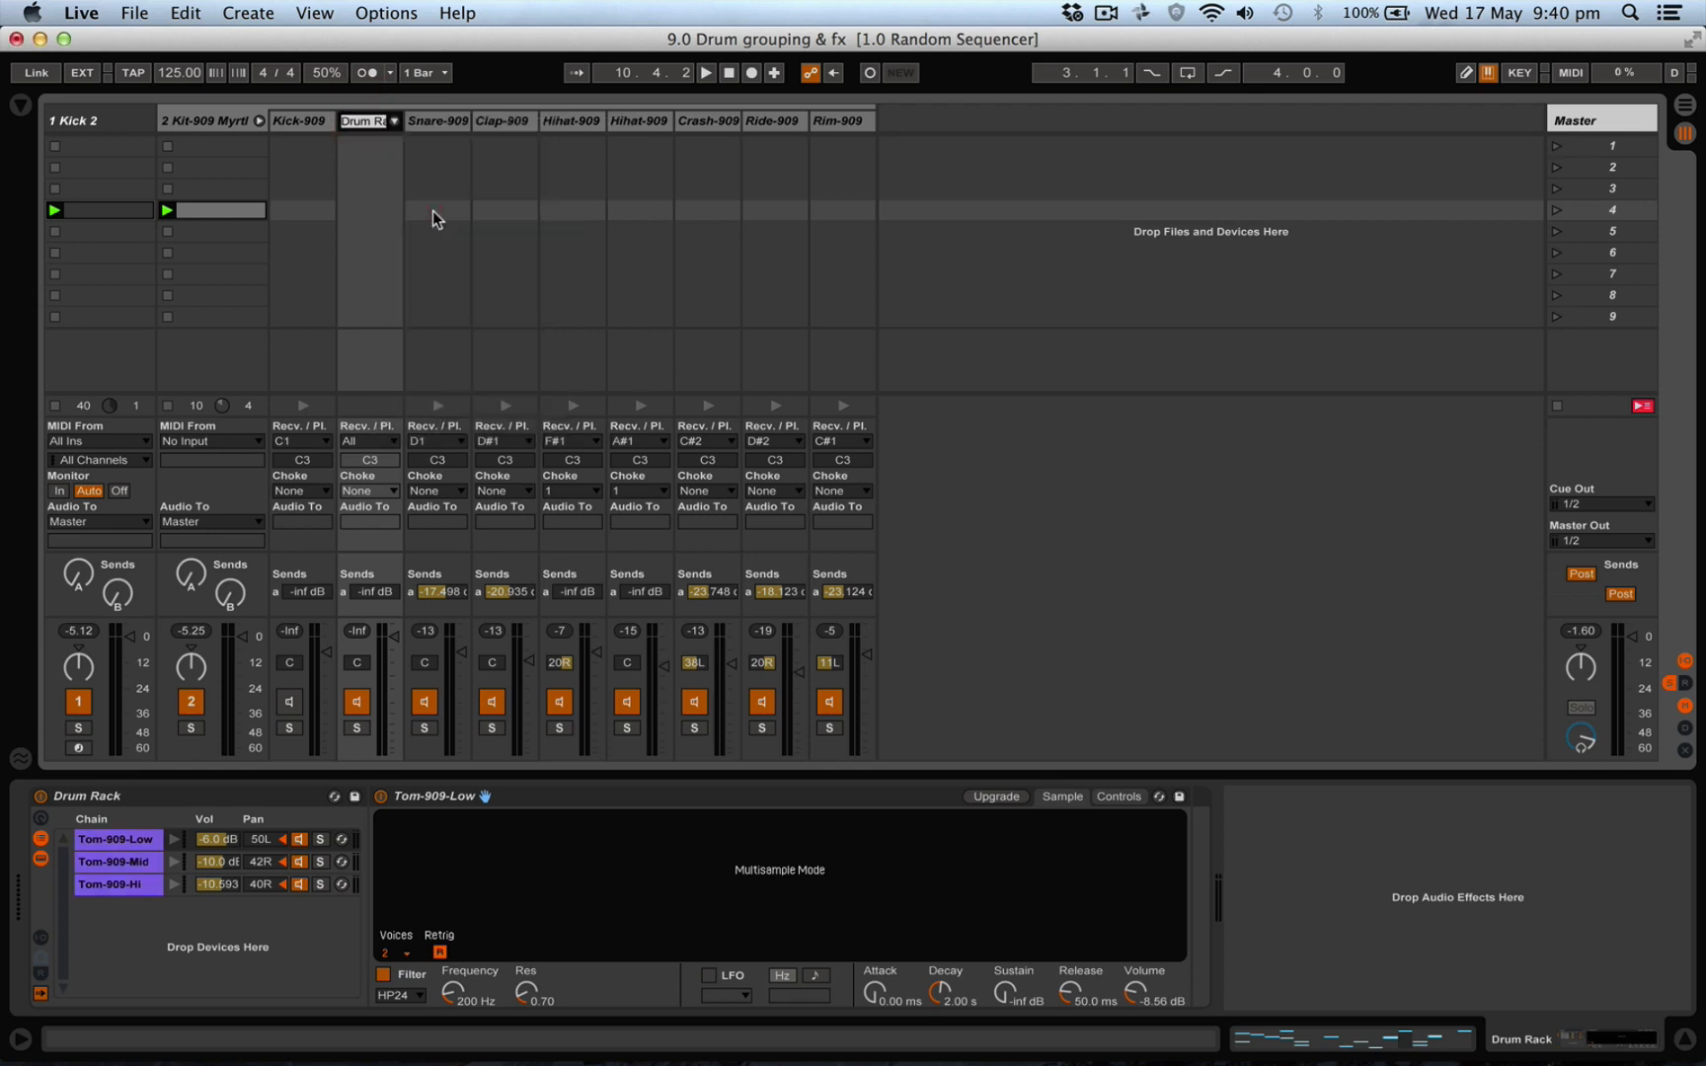
type("Toms")
key("Return")
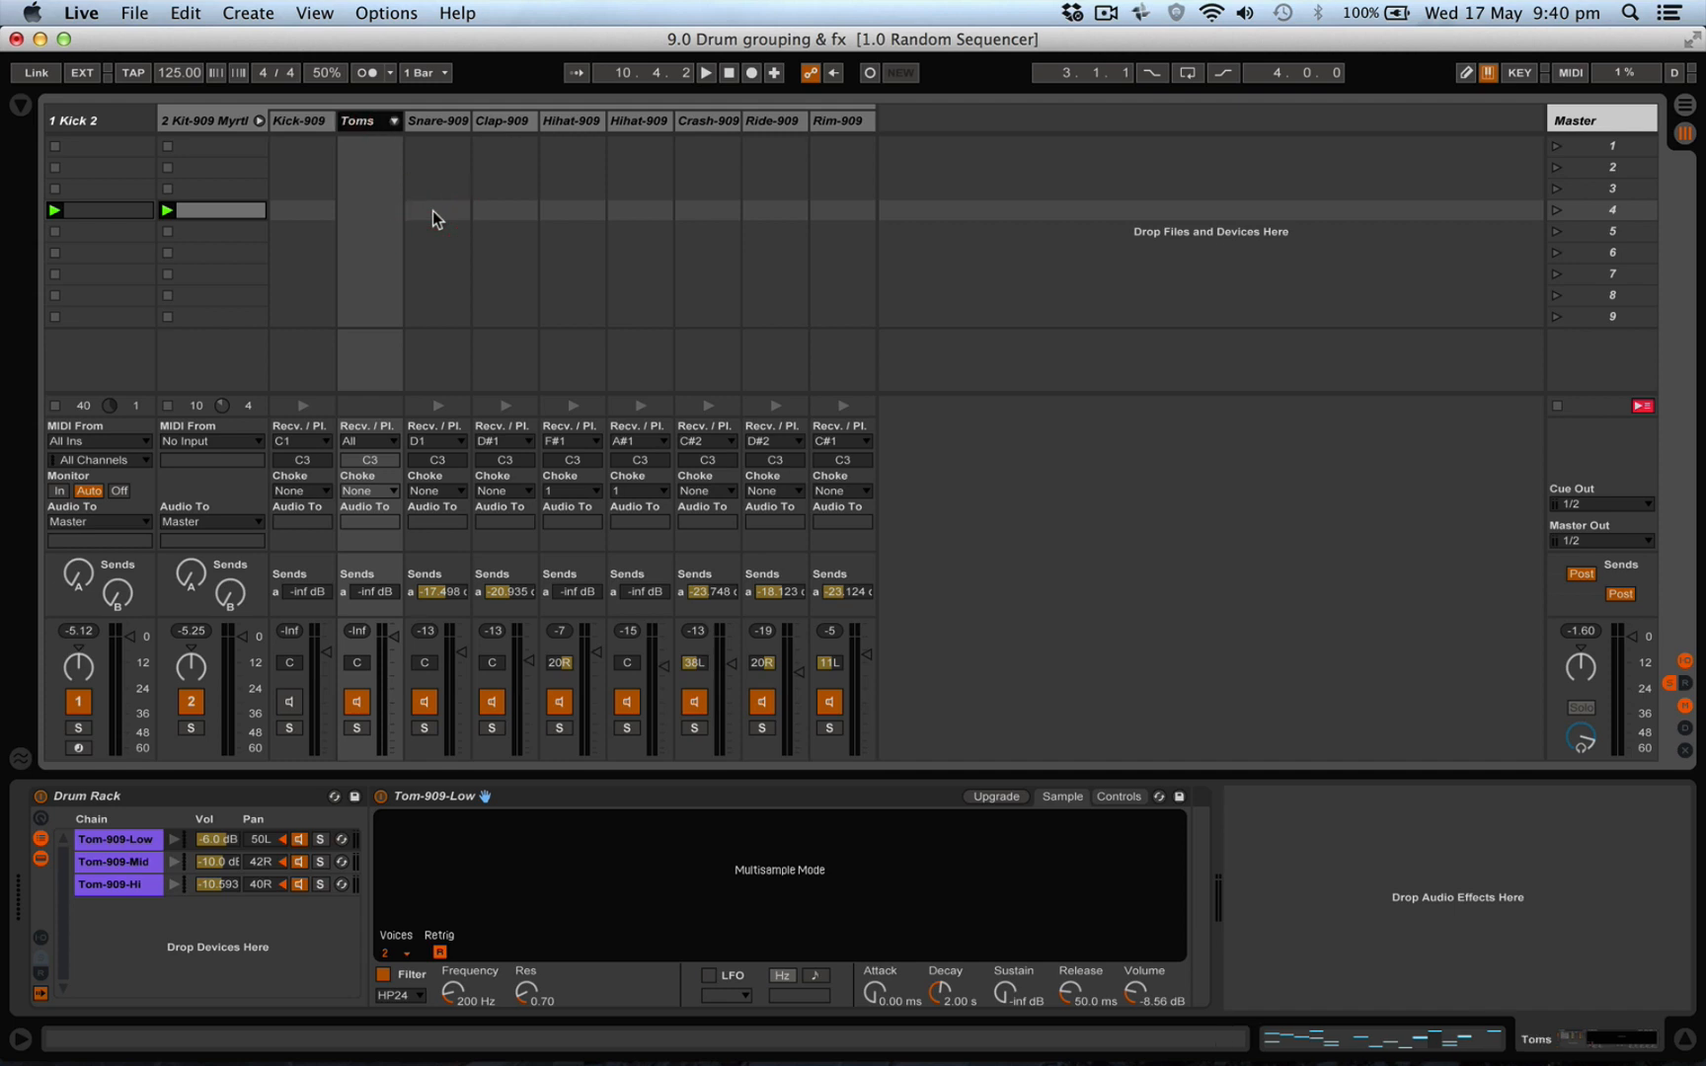
Group the Snare-909 and Clap-909 chains together
left_click(432, 122)
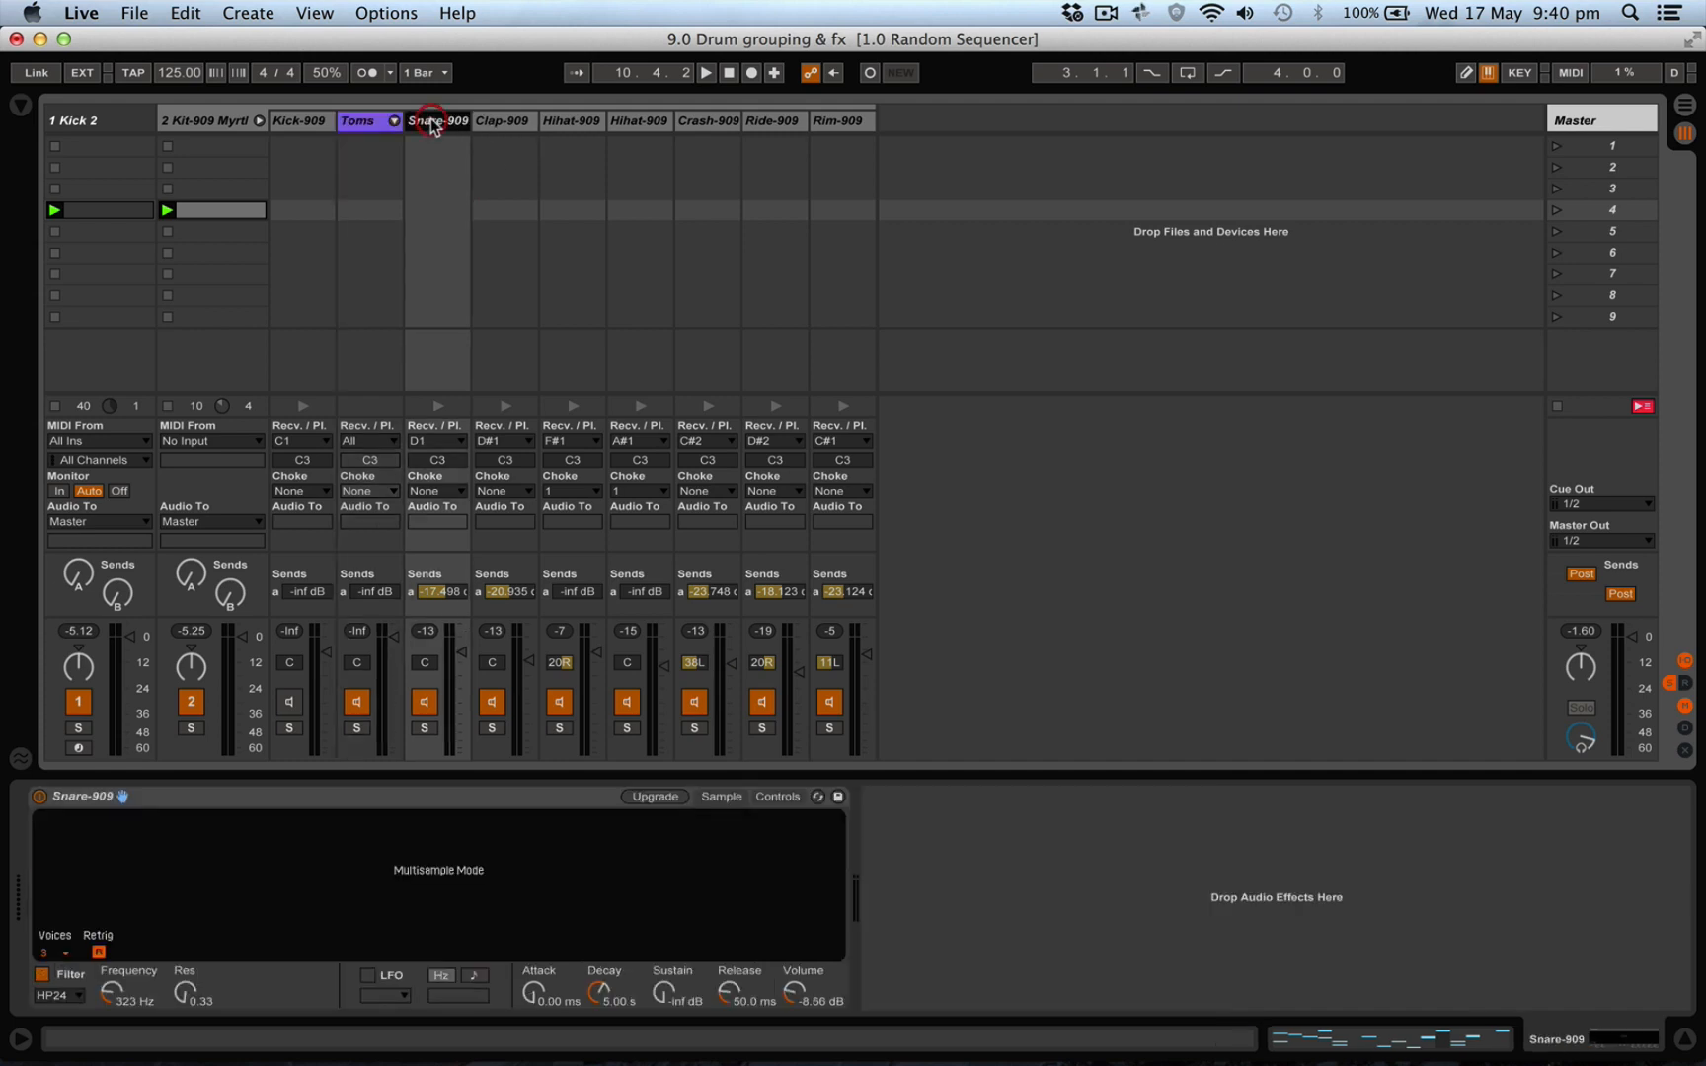
left_click(503, 126)
right_click(503, 124)
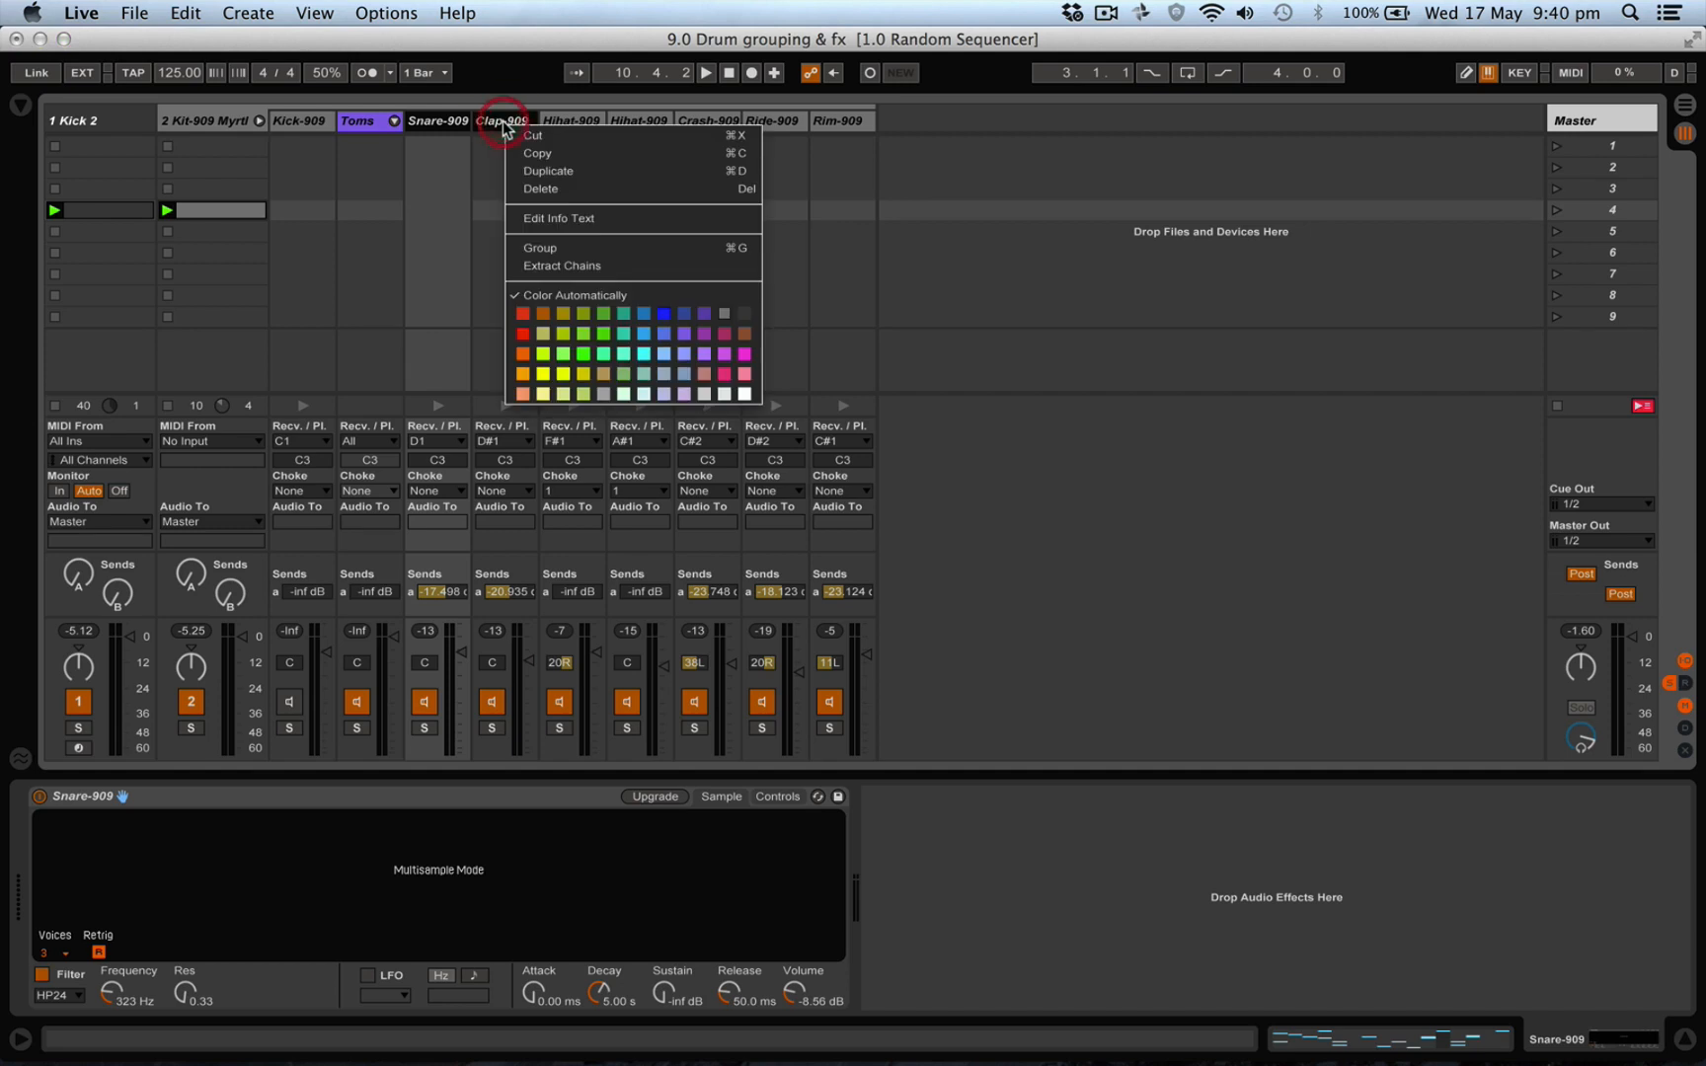
left_click(568, 249)
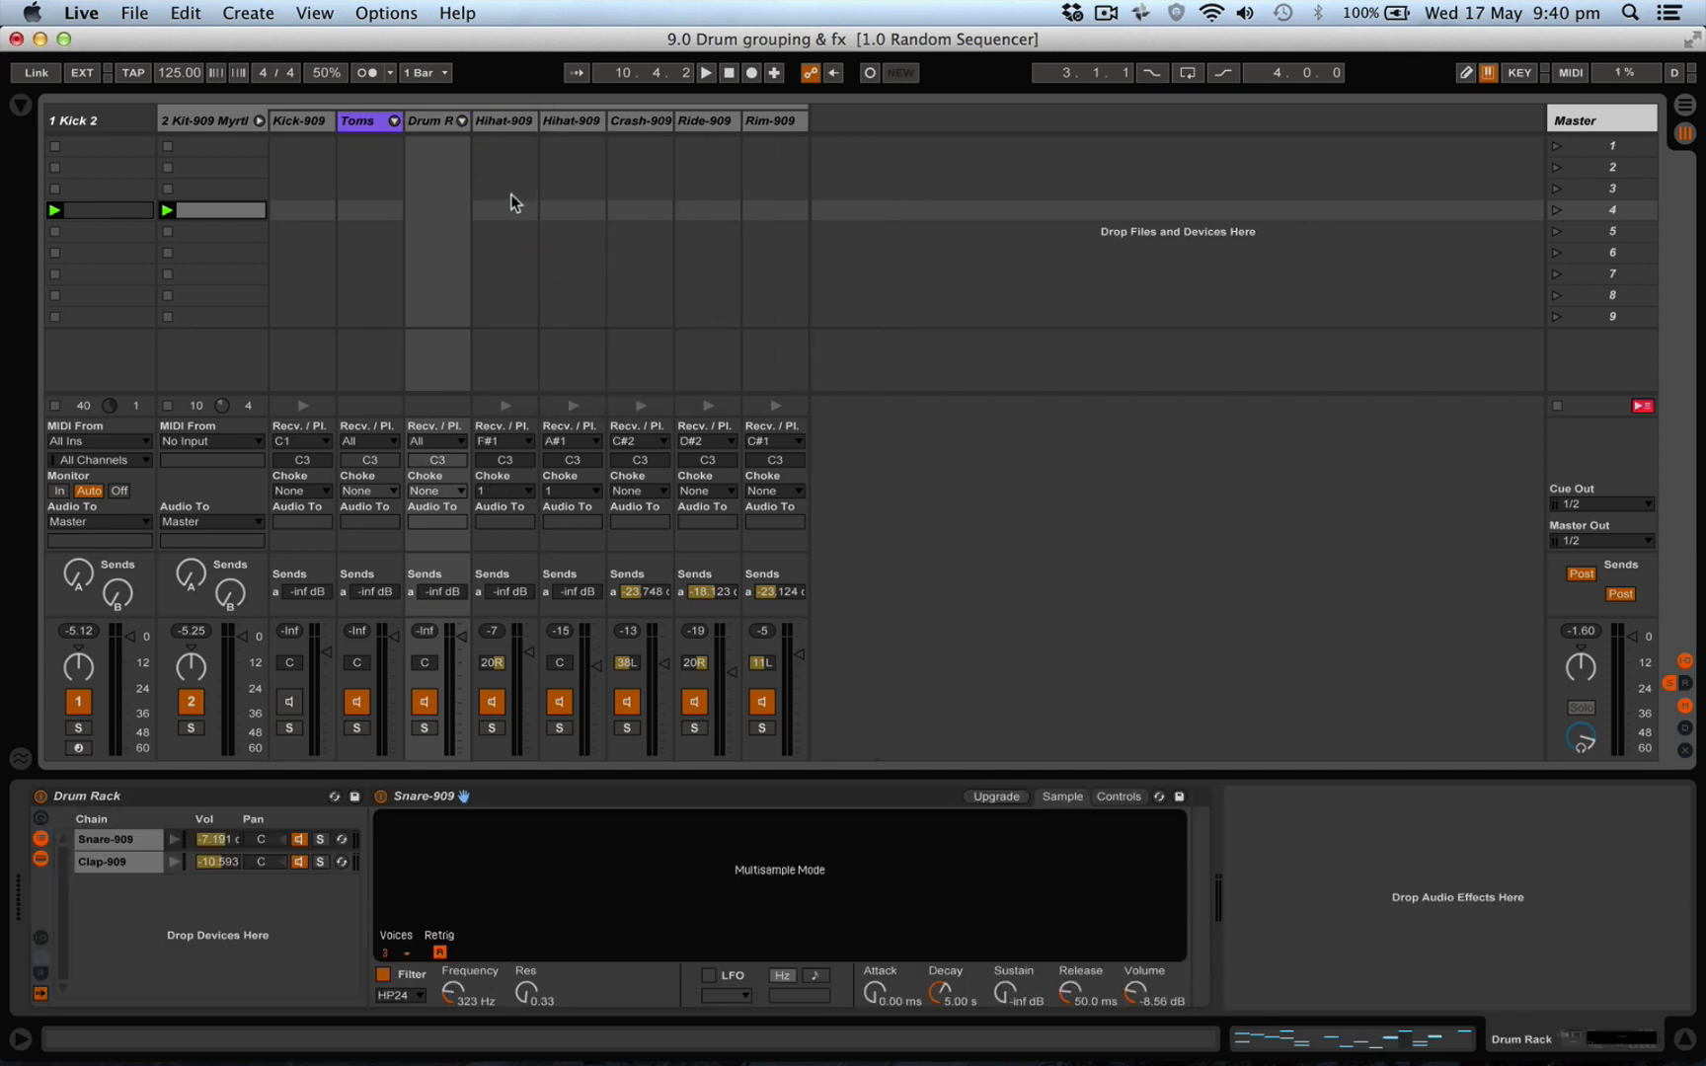
Rename the group of snare and clap chains as Mid punch and colour it teal green
right_click(427, 122)
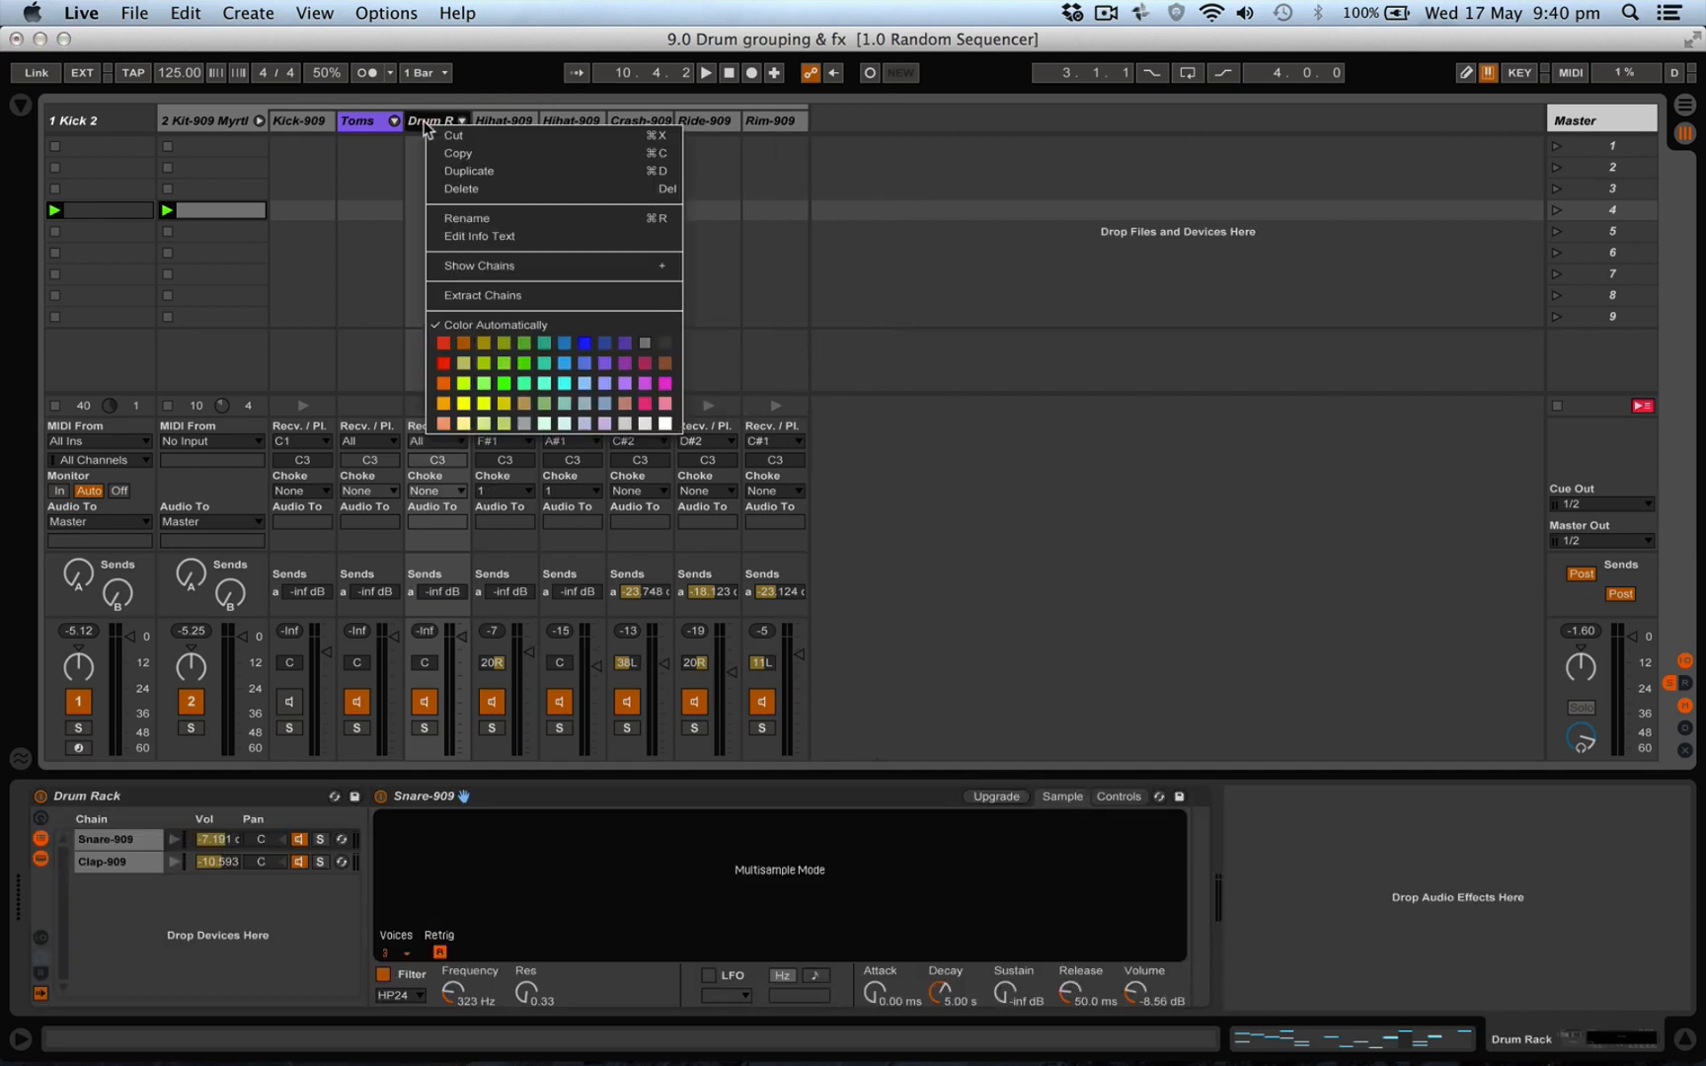
left_click(464, 216)
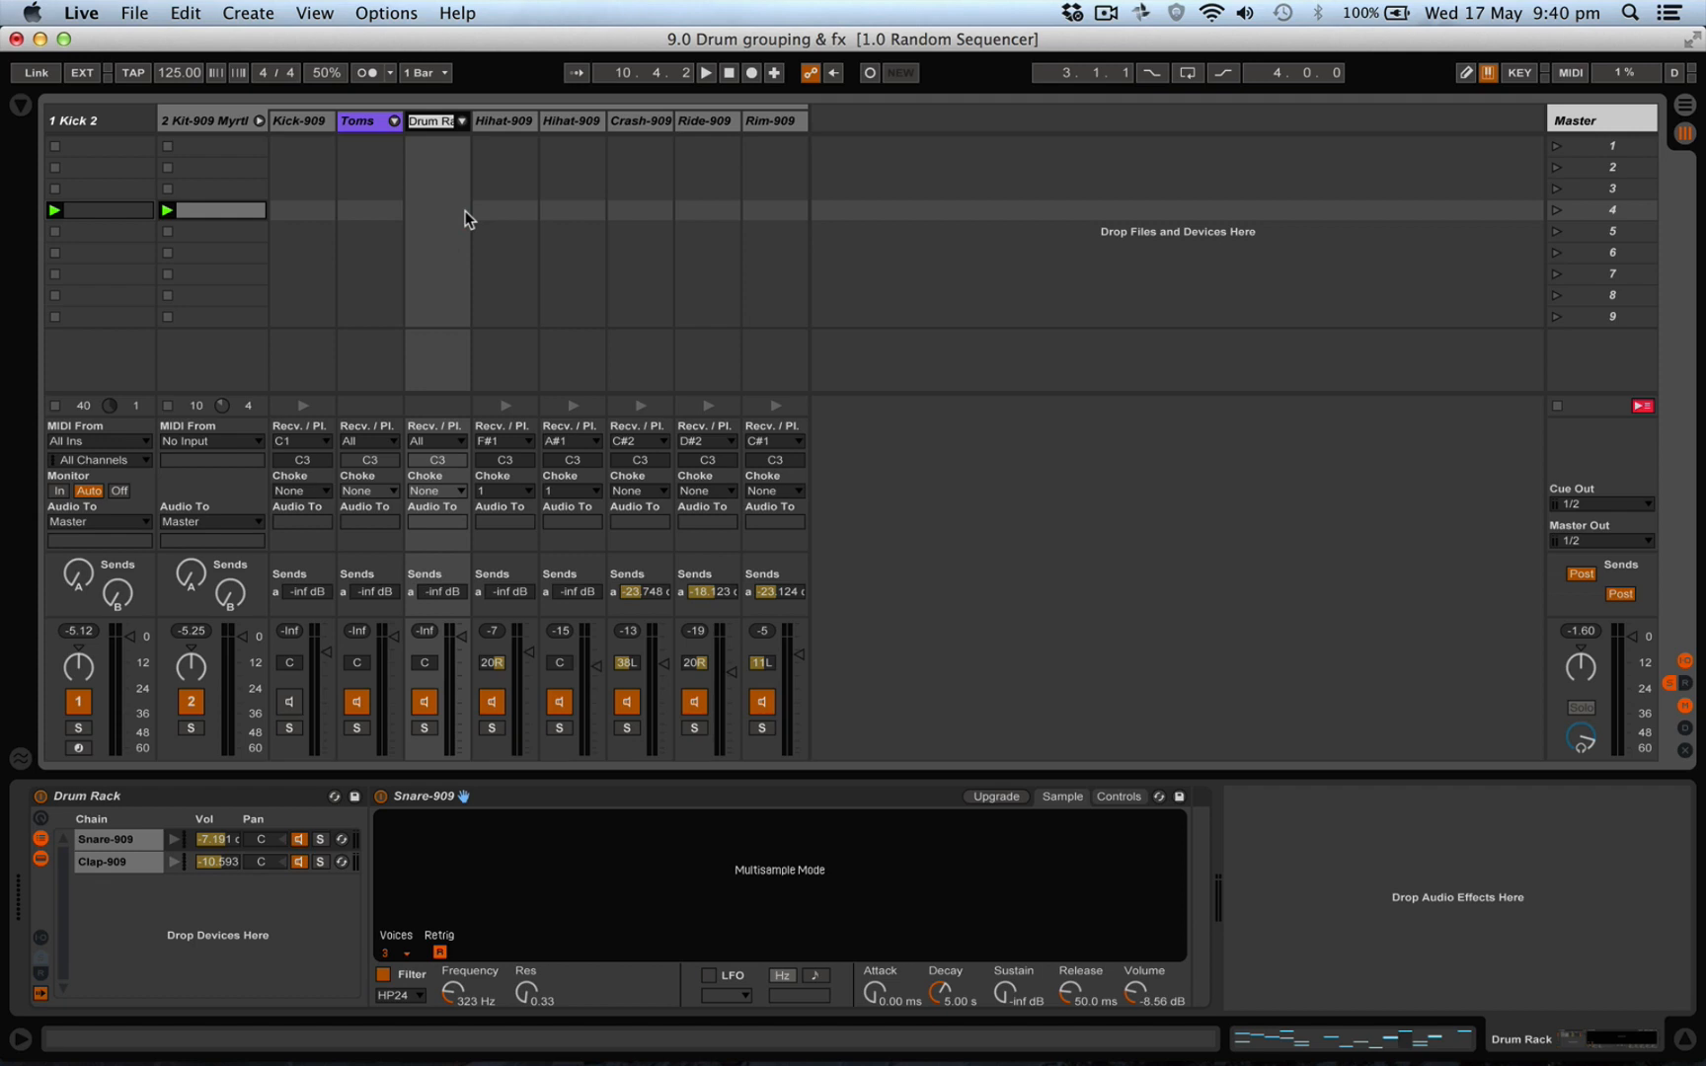
type("Mid punch")
key("Return")
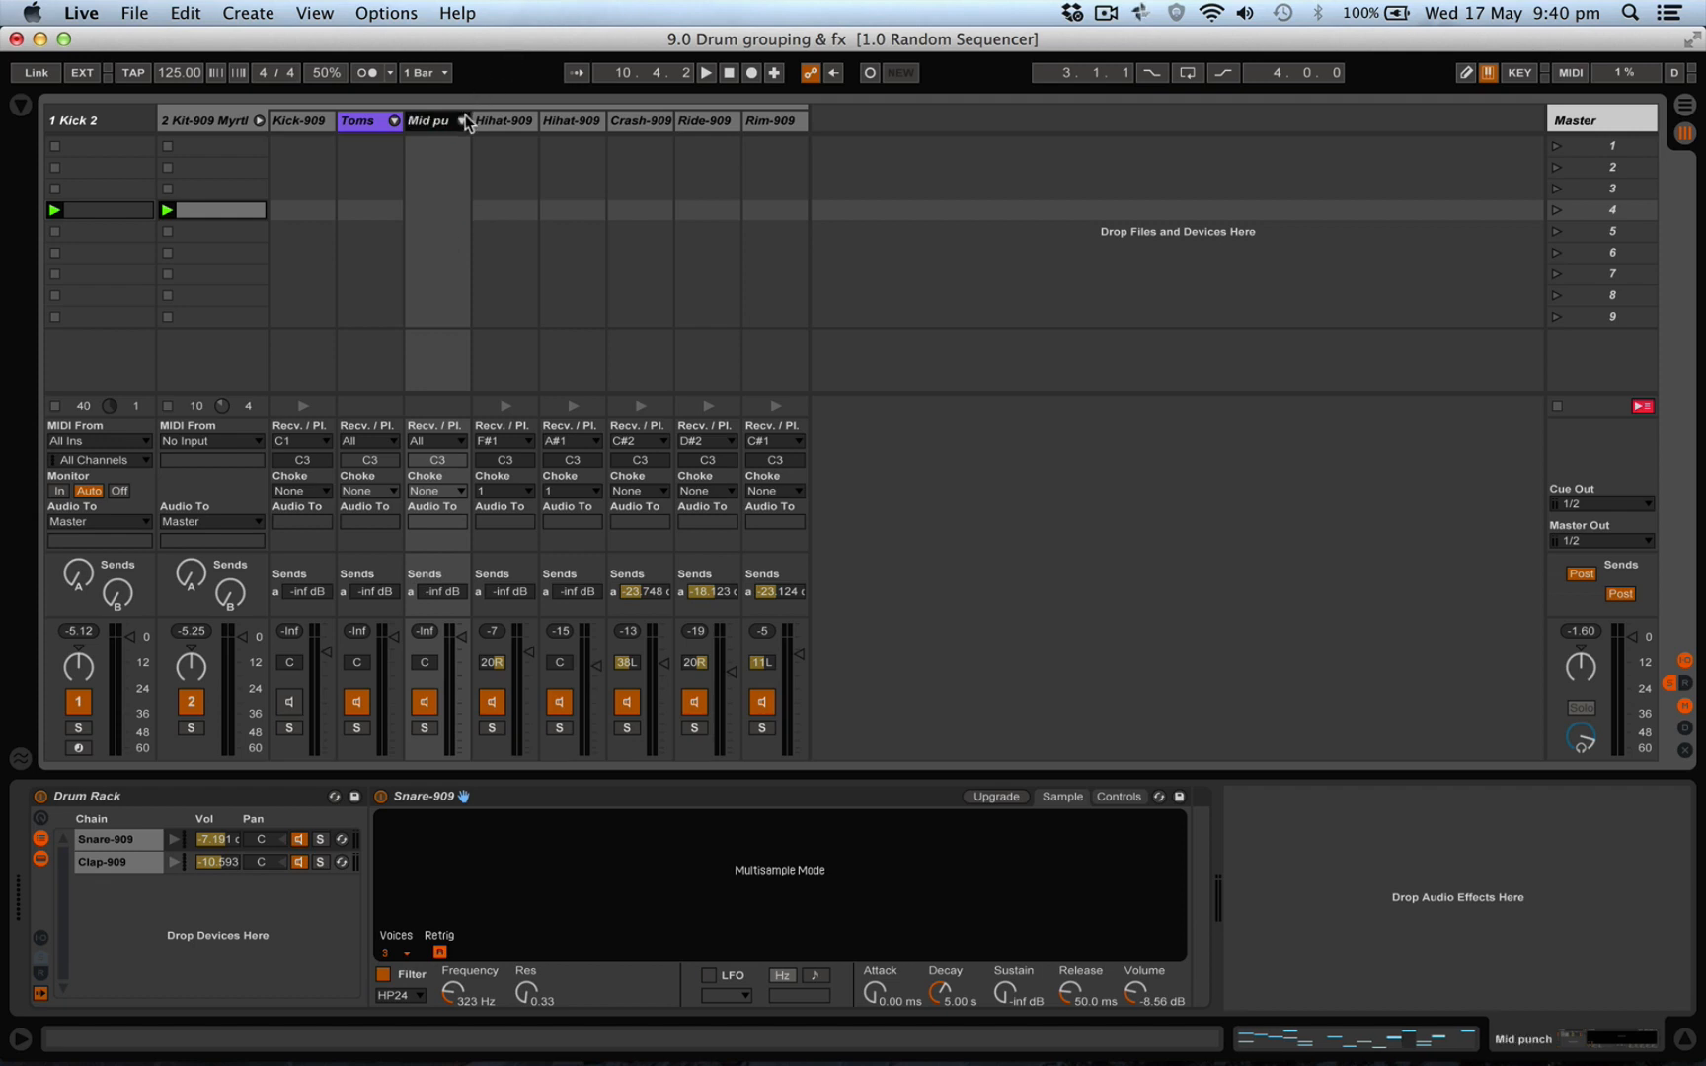
right_click(439, 121)
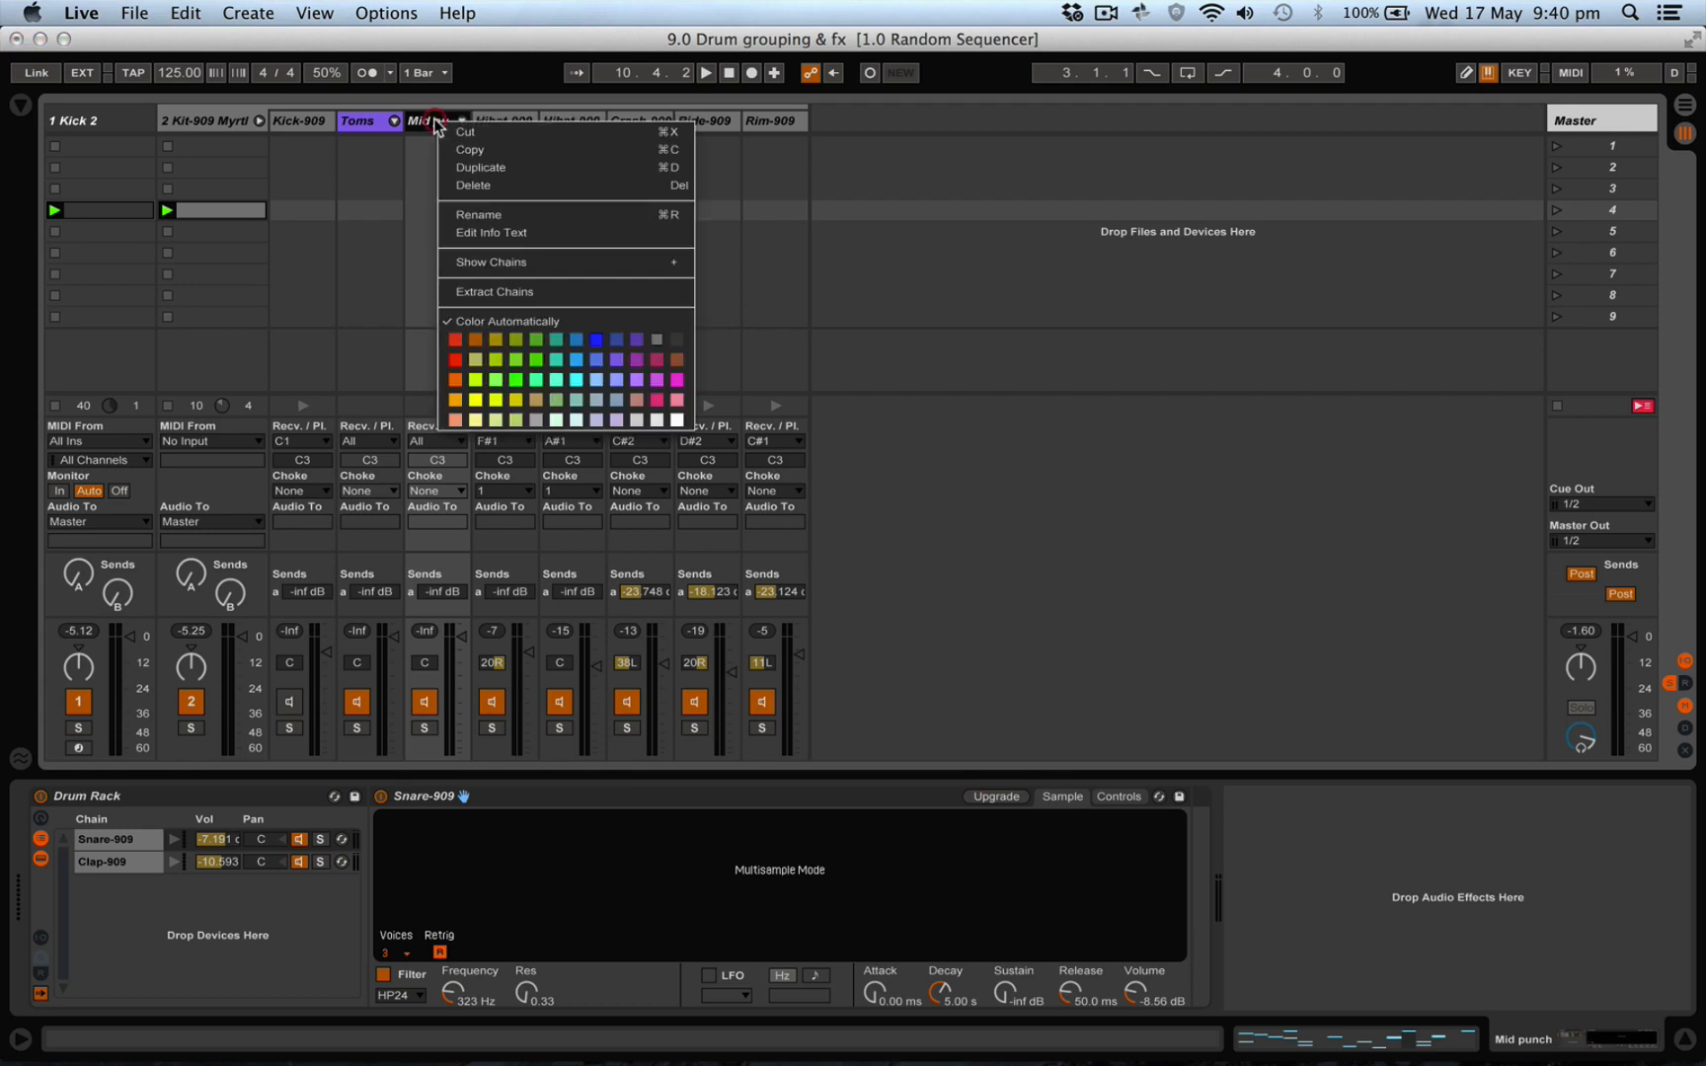
left_click(548, 344)
Colour the two Hihat-909, Crash-909 and Ride-909 chains light grey and group them together
left_click(503, 124)
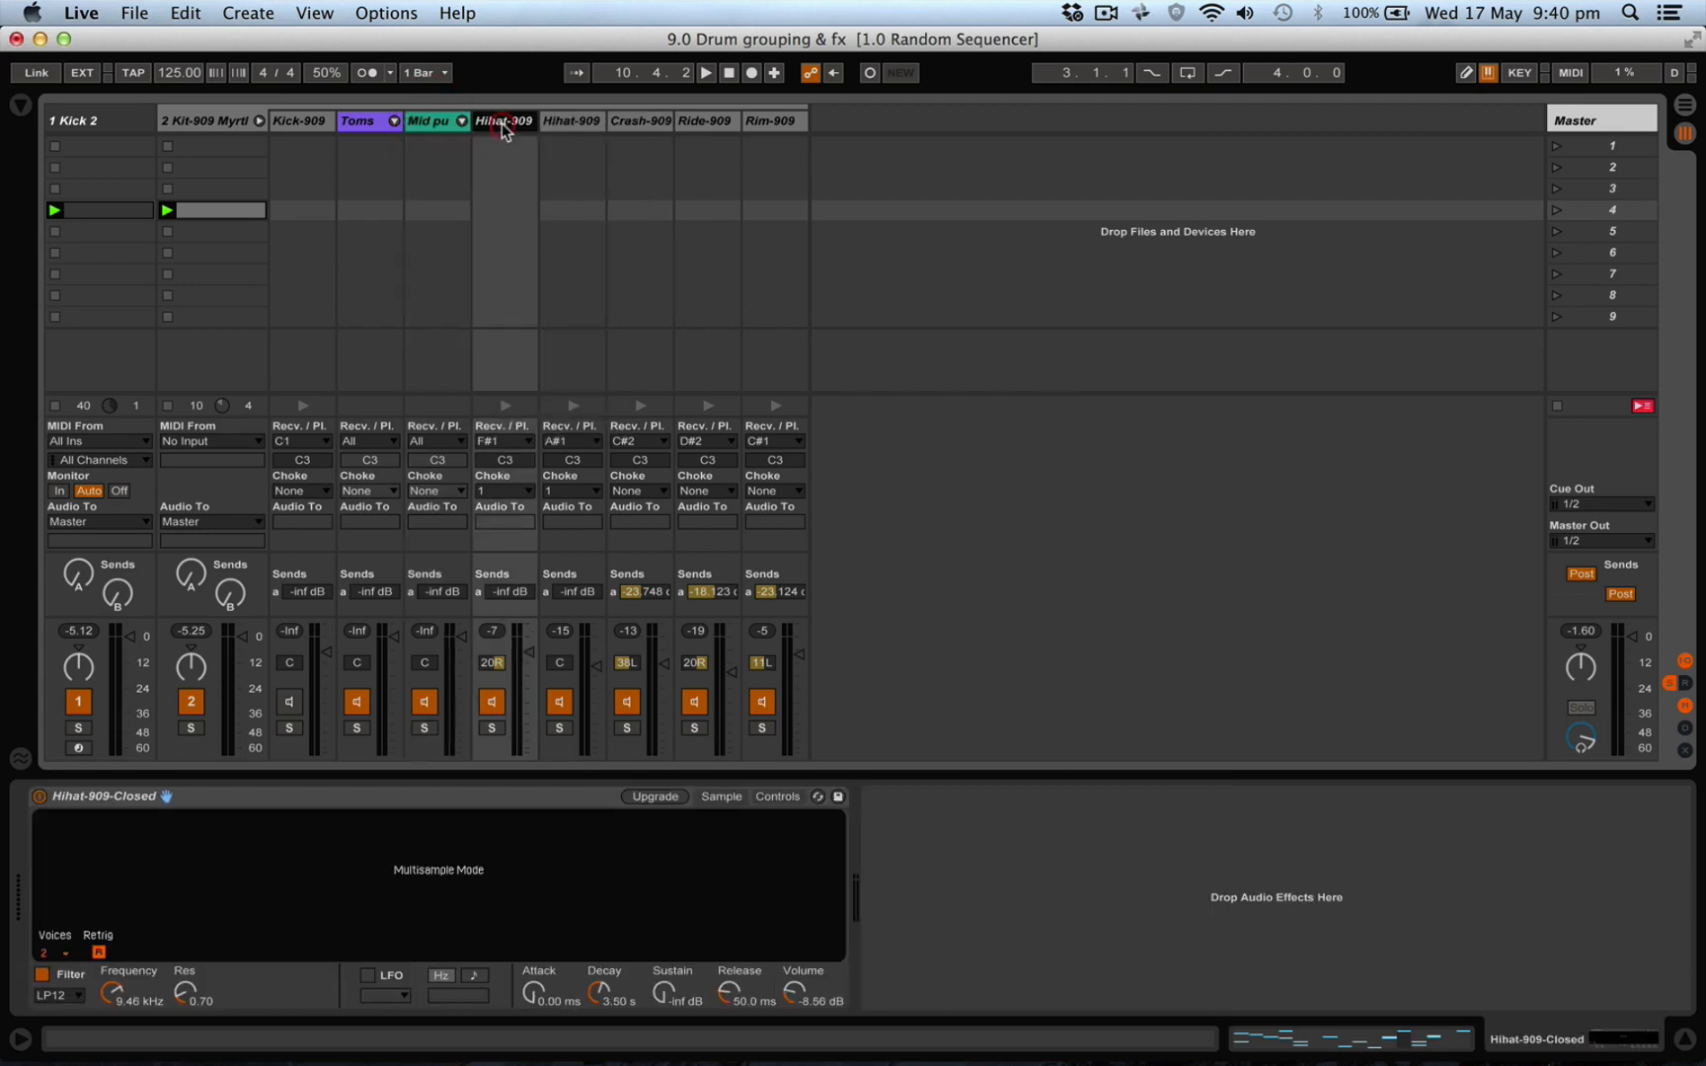
left_click(565, 124, "shift")
left_click(650, 124, "shift")
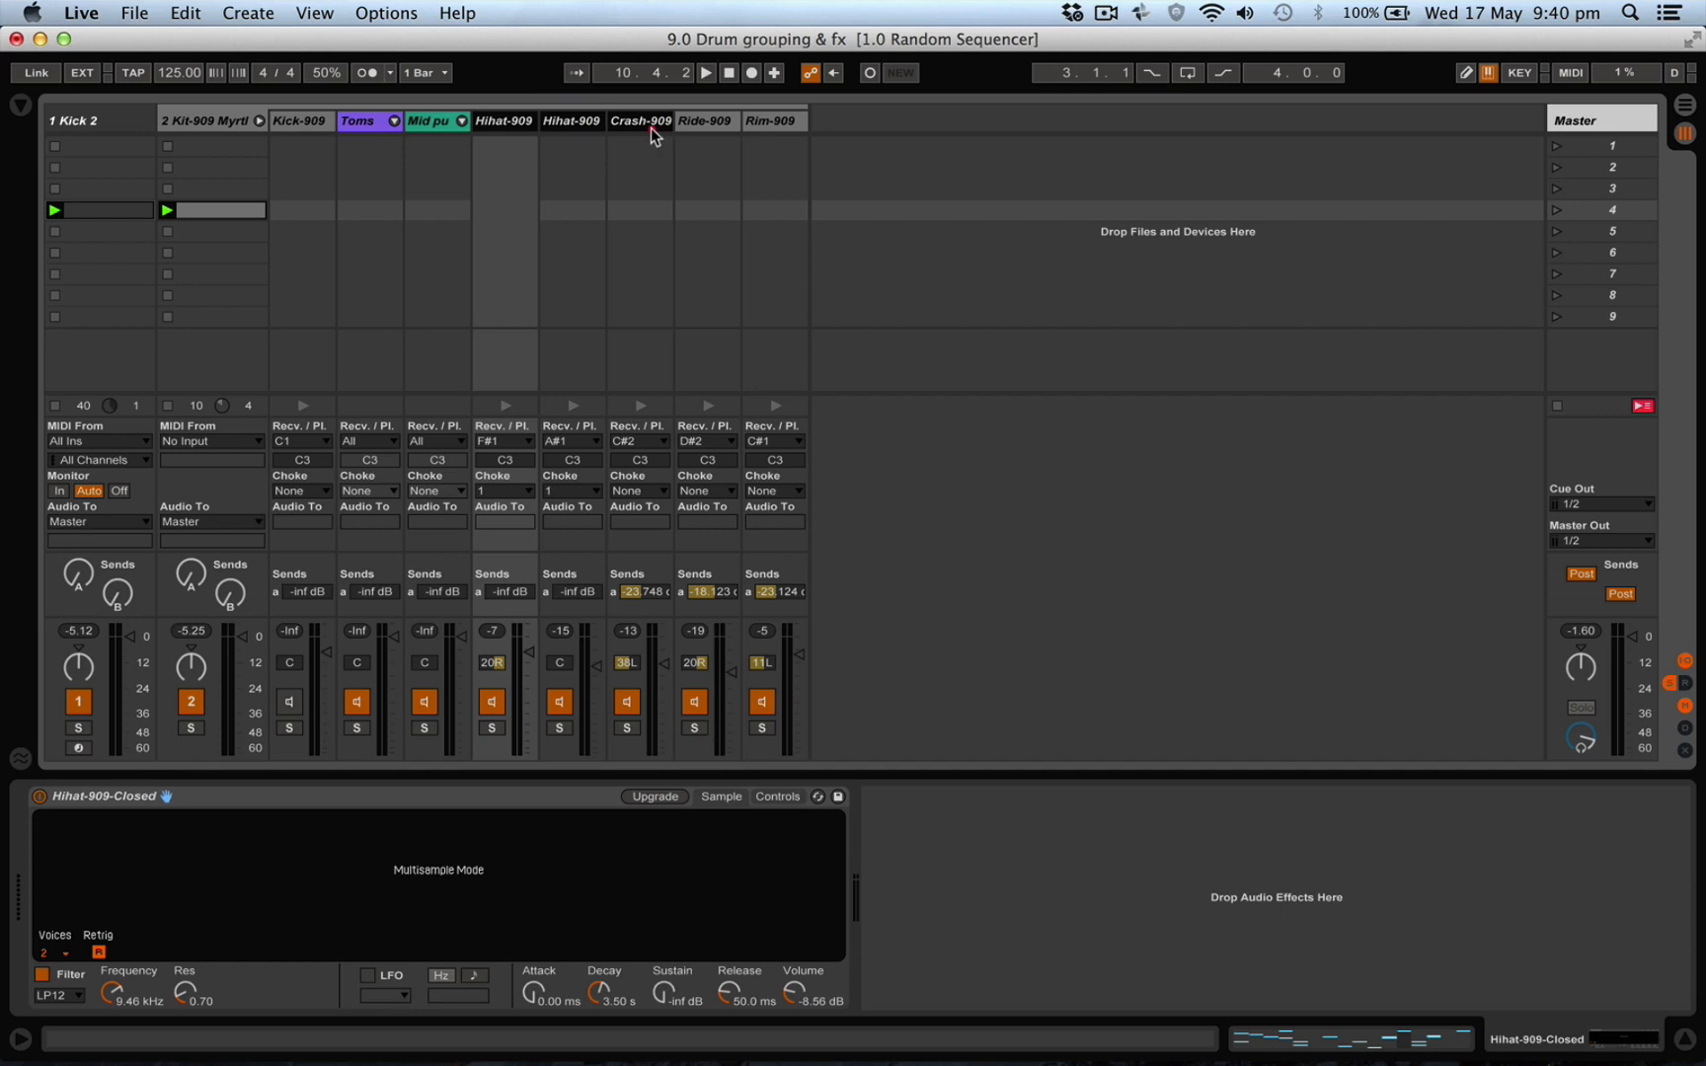
left_click(717, 135, "shift")
right_click(718, 134)
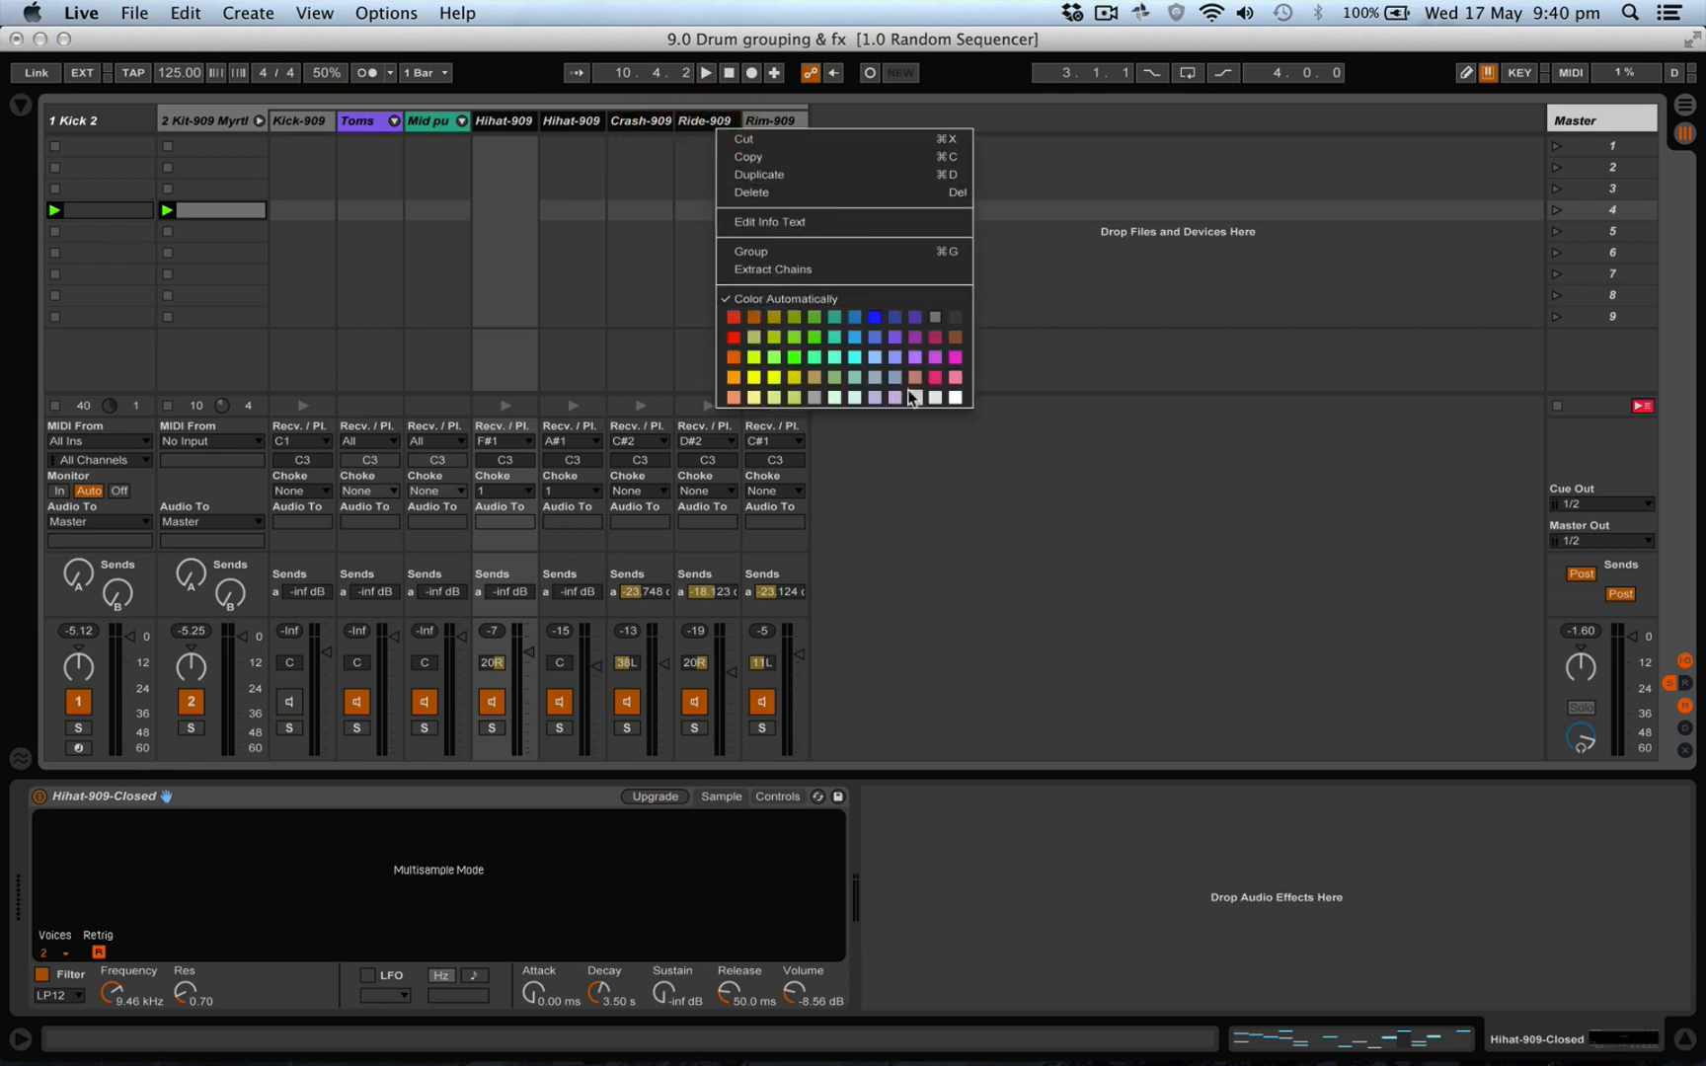
left_click(916, 398)
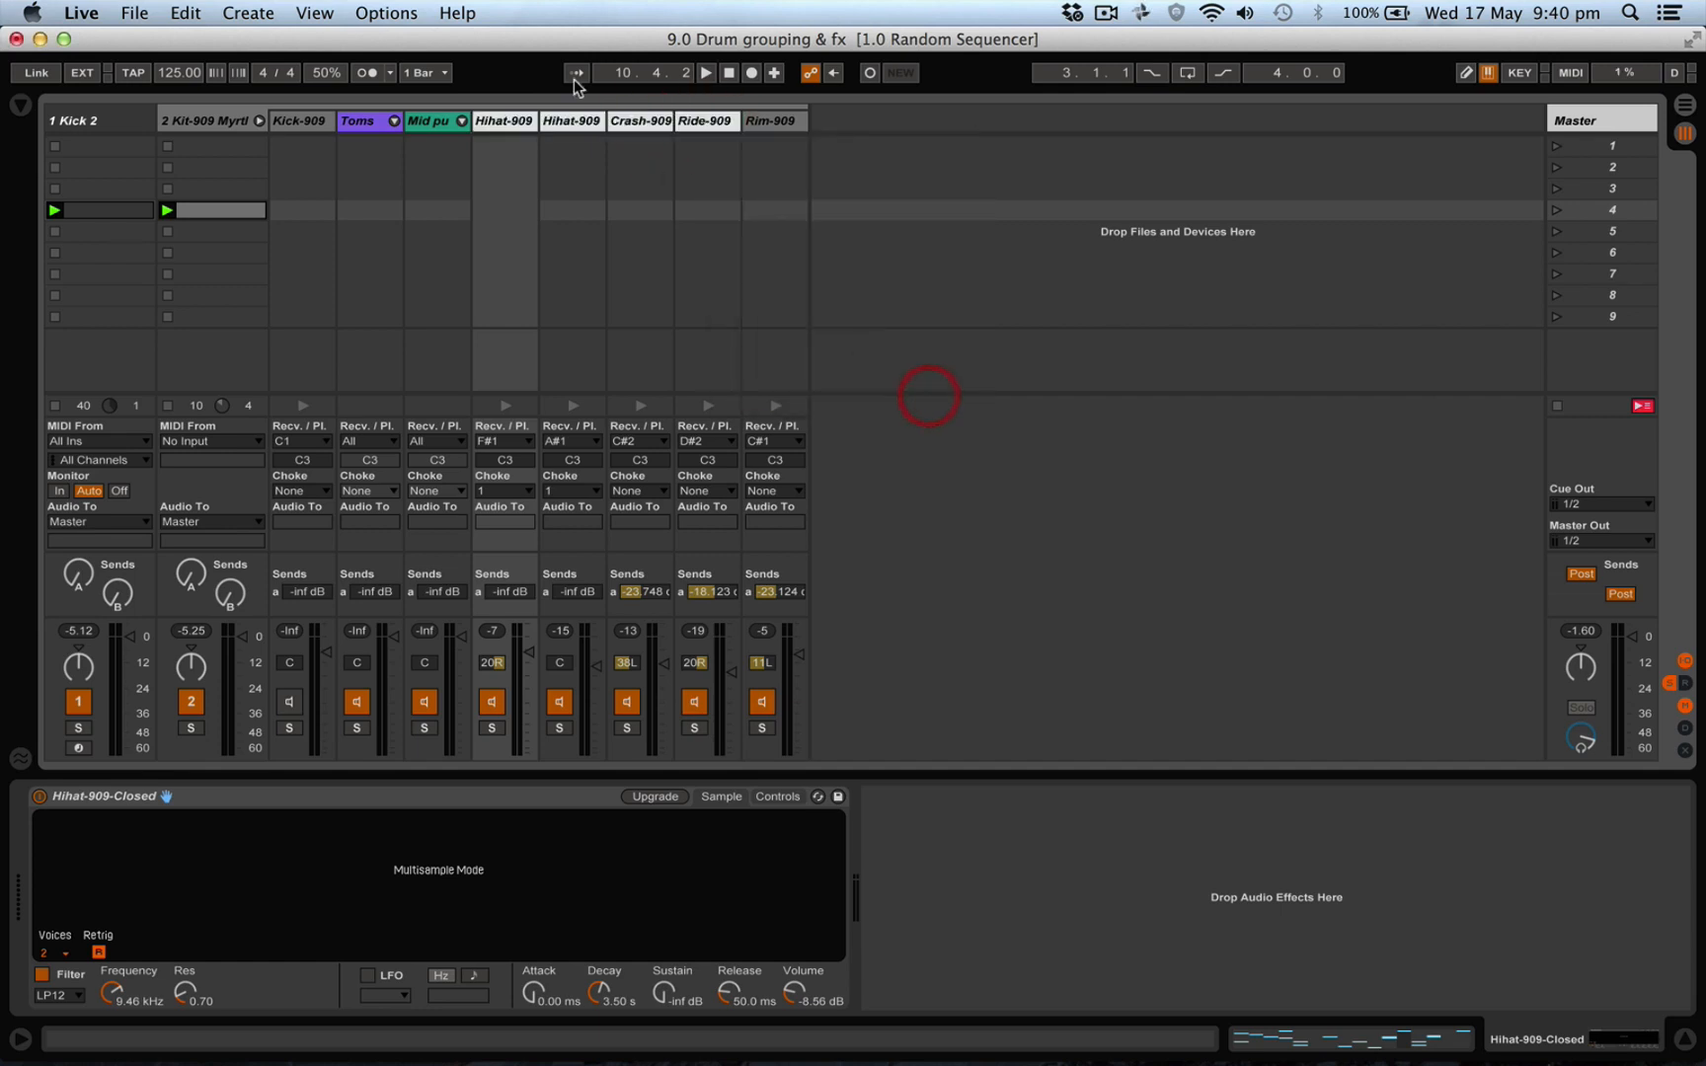
right_click(514, 120)
left_click(565, 243)
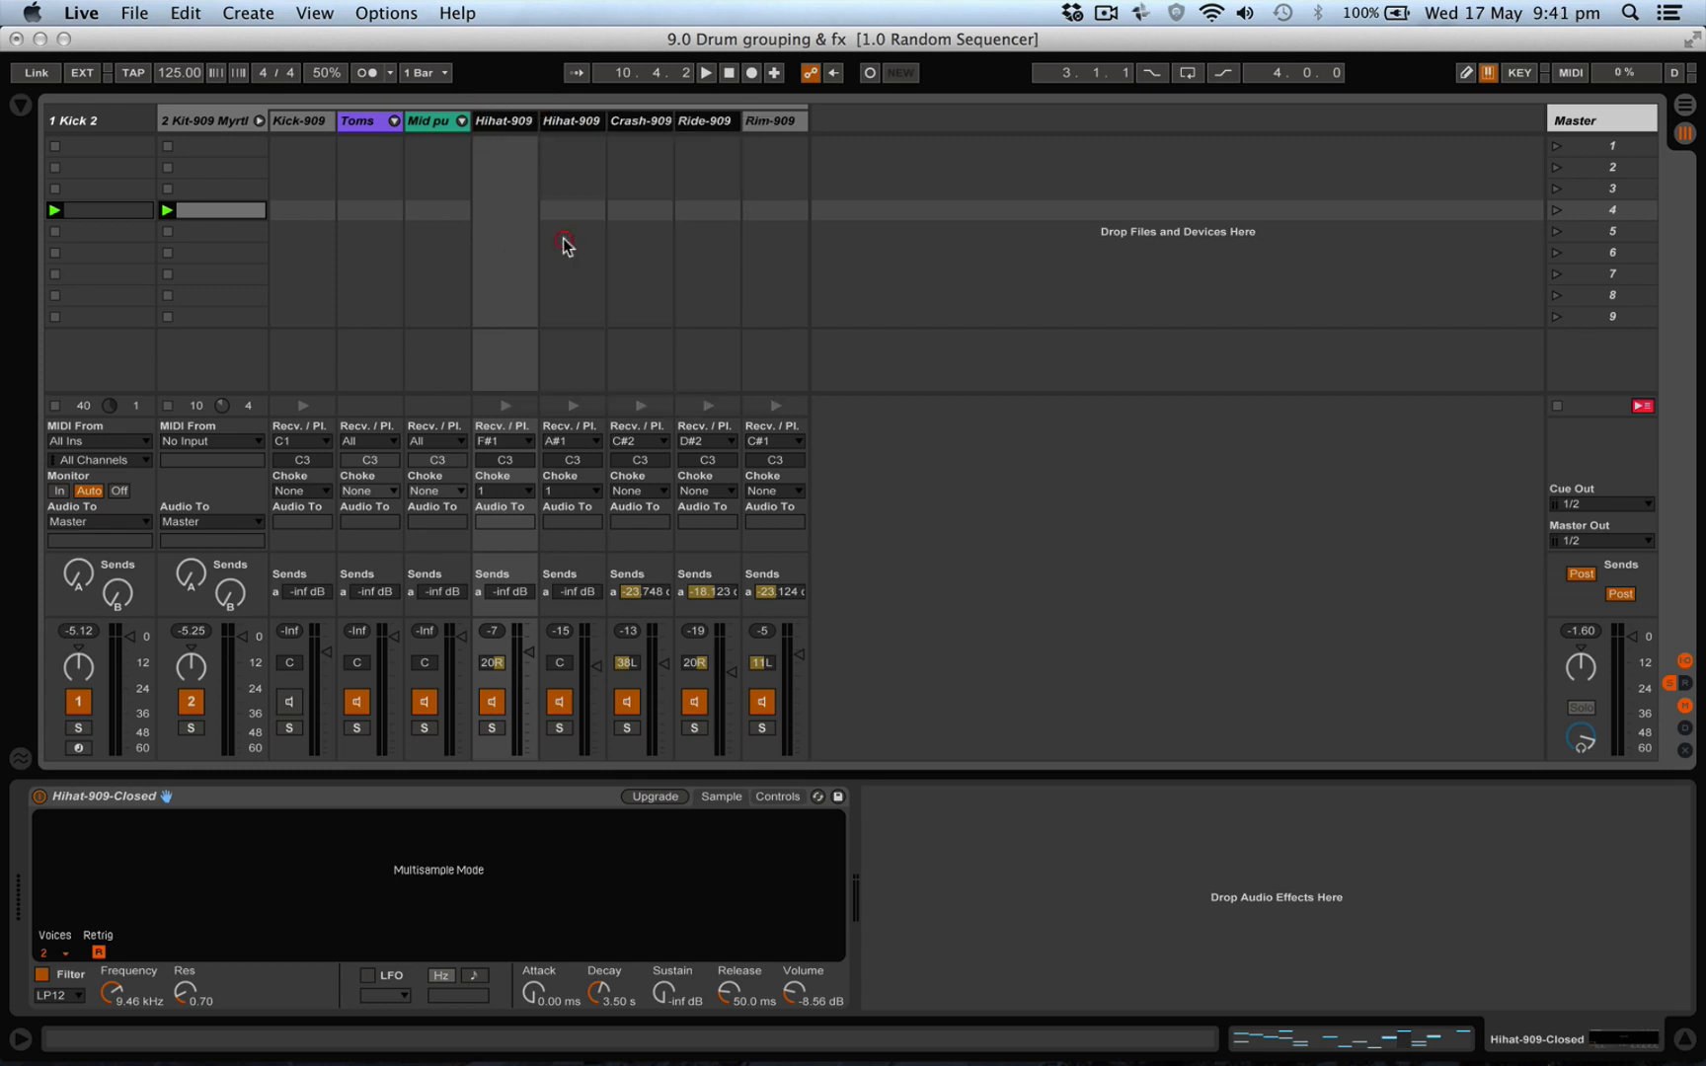
Colour the group of hi-hat and cymbal chains light grey and rename it Highs
right_click(499, 120)
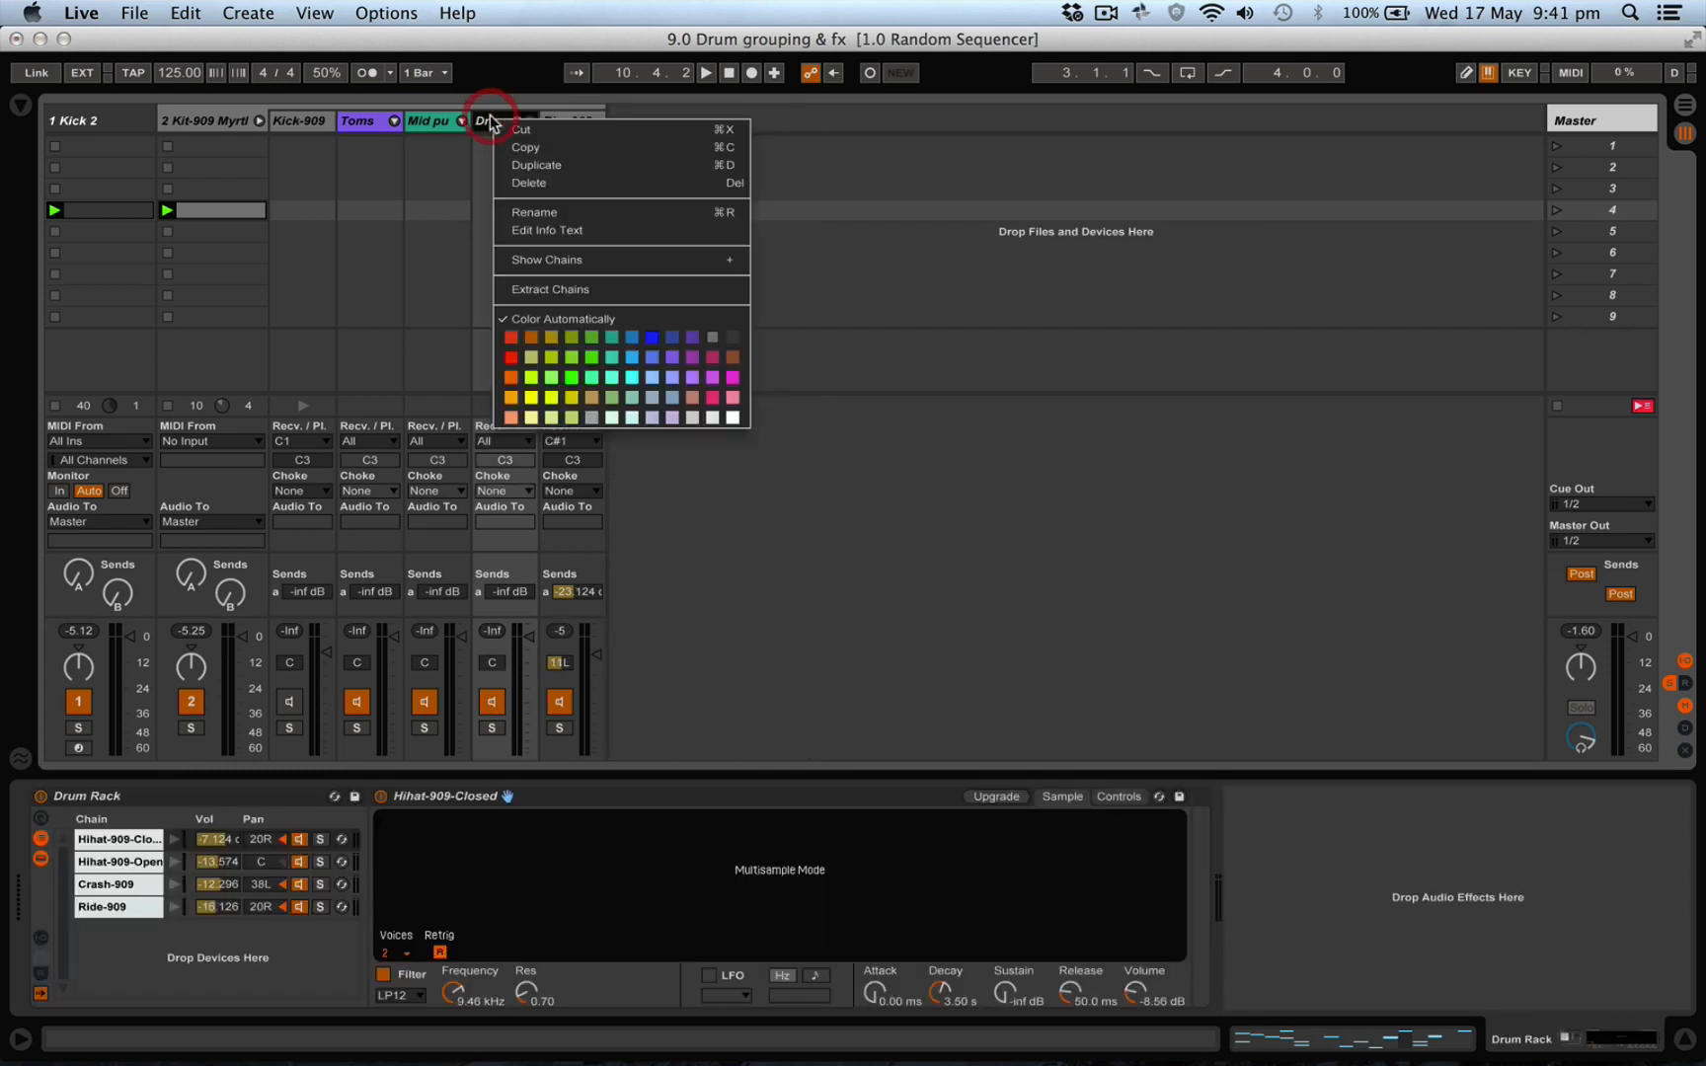
left_click(717, 426)
right_click(515, 121)
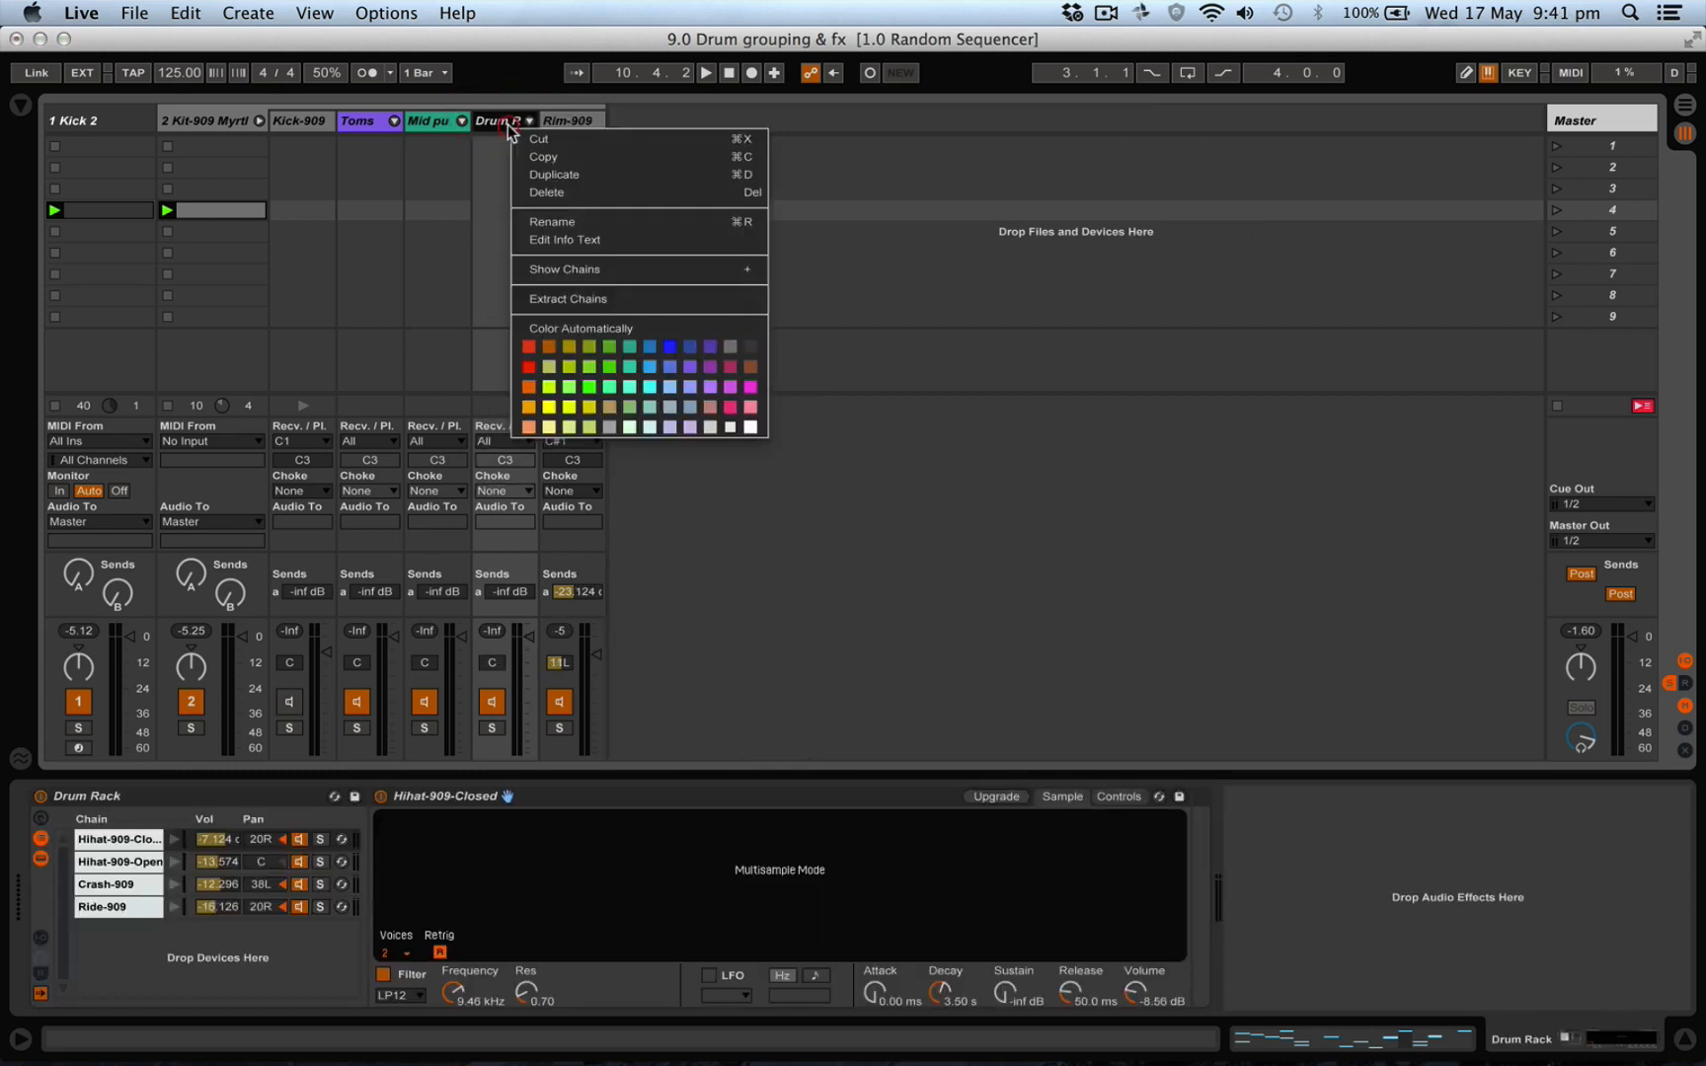
left_click(572, 233)
type("Highs")
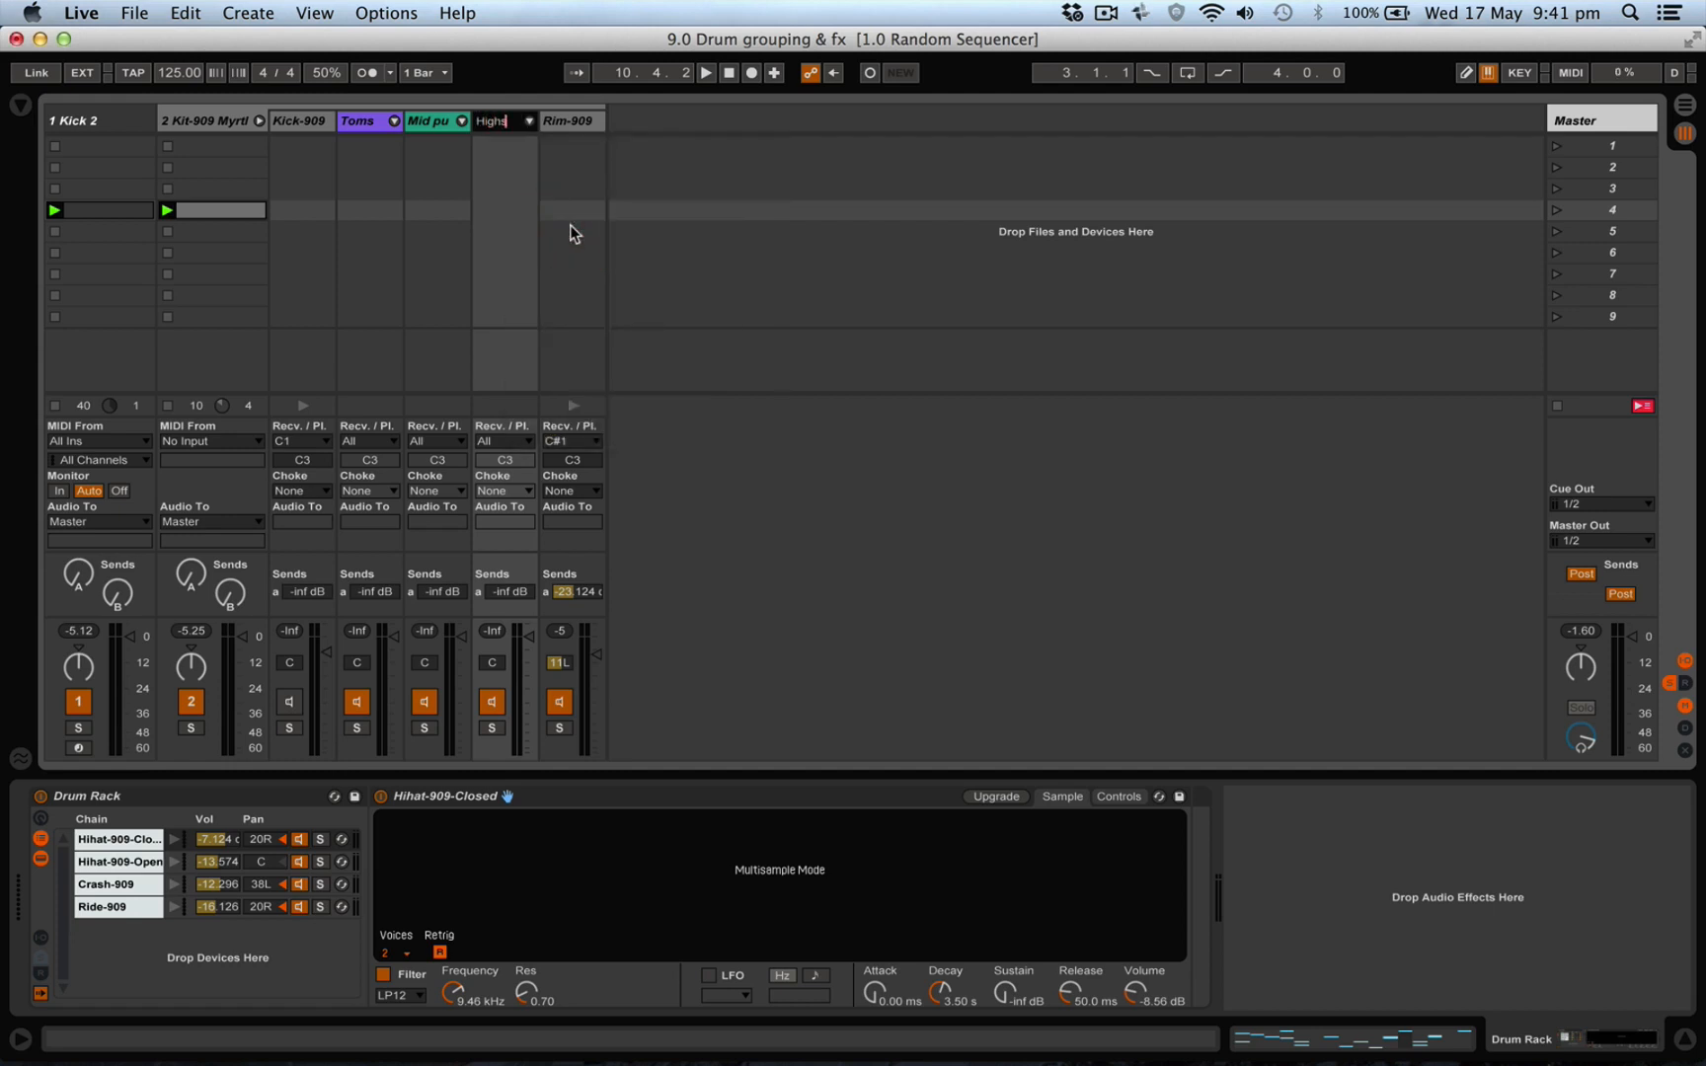
key("Return")
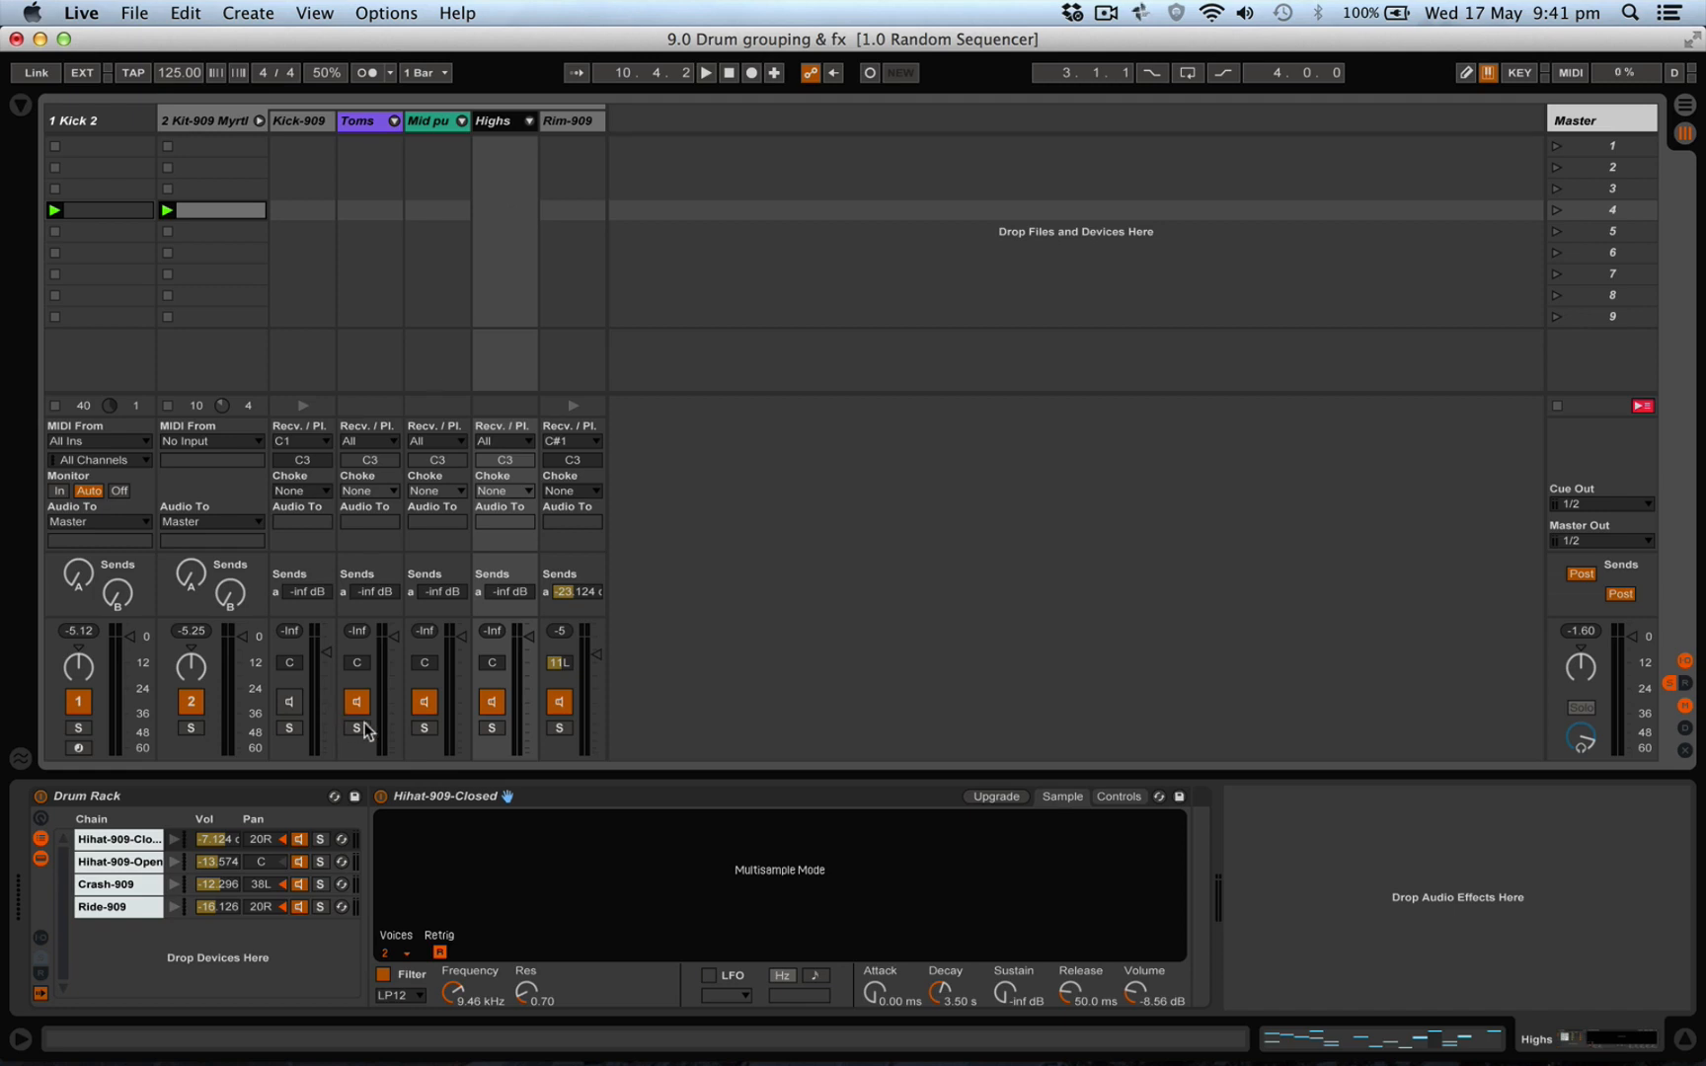
Play the kit and mute the Highs group, the Mid punch group, the Rim-909 chain and the Toms group in turn
left_click(393, 121)
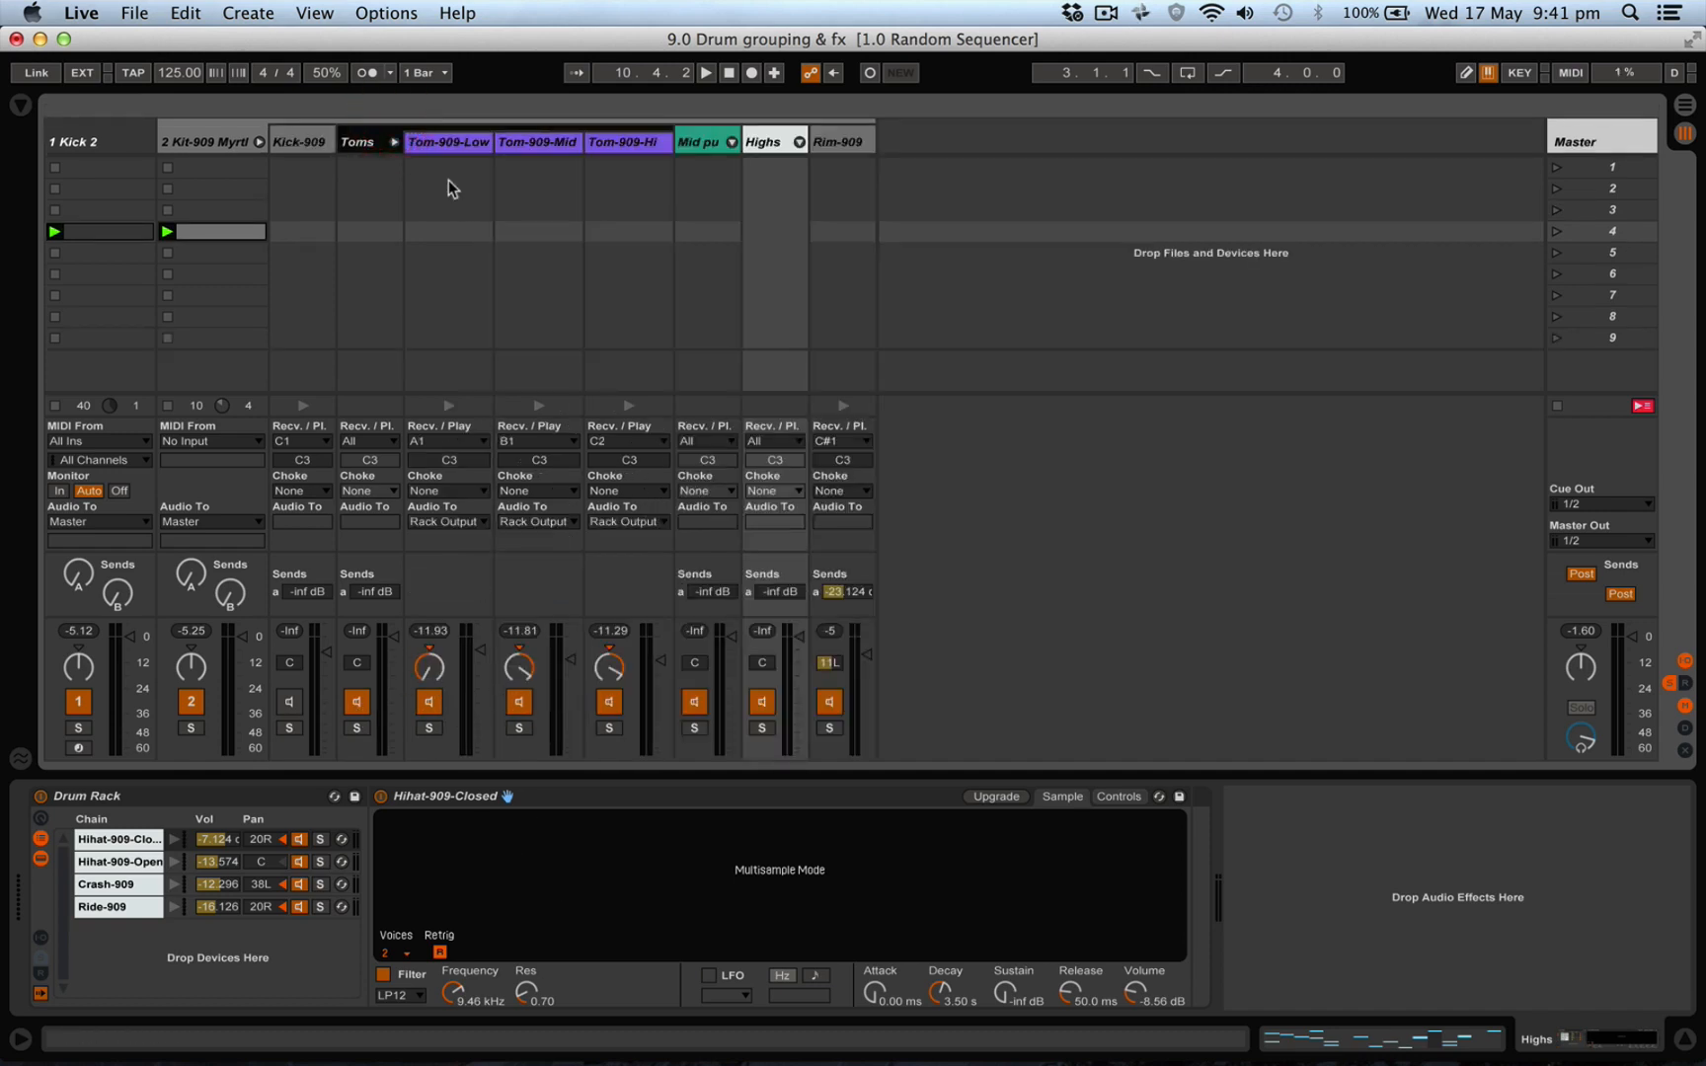
left_click(394, 141)
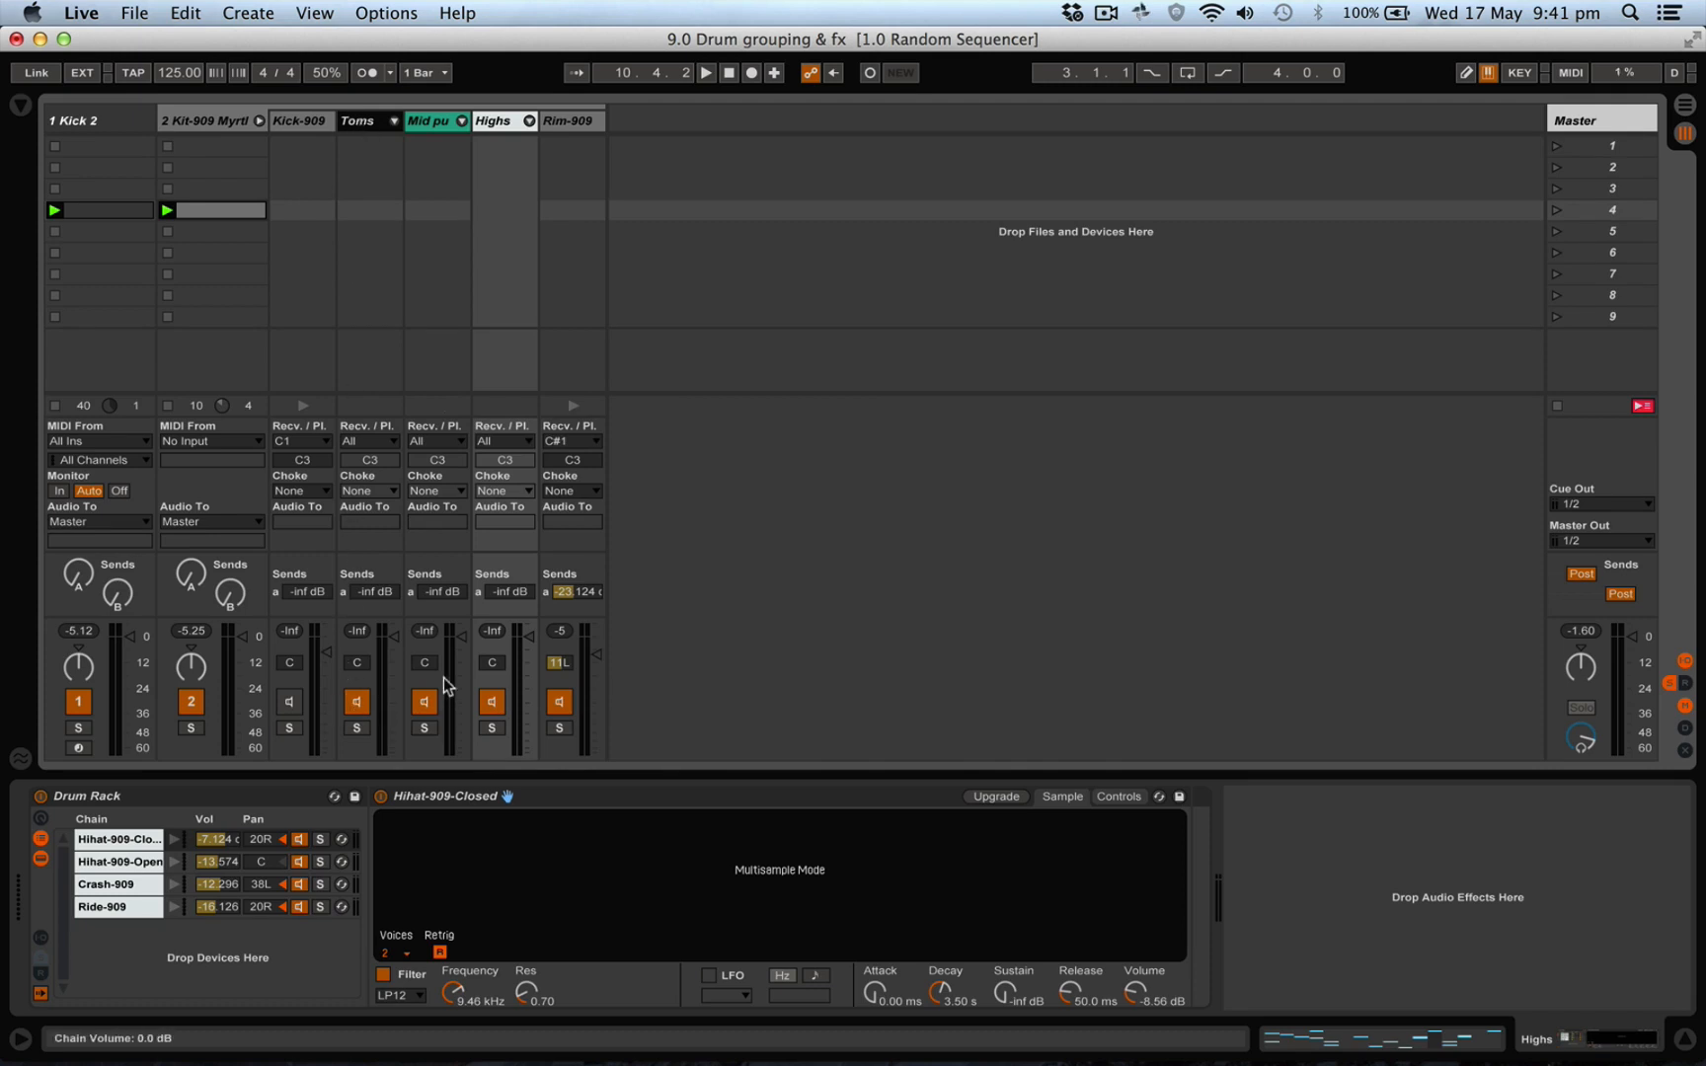
key("space")
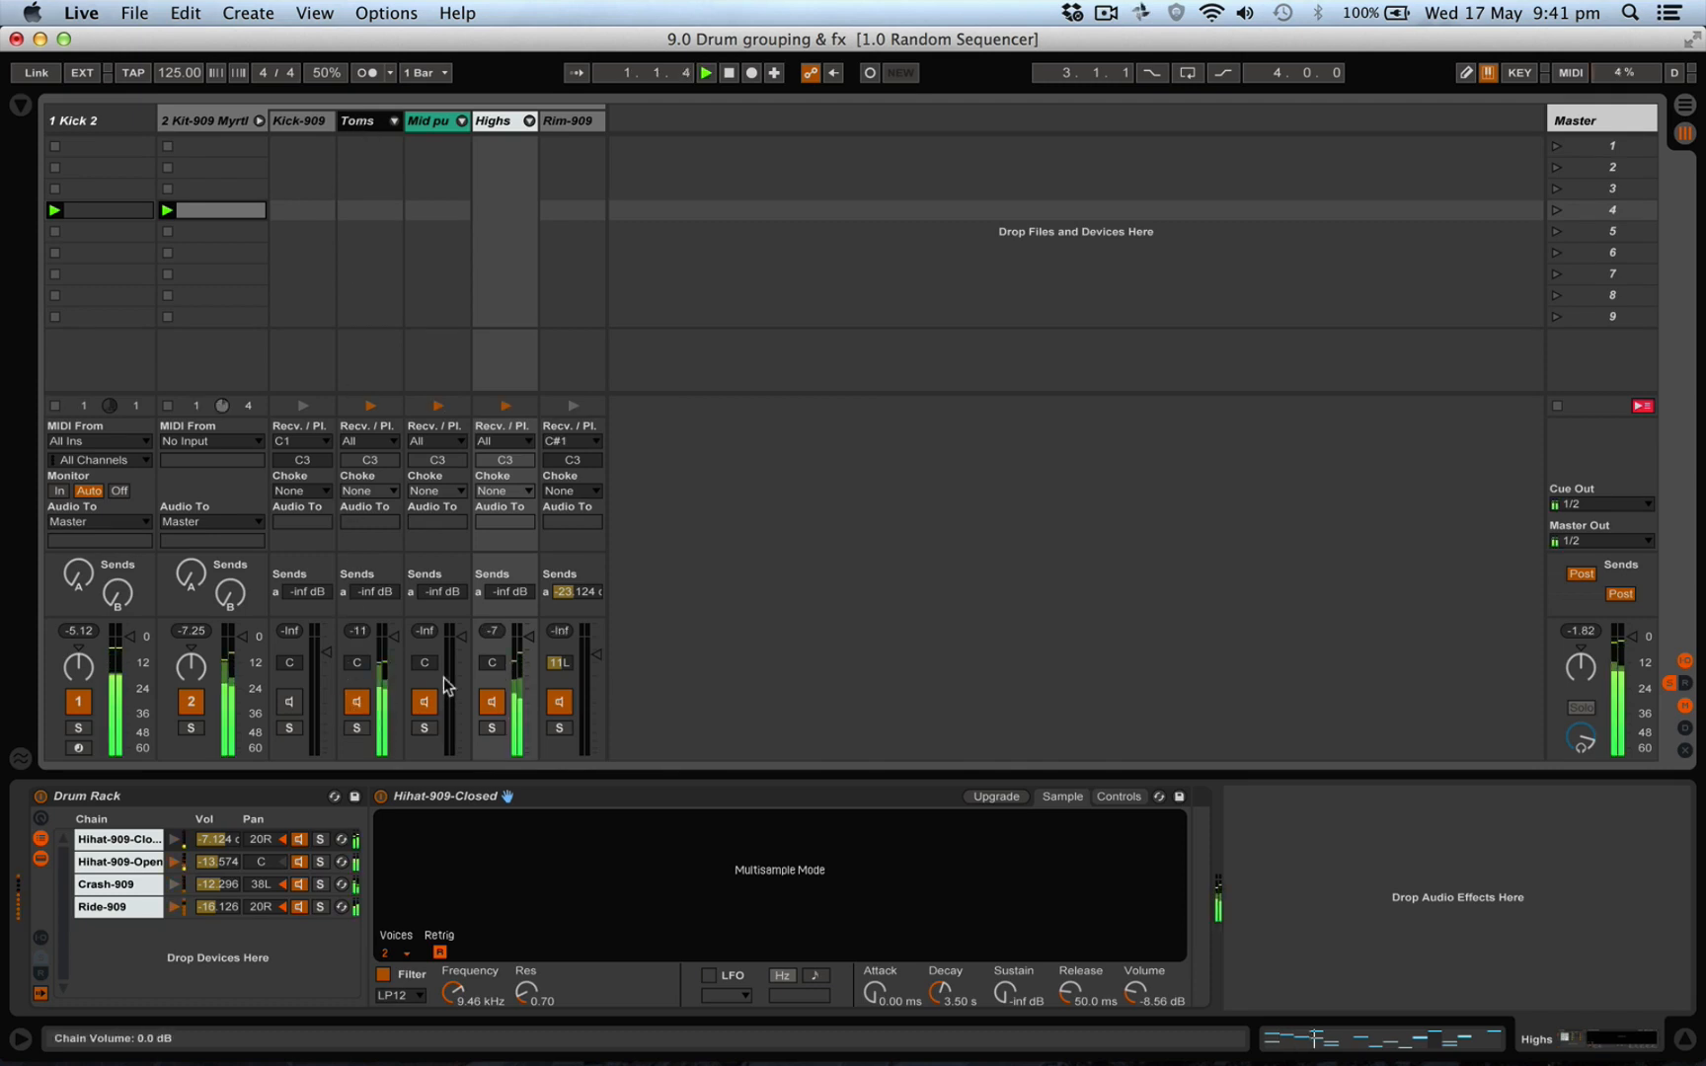
left_click(493, 701)
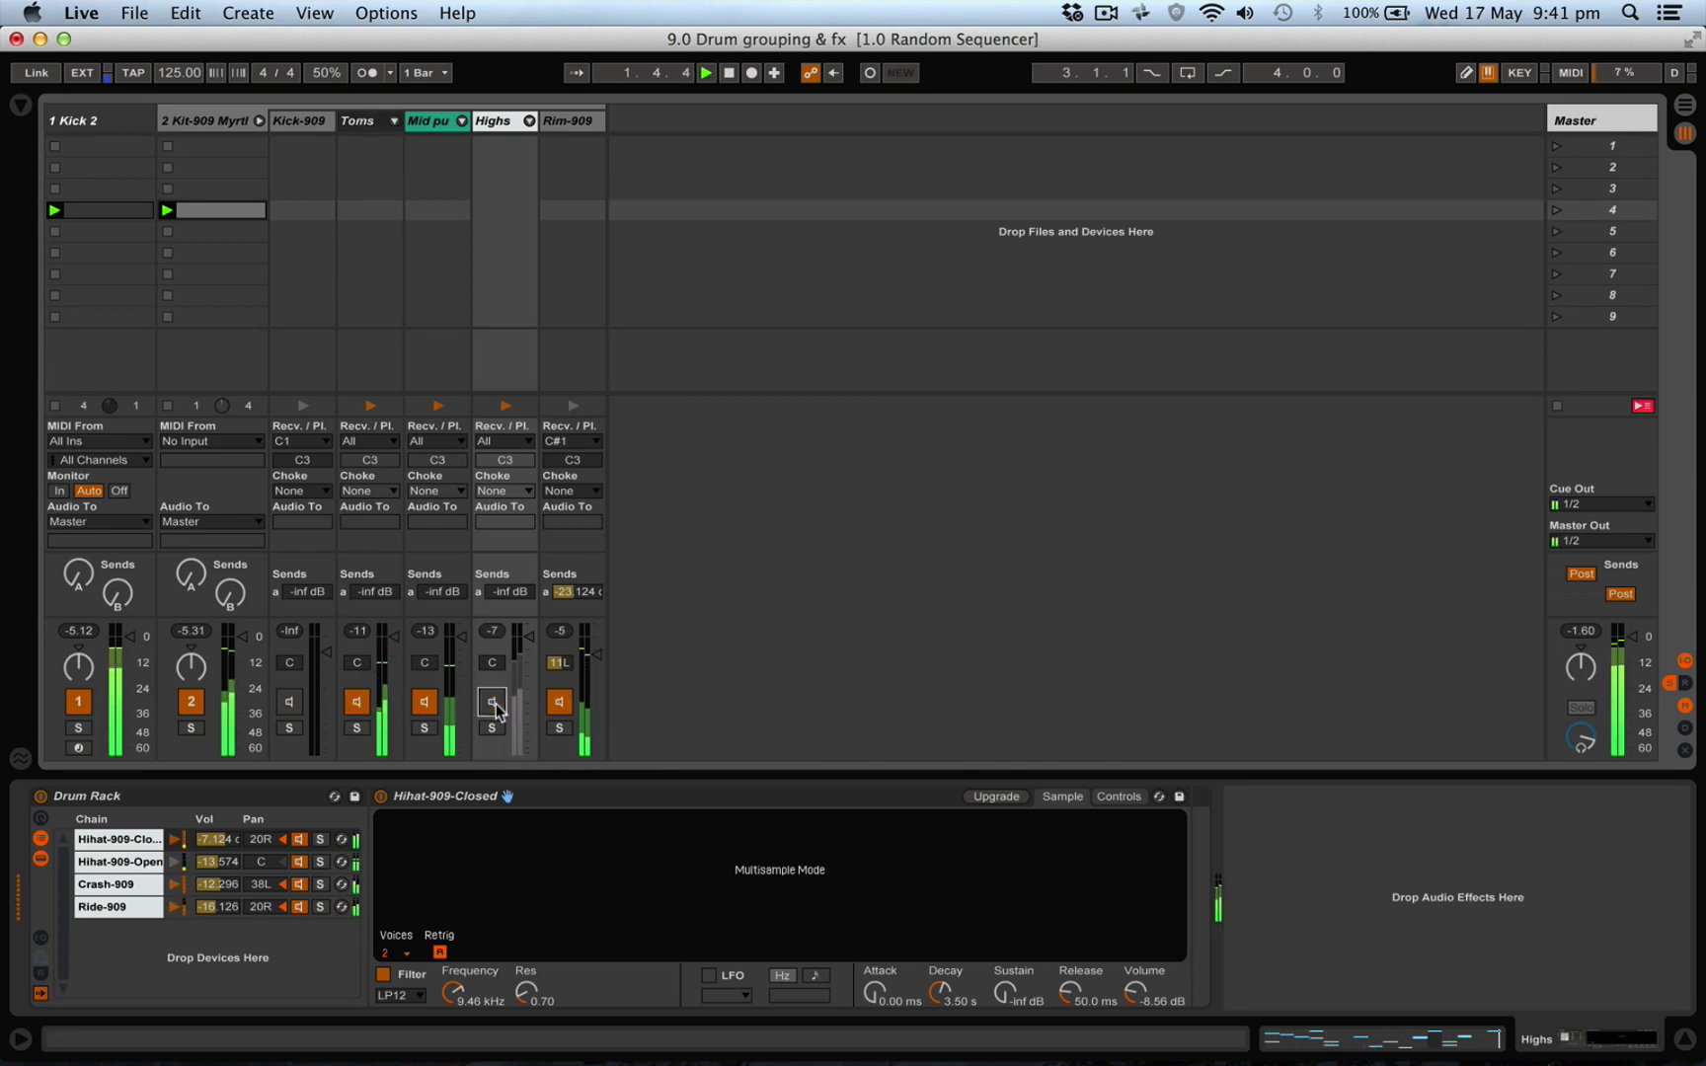
left_click(426, 701)
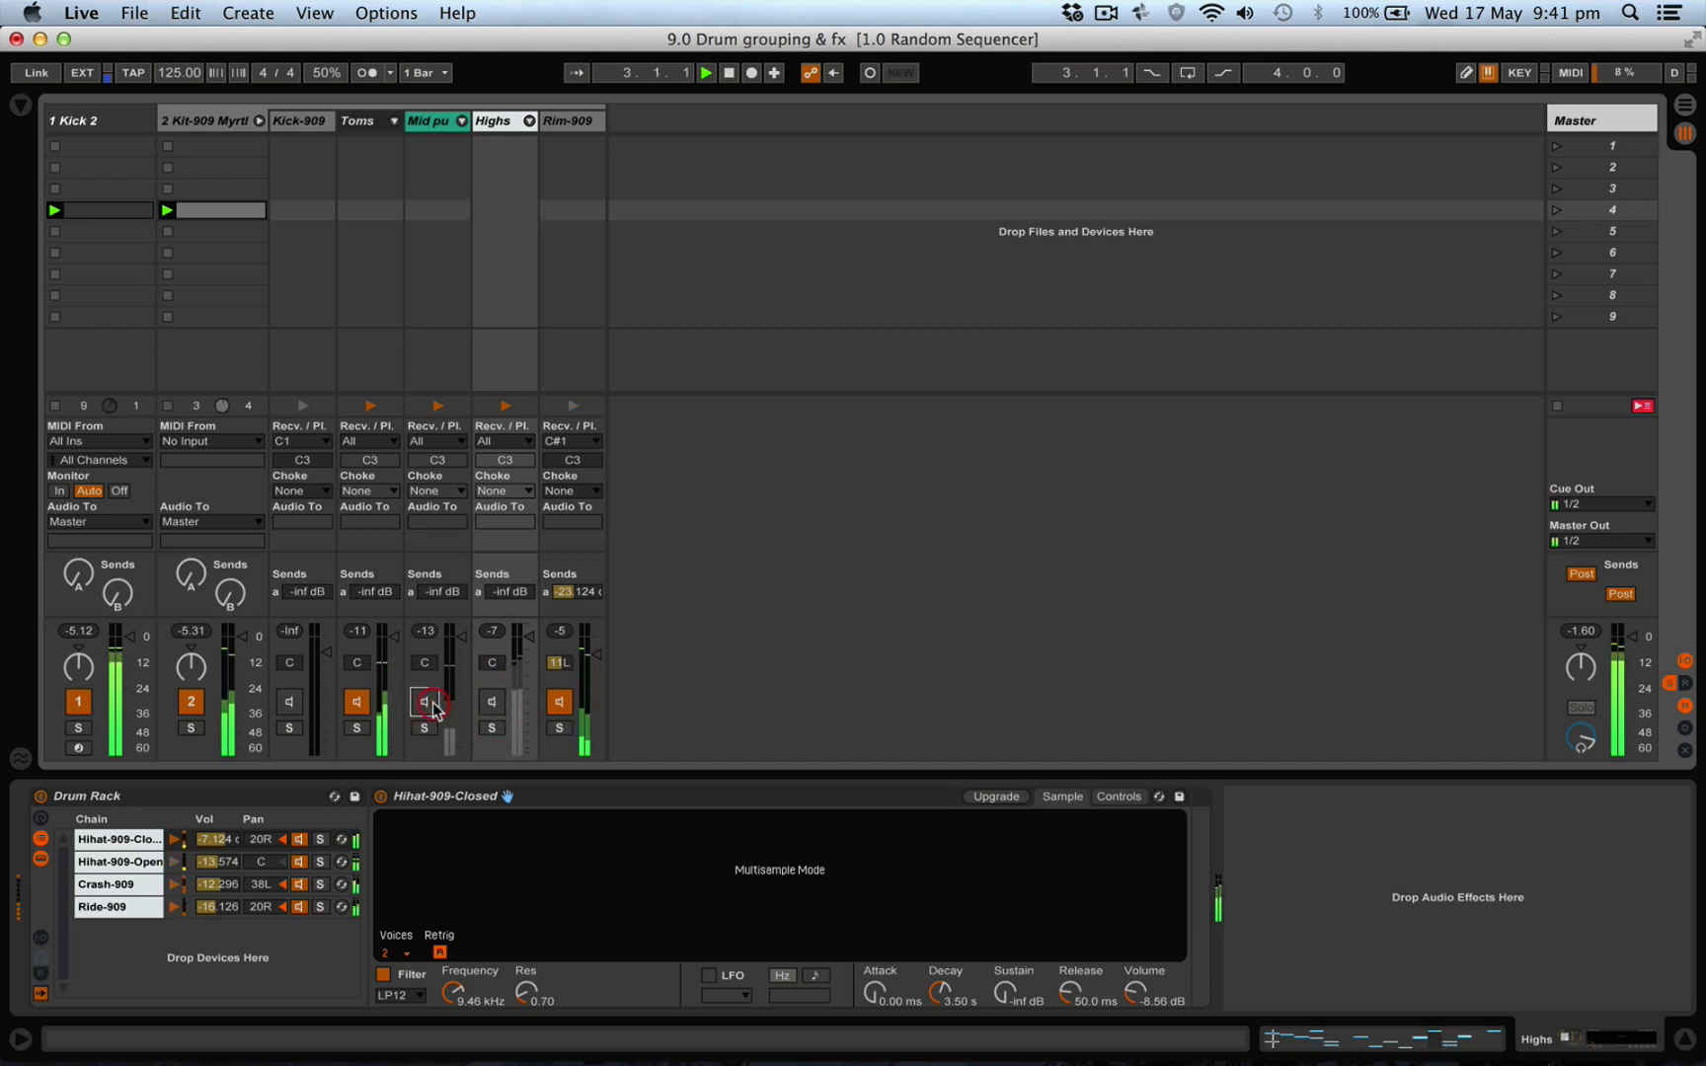
left_click(569, 706)
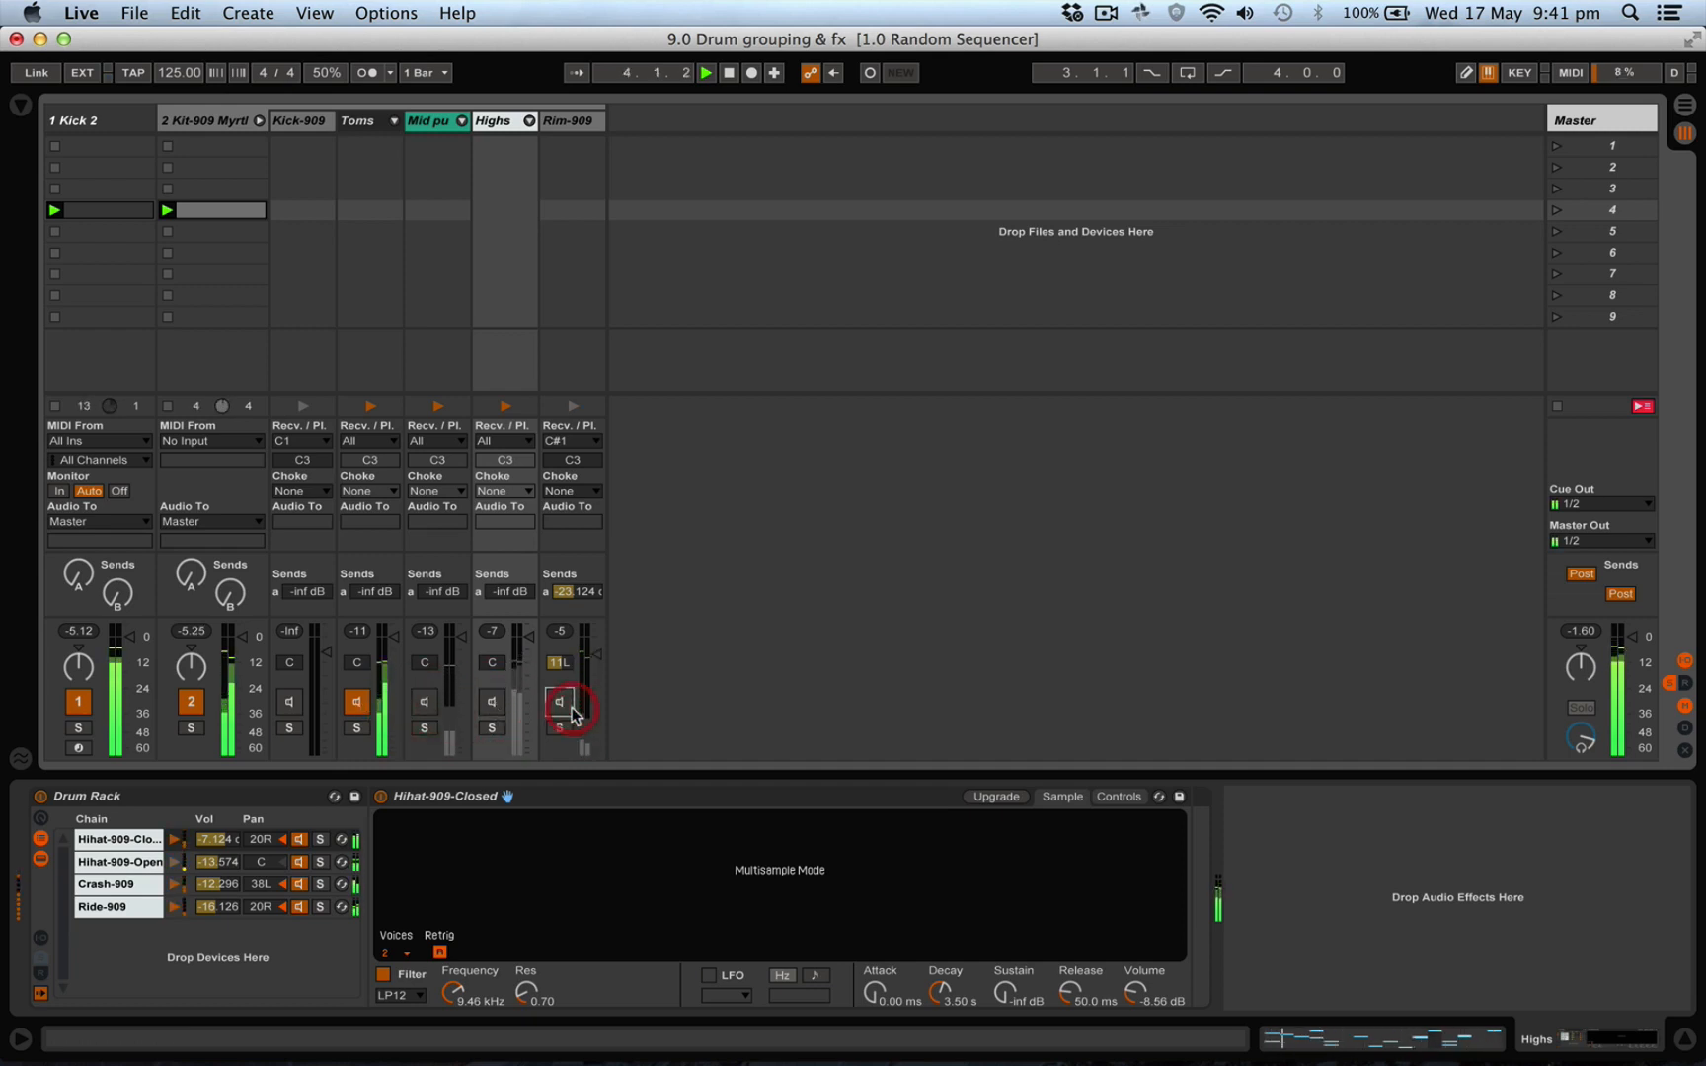
left_click(357, 702)
Unmute the Highs, Mid punch and Toms groups, leaving Rim-909 muted
left_click(493, 702)
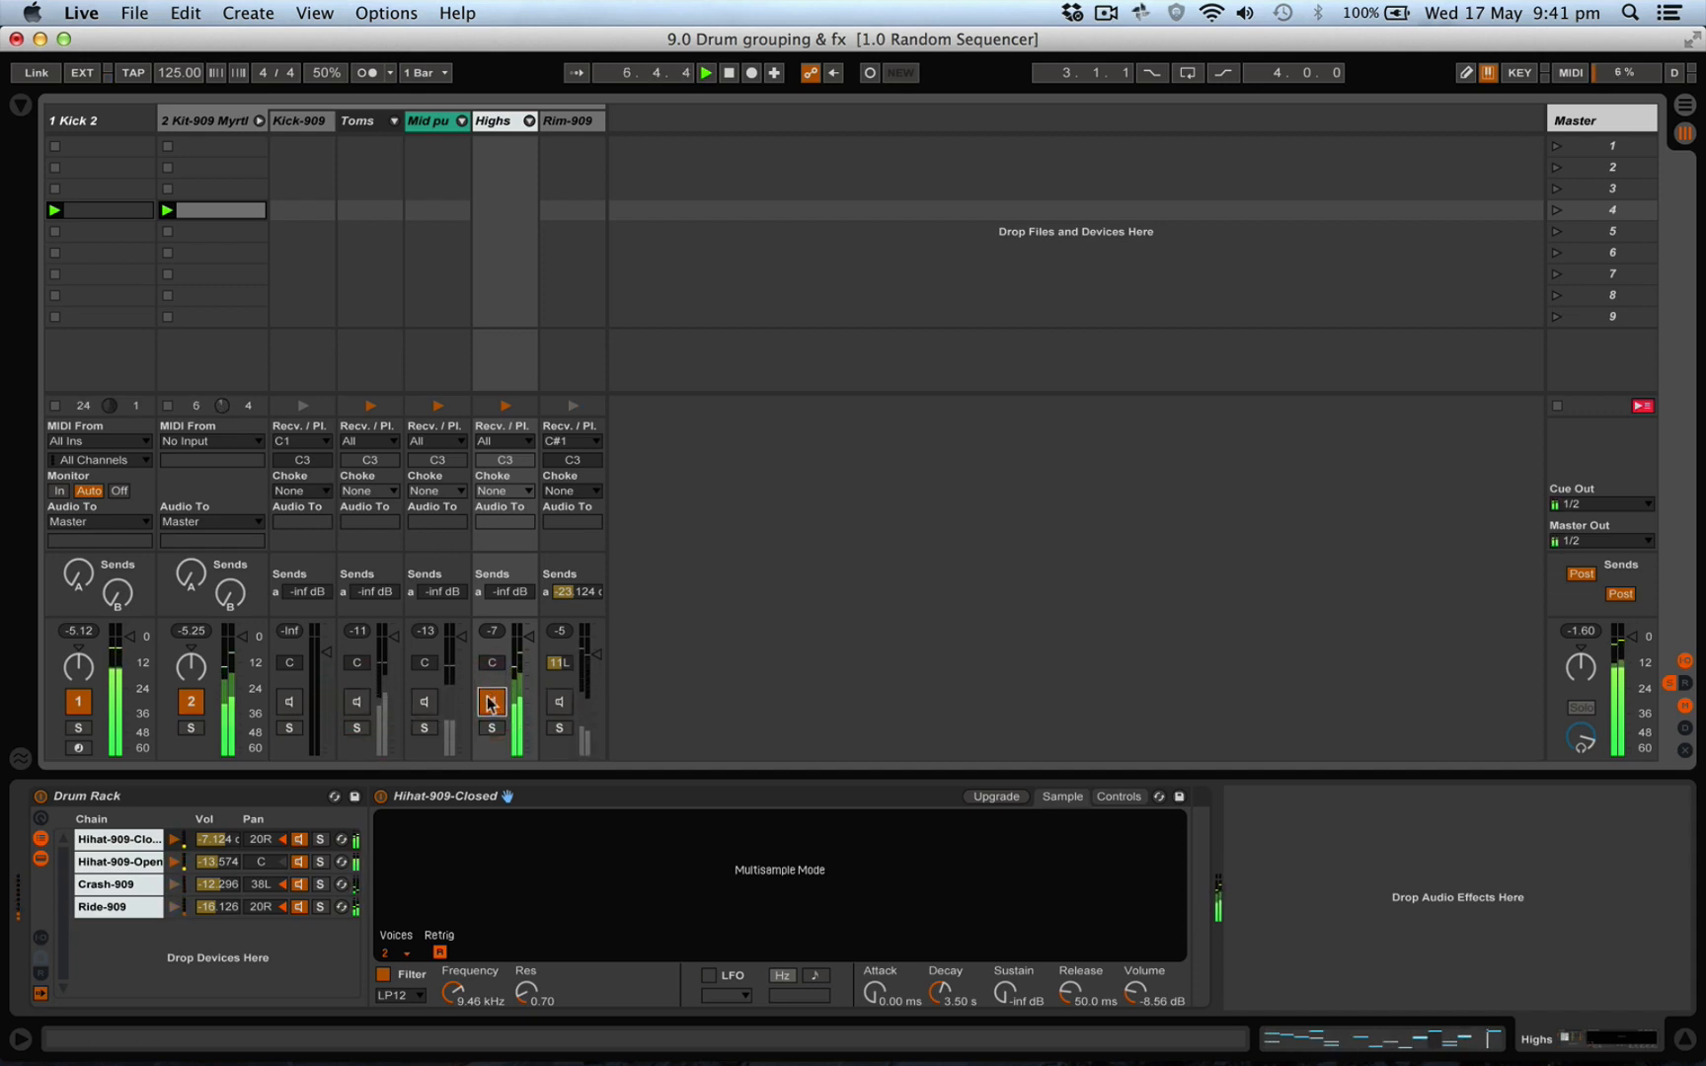
left_click(425, 702)
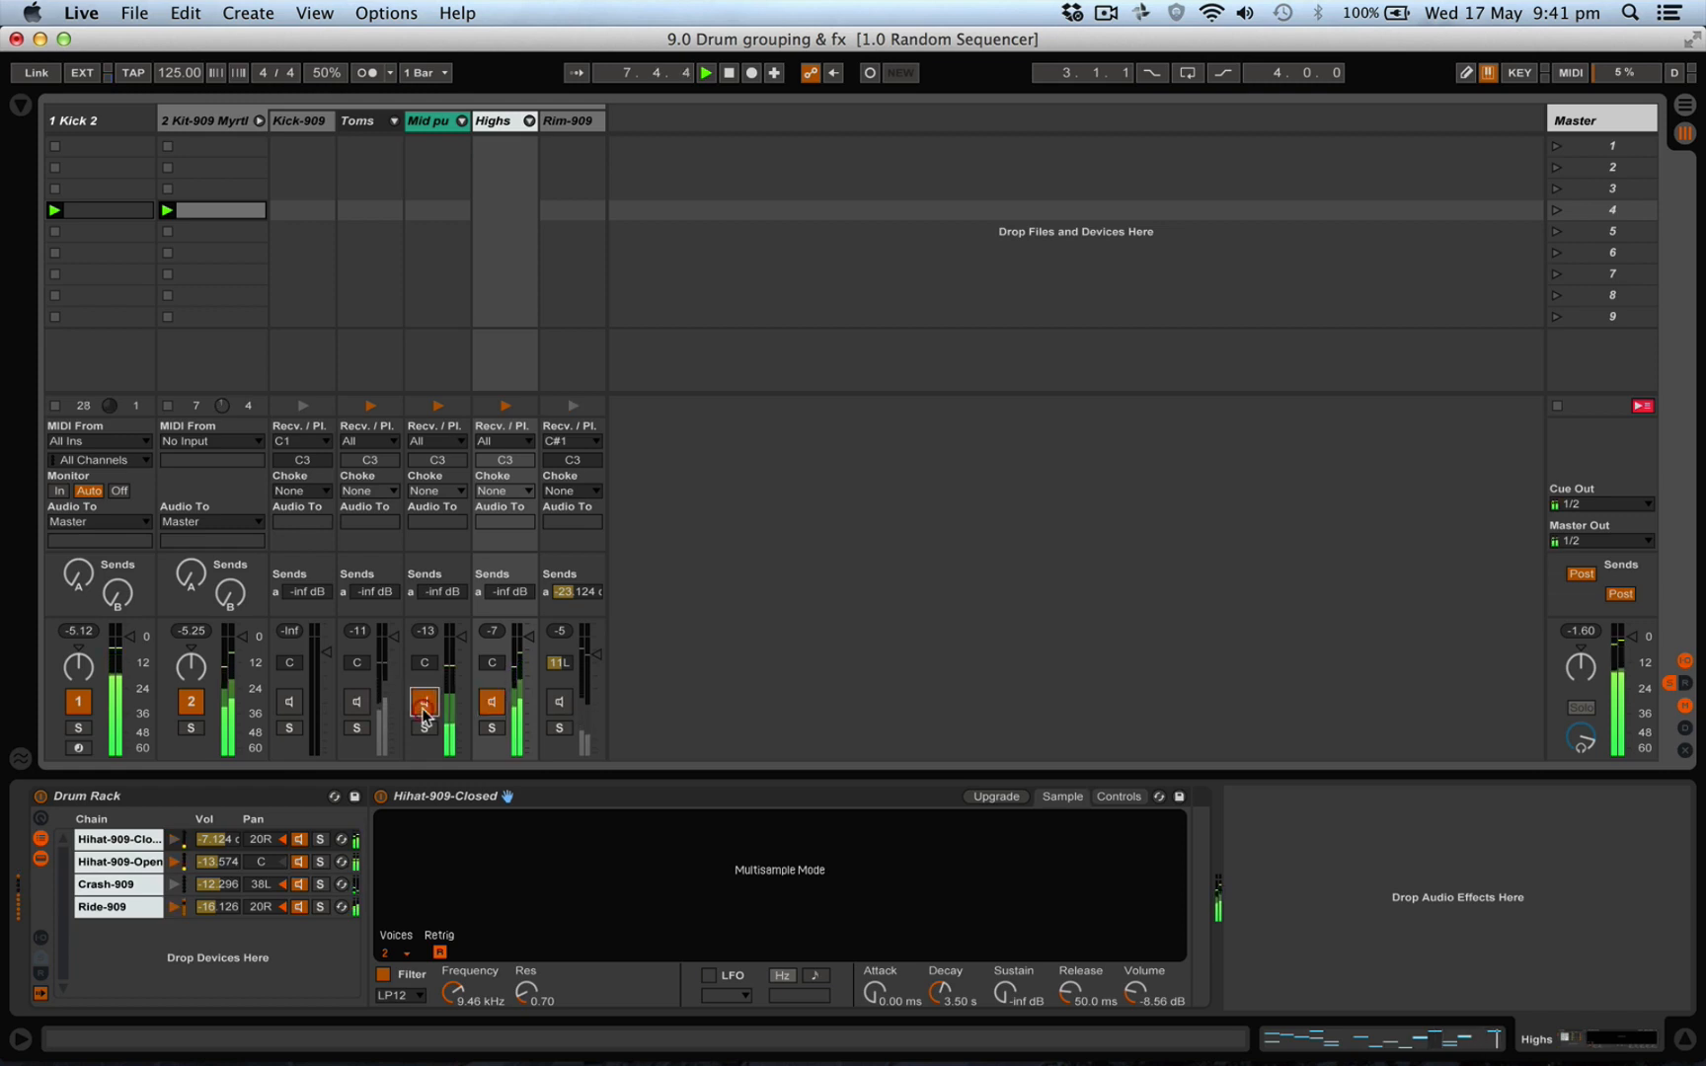
left_click(357, 701)
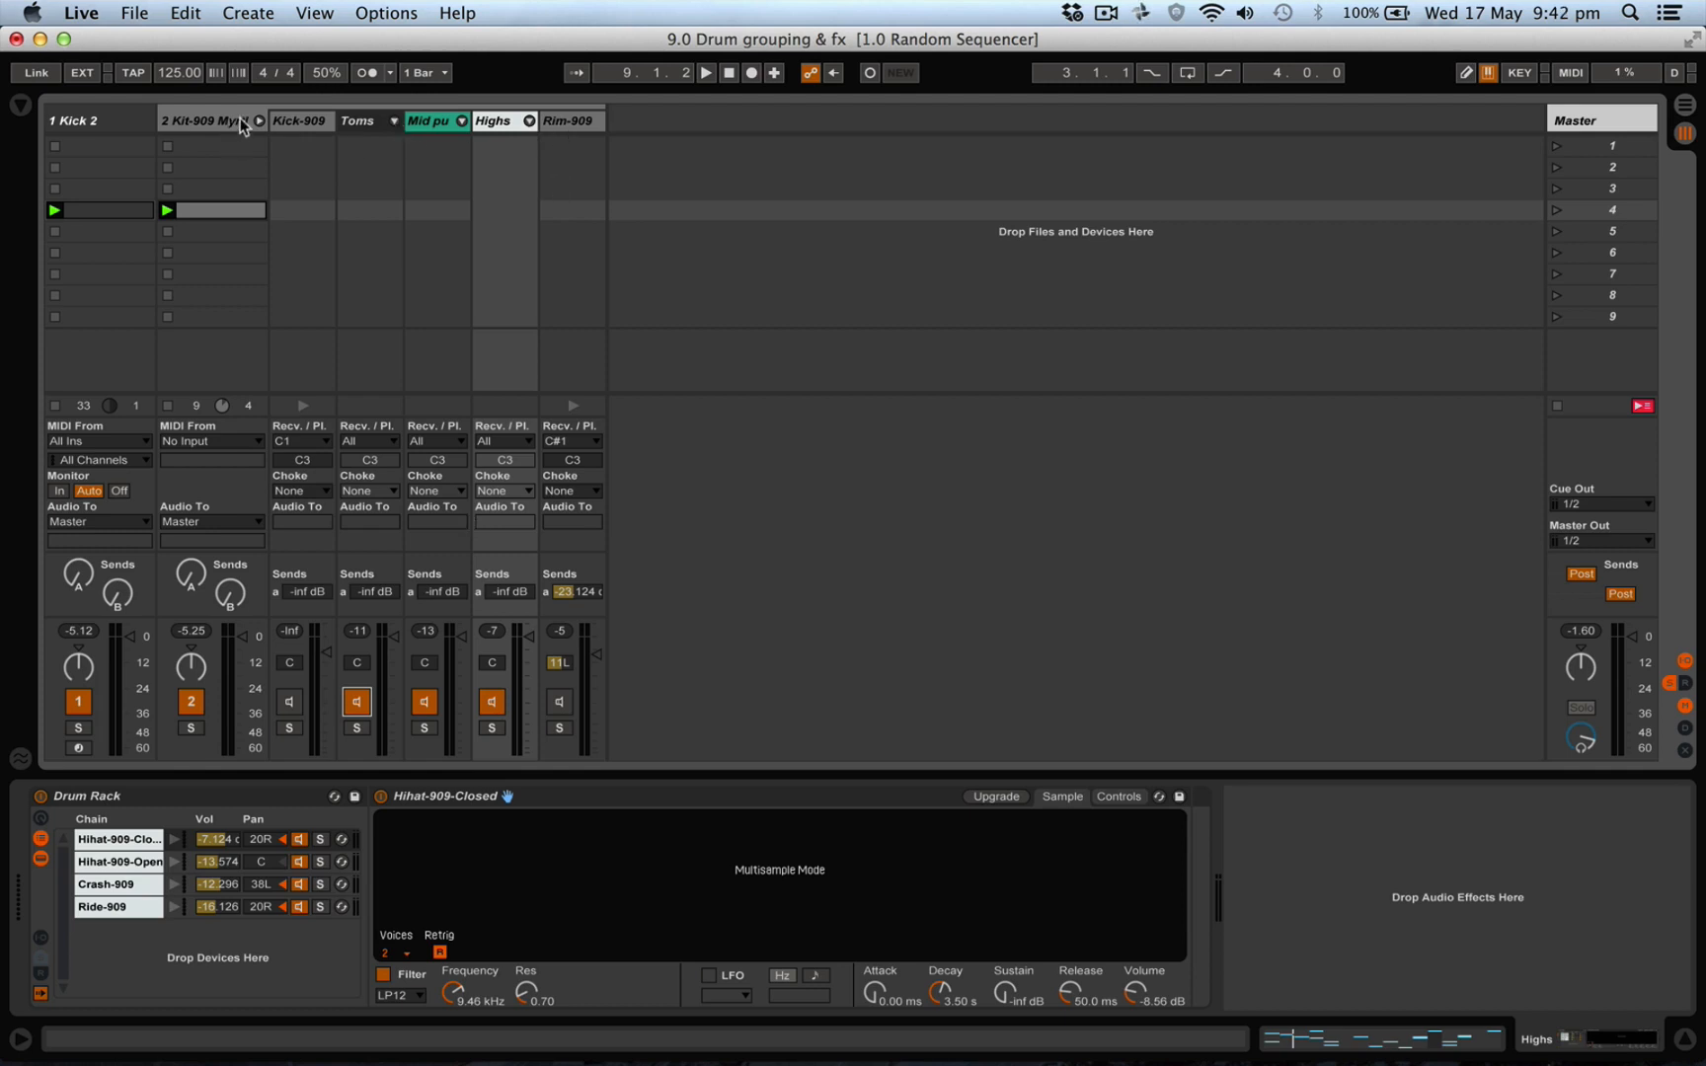
Unfold the Toms, Mid punch and Highs groups to show their chains in the mixer
left_click(394, 122)
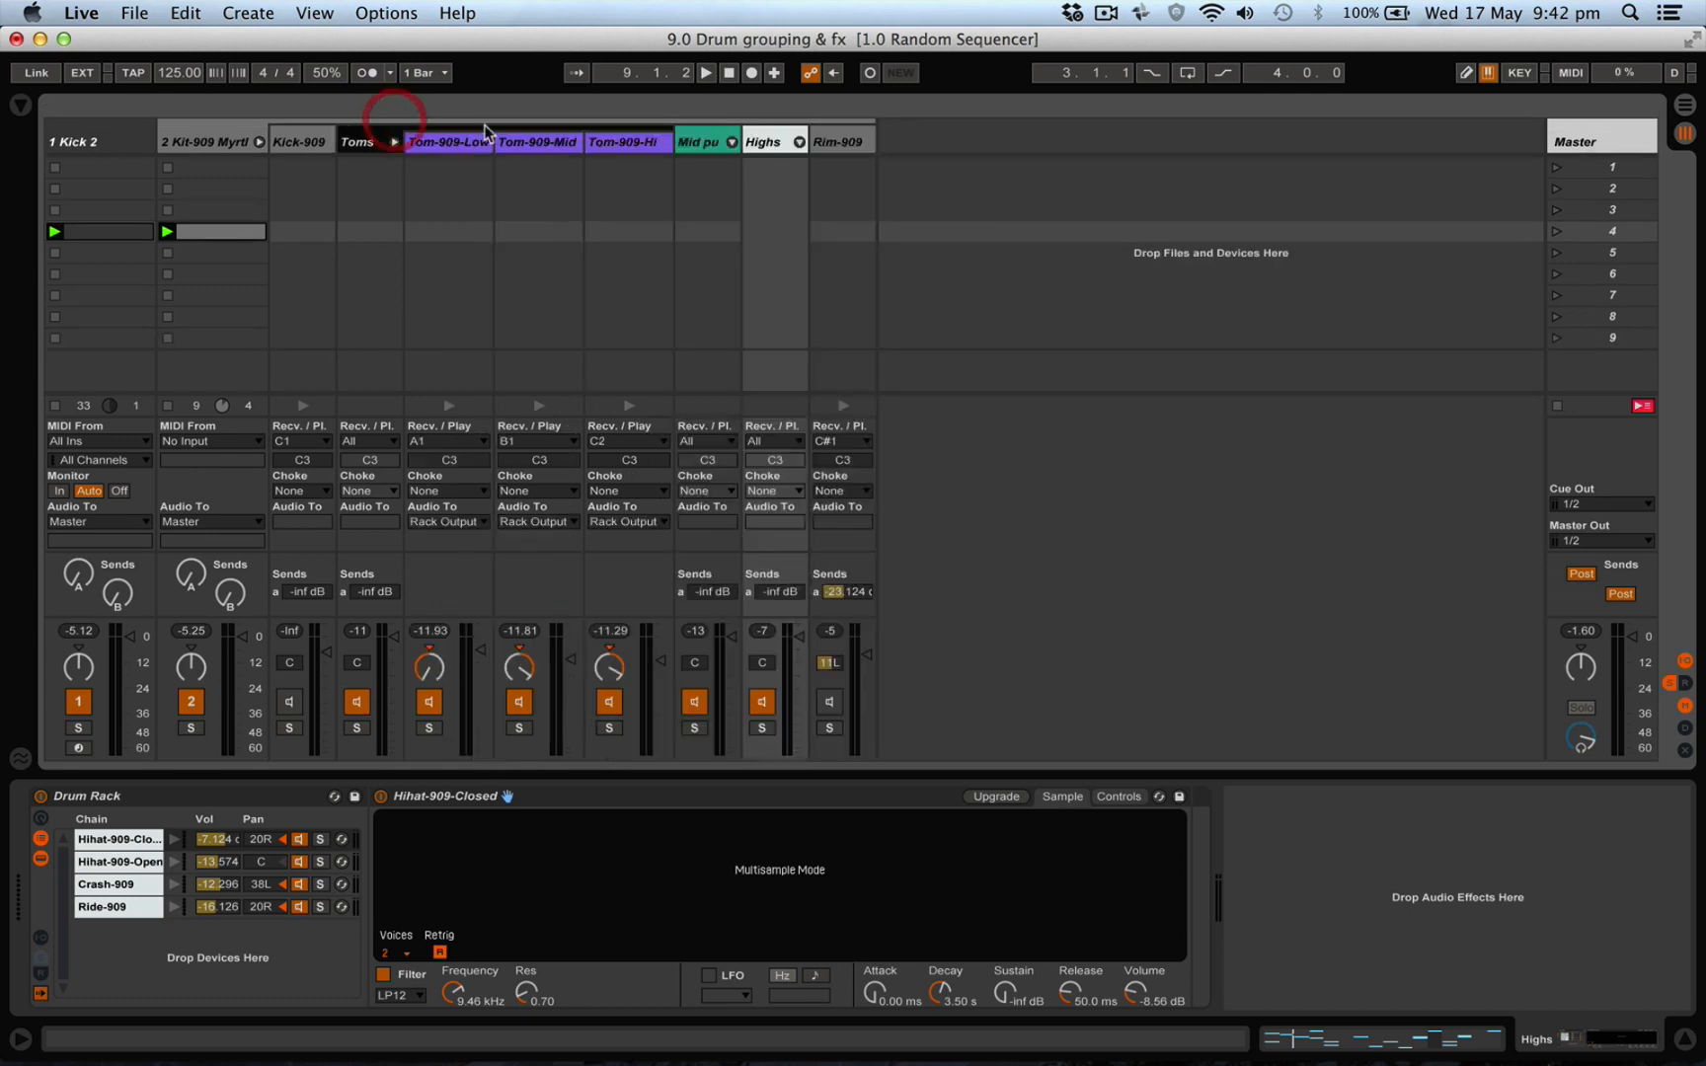
left_click(732, 141)
left_click(933, 142)
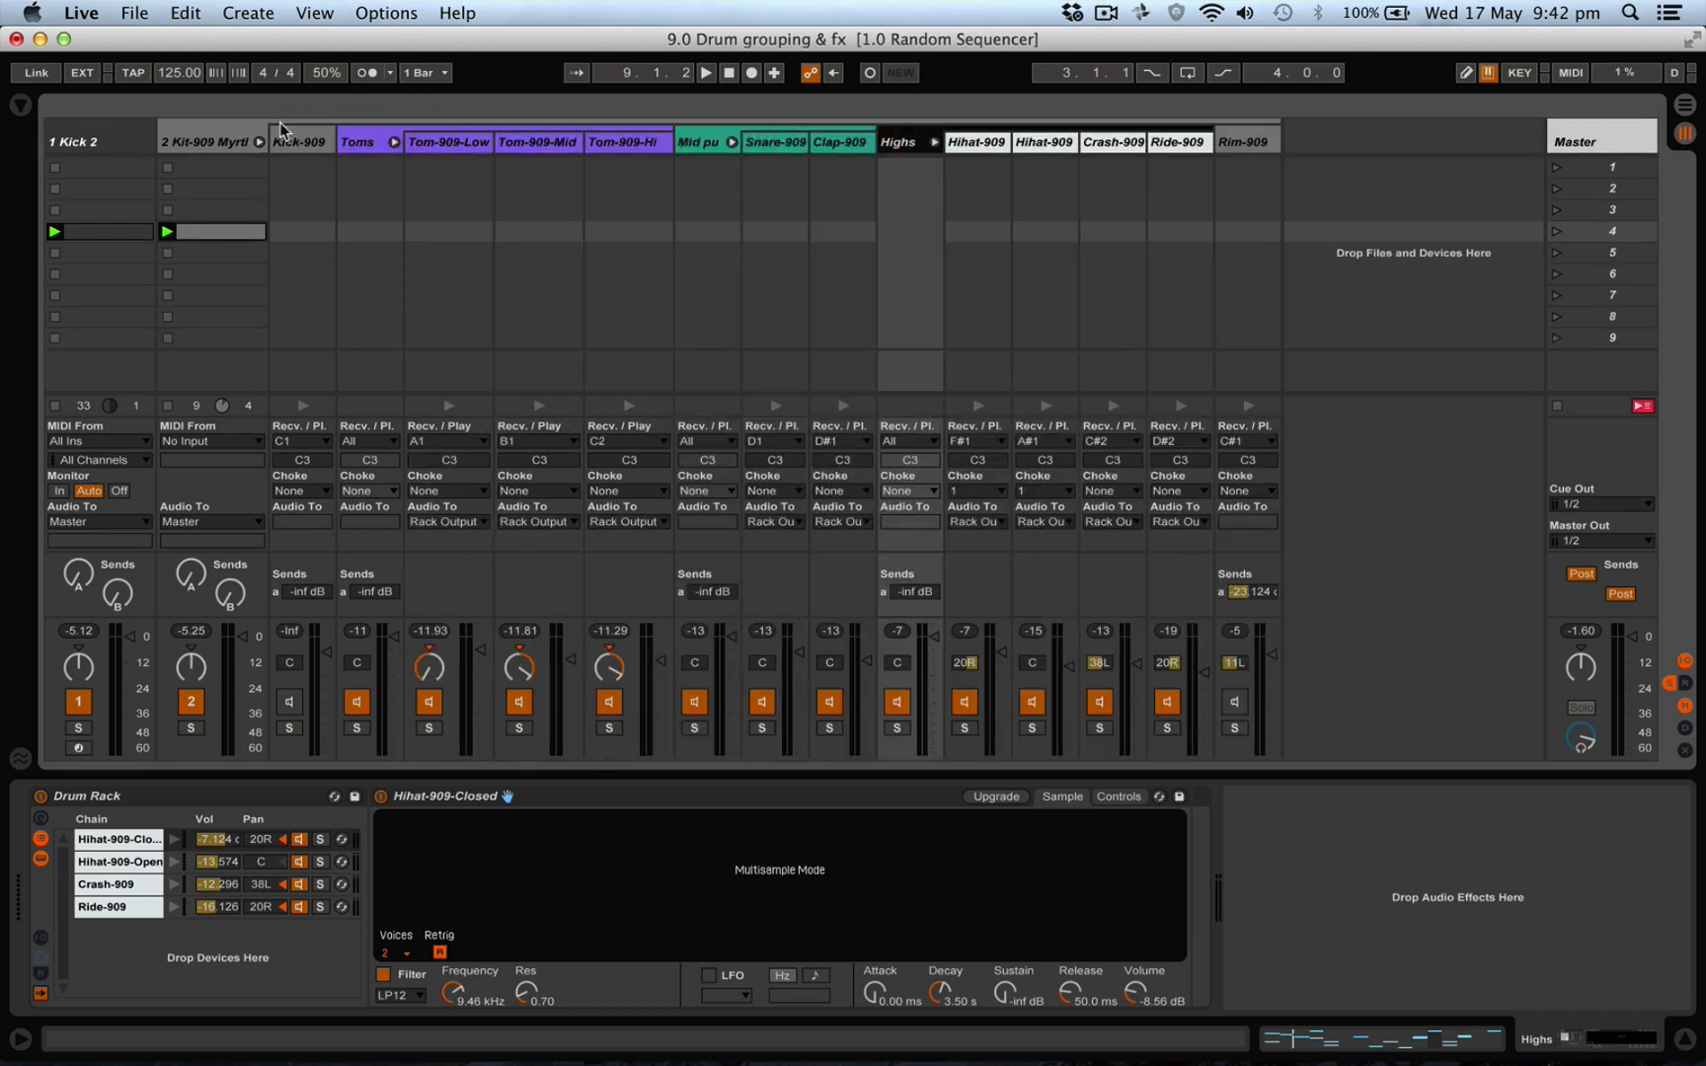
Show the return tracks and delete the set's A Reverb and B Delay returns
left_click(1686, 683)
scroll(1157, 242, "right", 2)
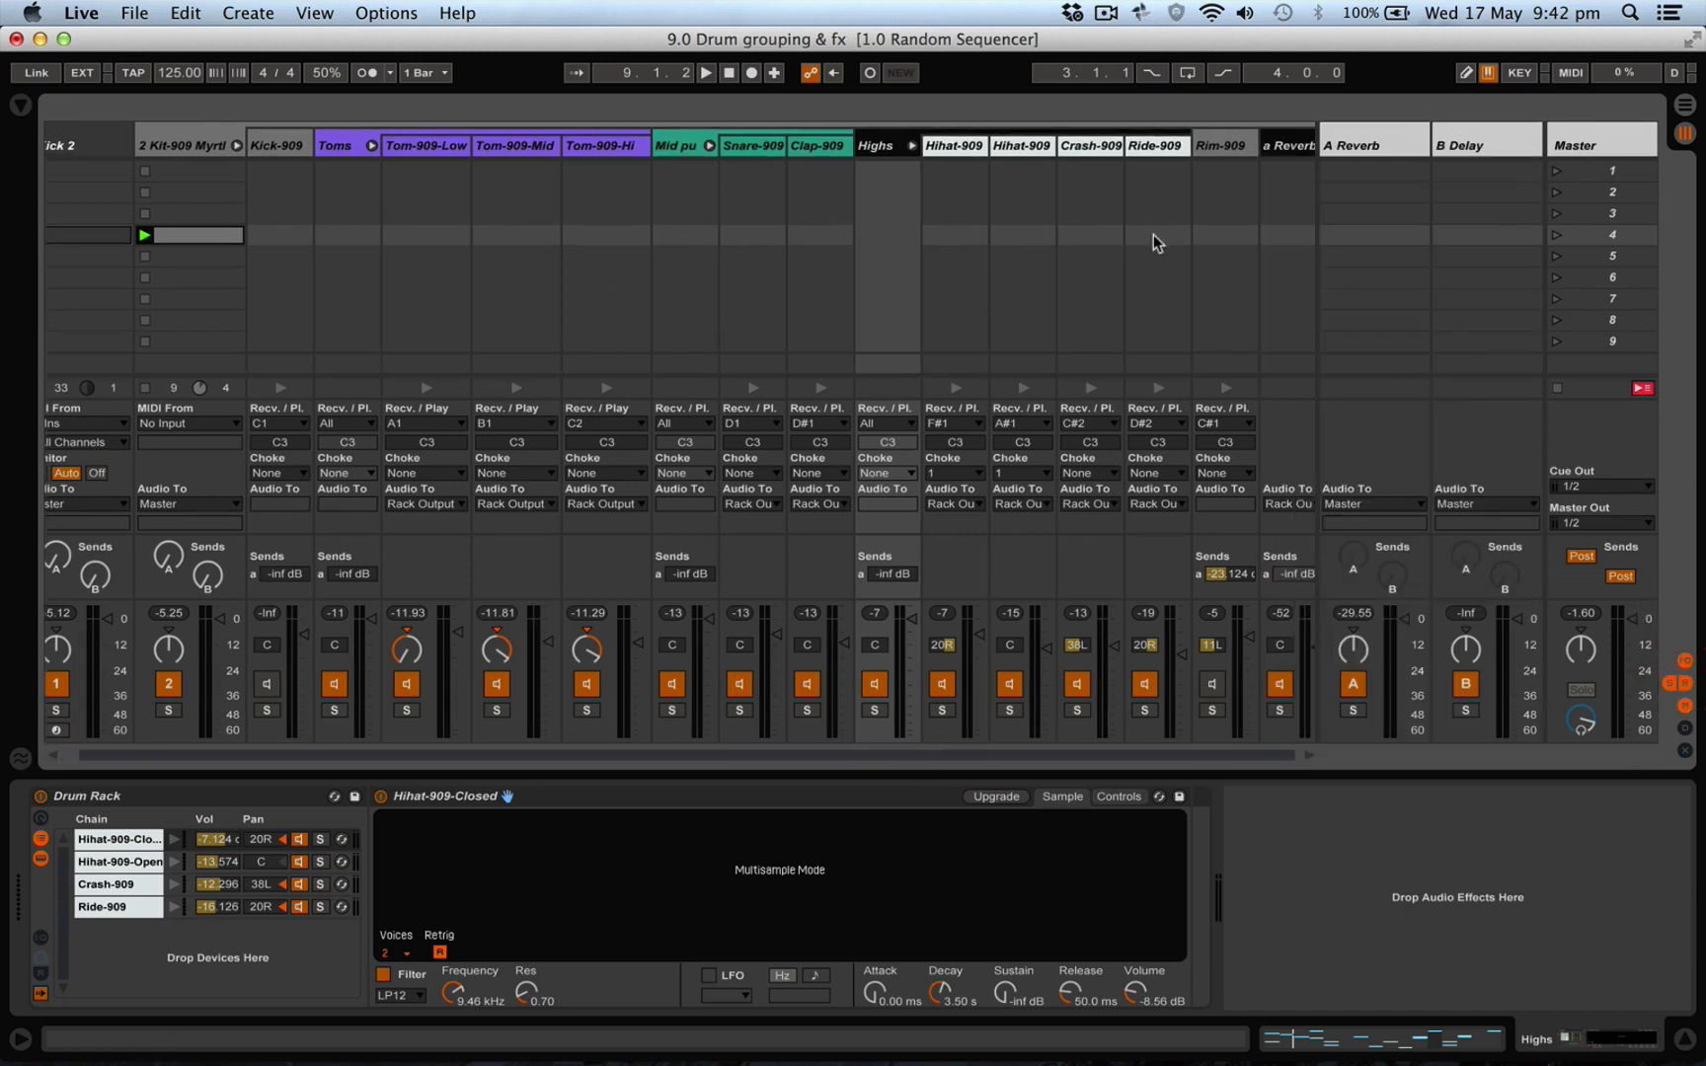
left_click(1375, 145)
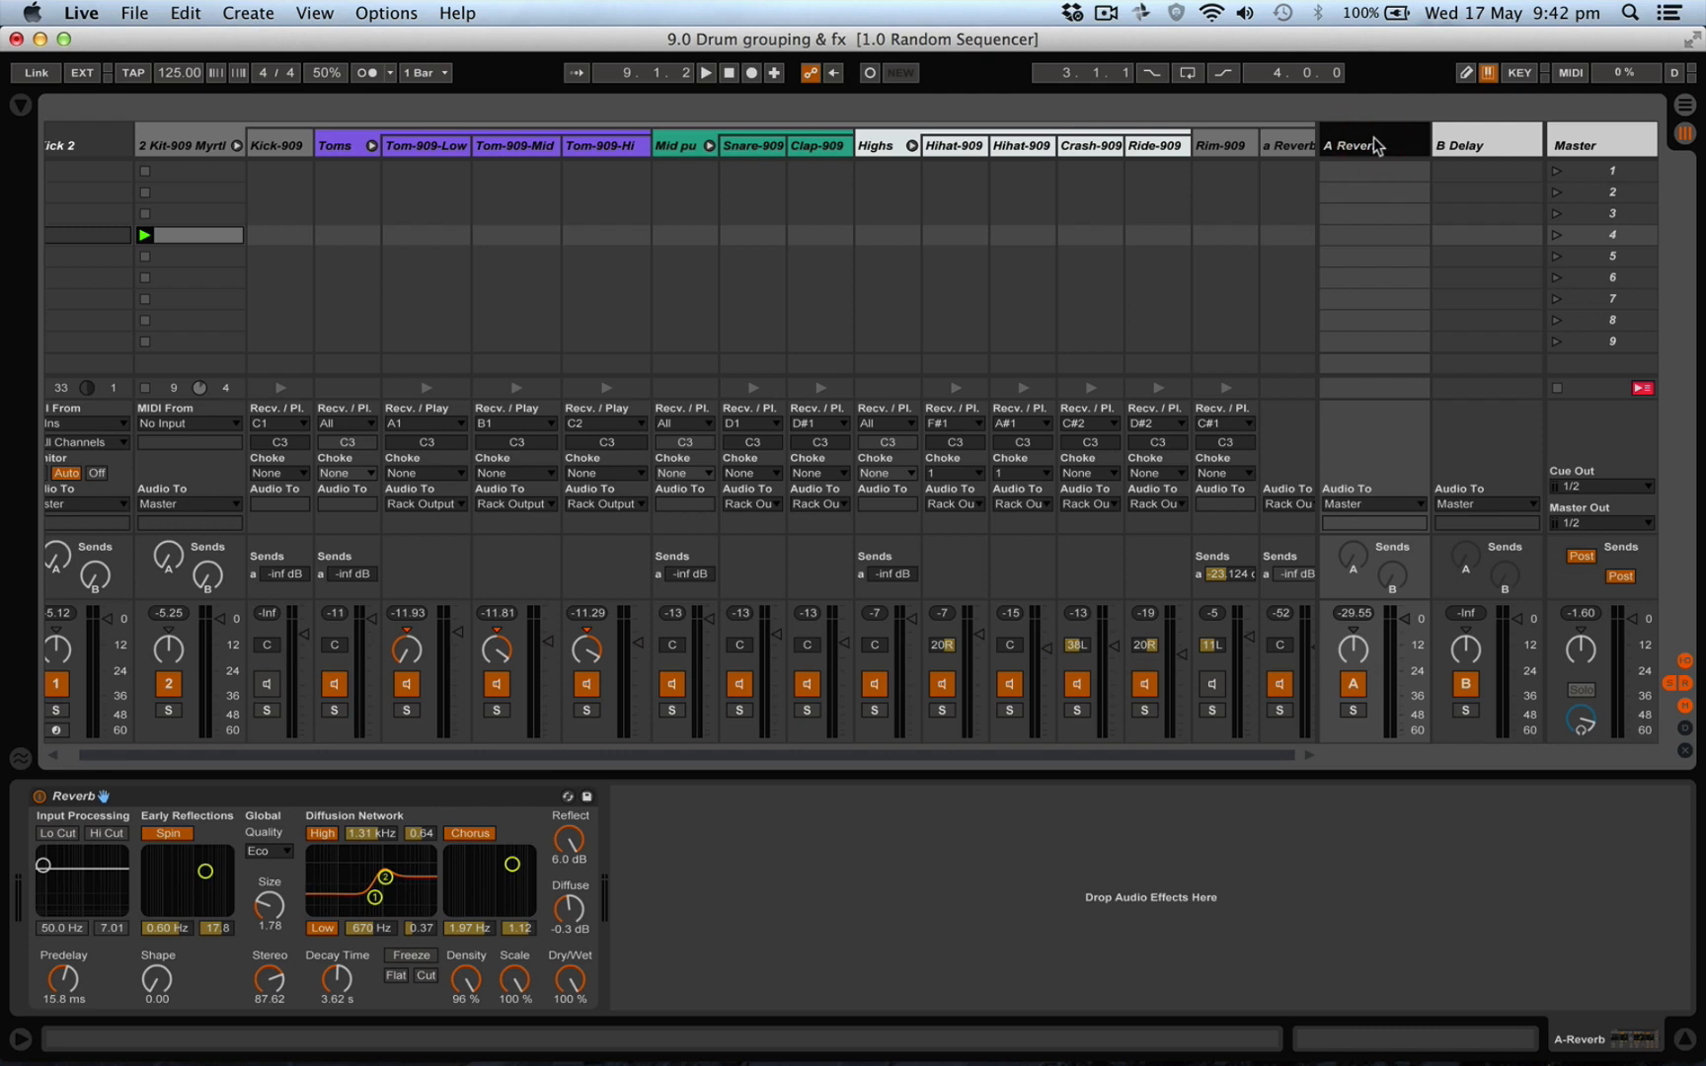
key("Delete")
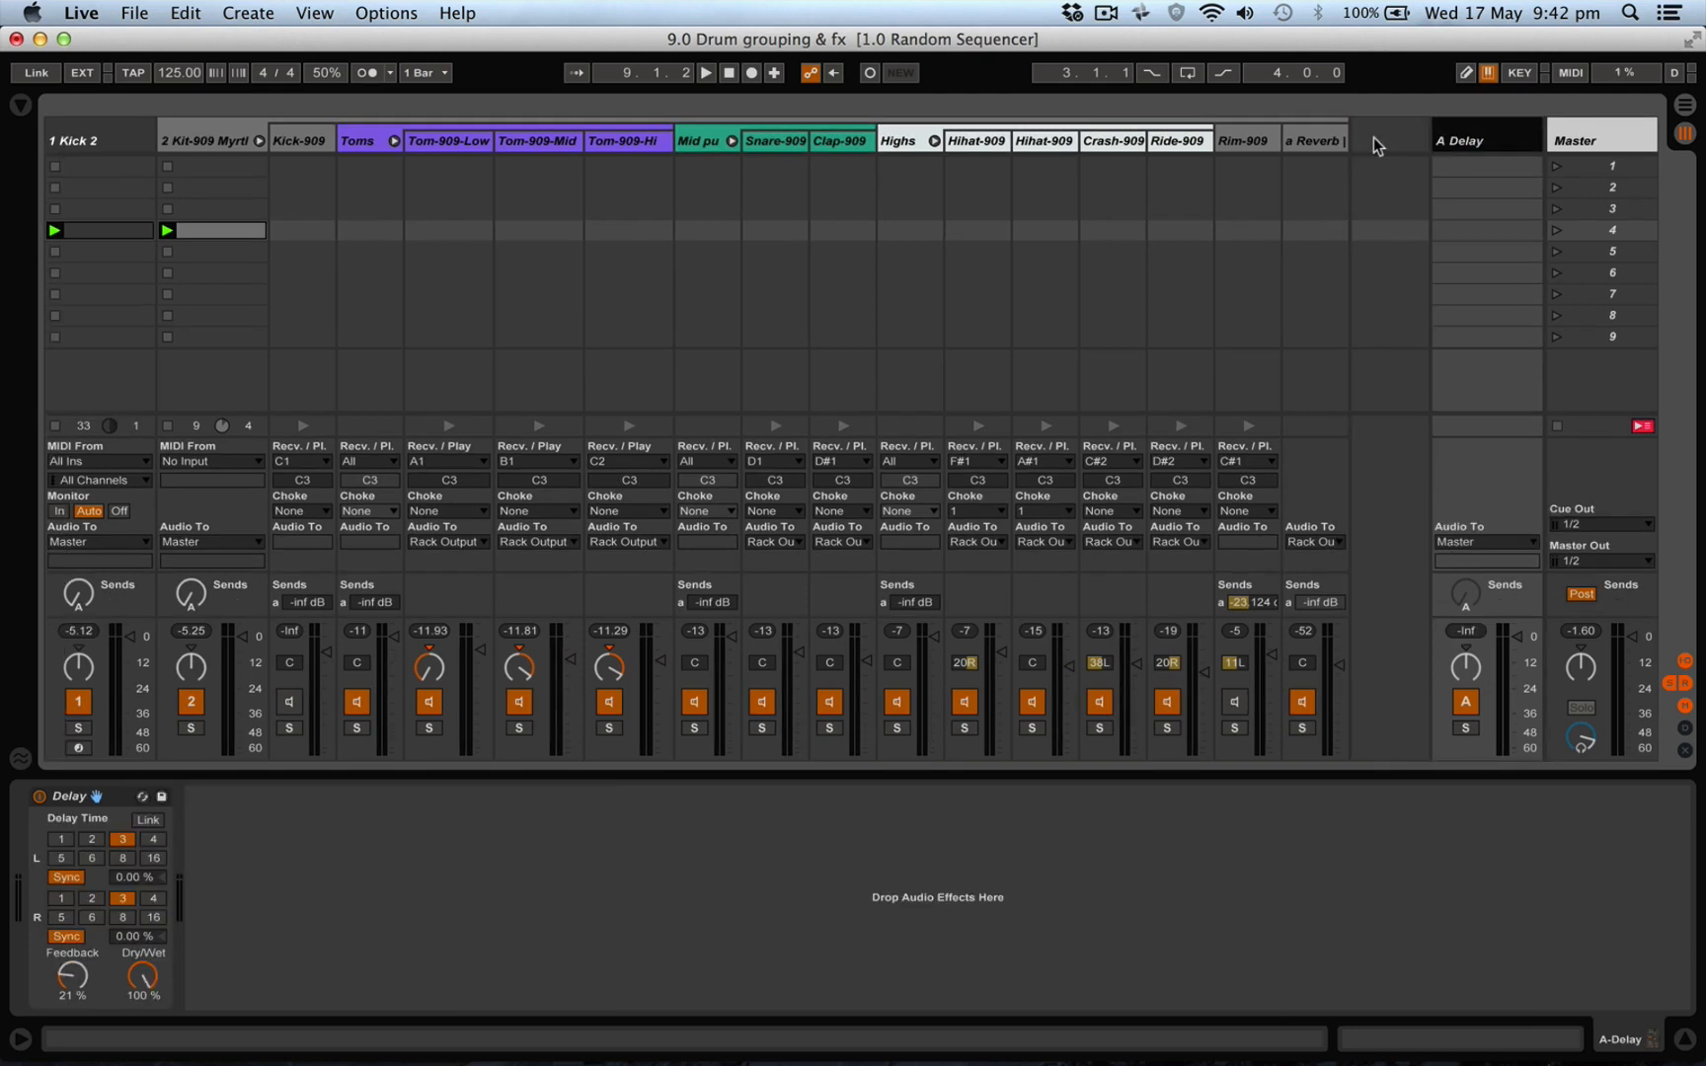
key("Delete")
Colour the drum rack's Reverb return chain magenta and duplicate it twice
left_click(1315, 143)
right_click(1315, 145)
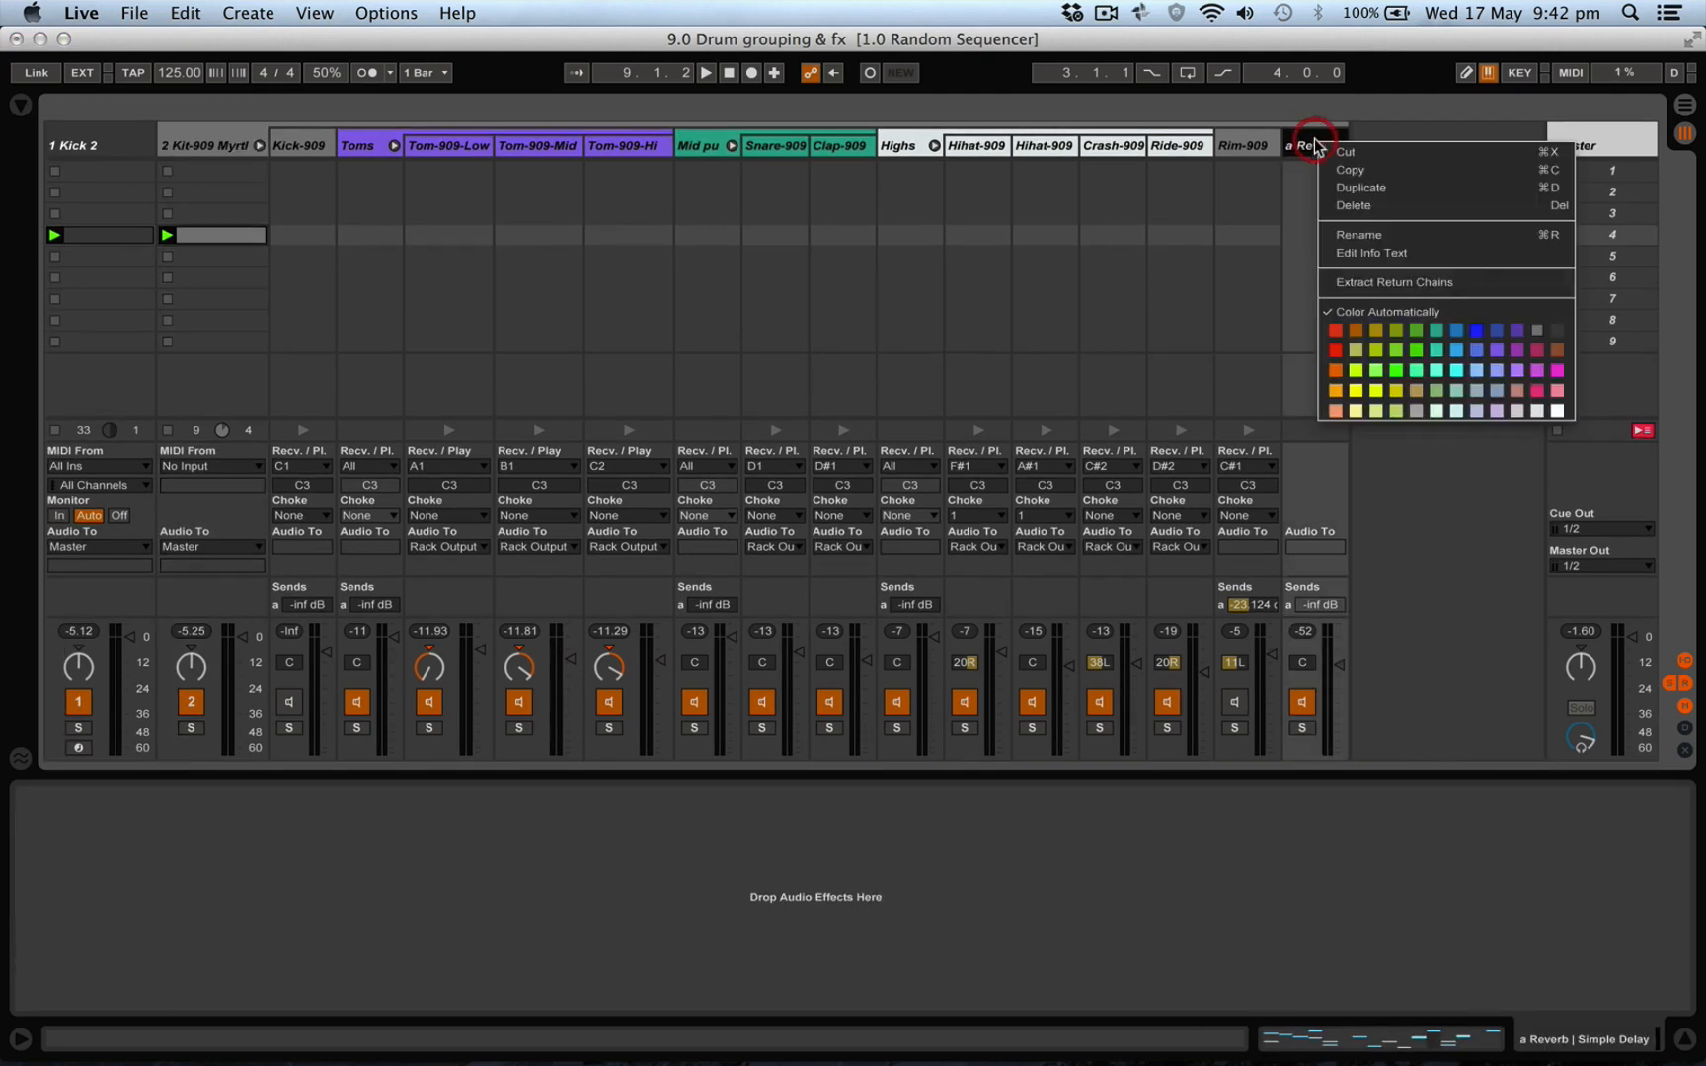
left_click(1558, 371)
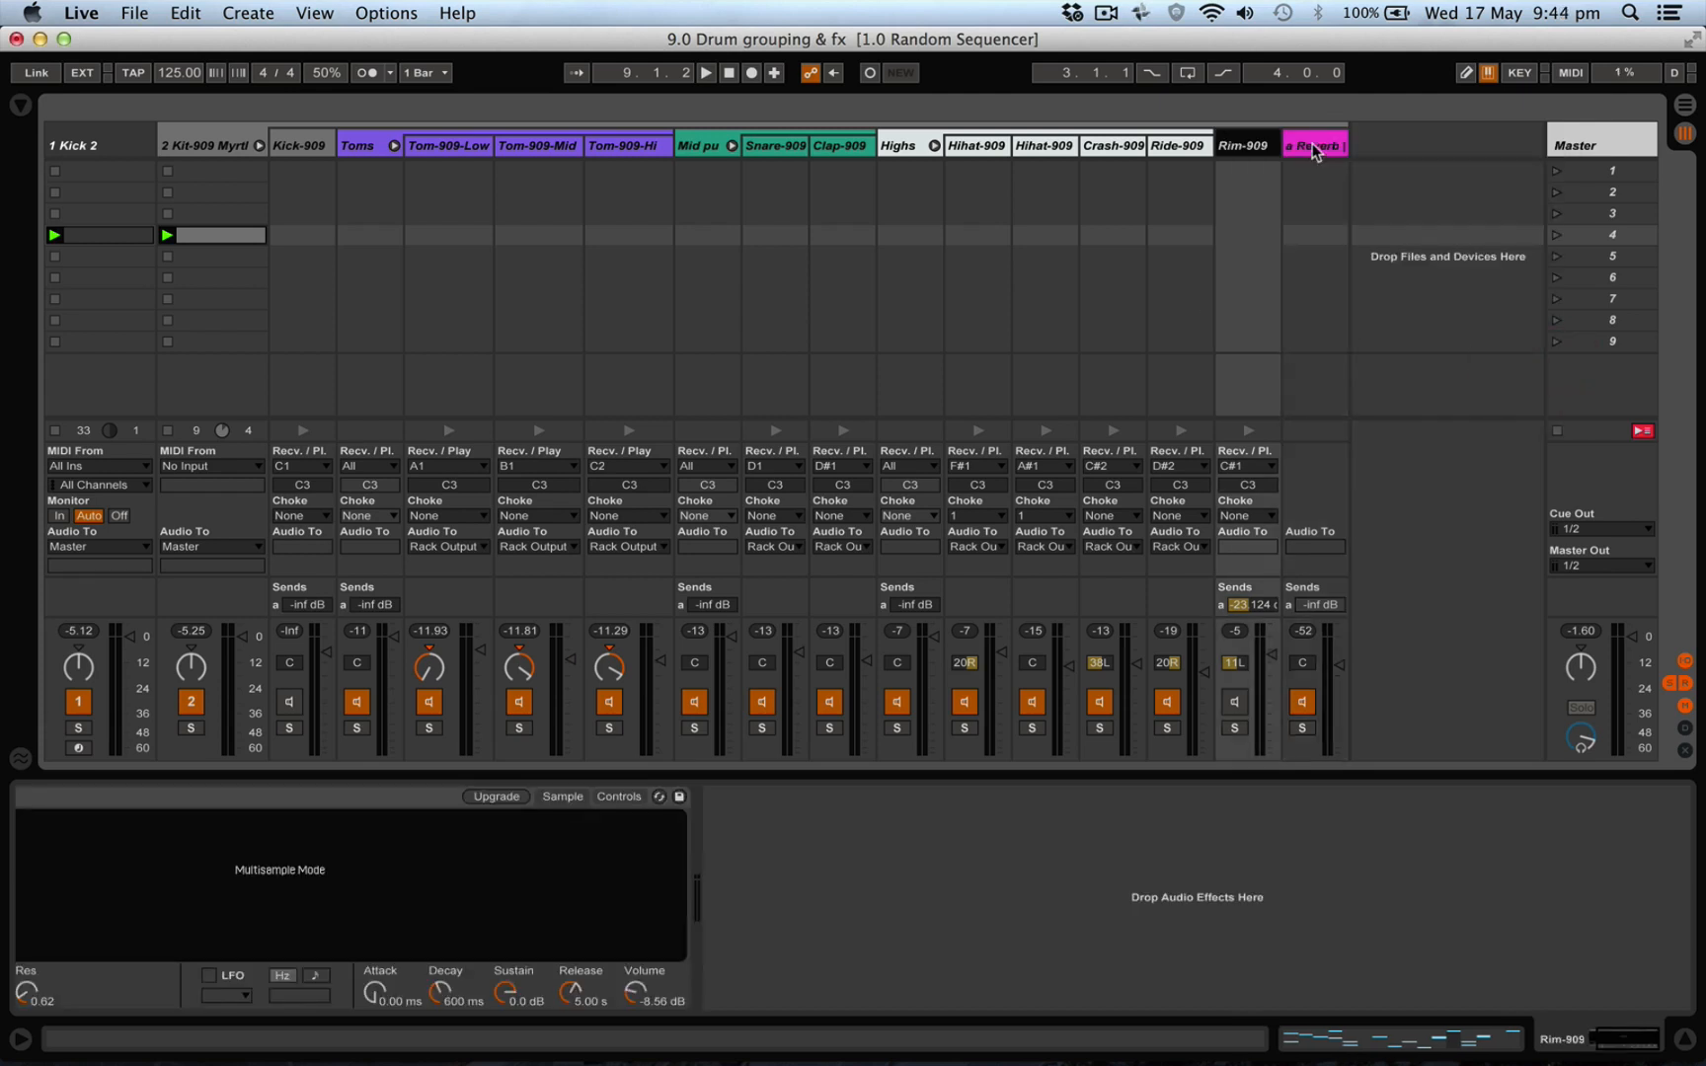
left_click(1314, 146)
left_click(1315, 148)
key("super+d")
key("super+d")
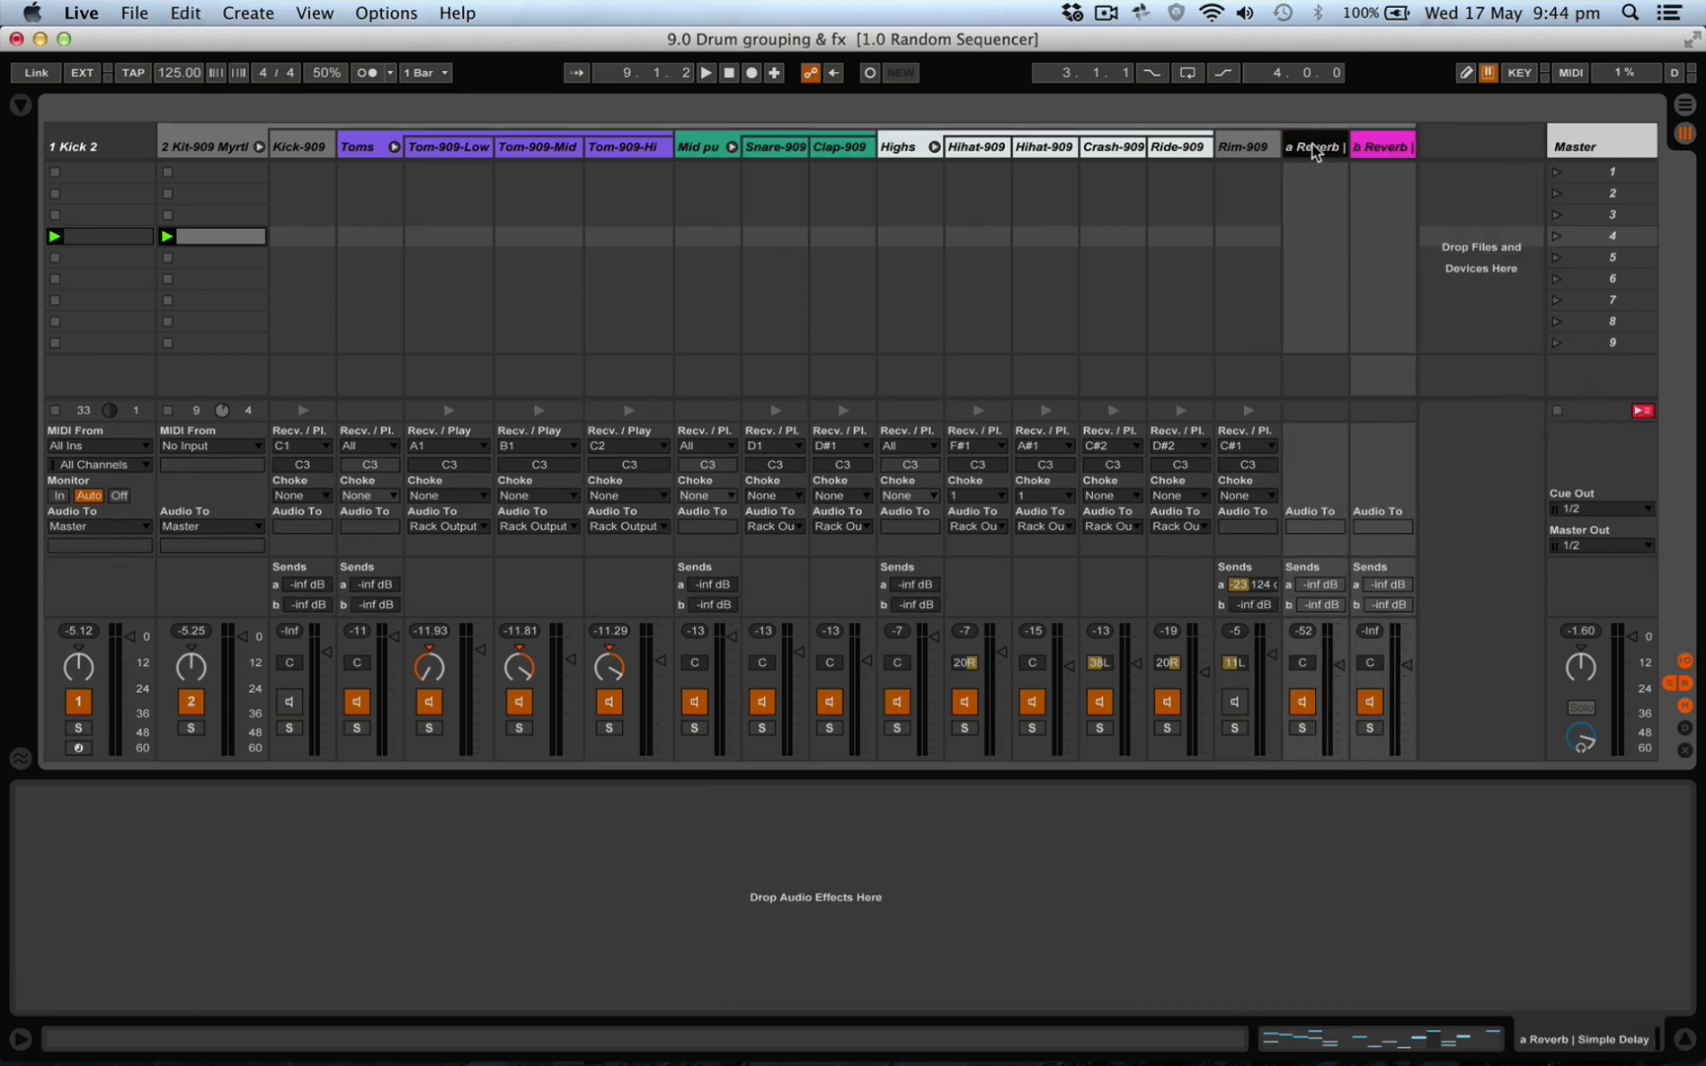
Colour the rack's second return chain salmon pink and the third one dark crimson
right_click(1396, 132)
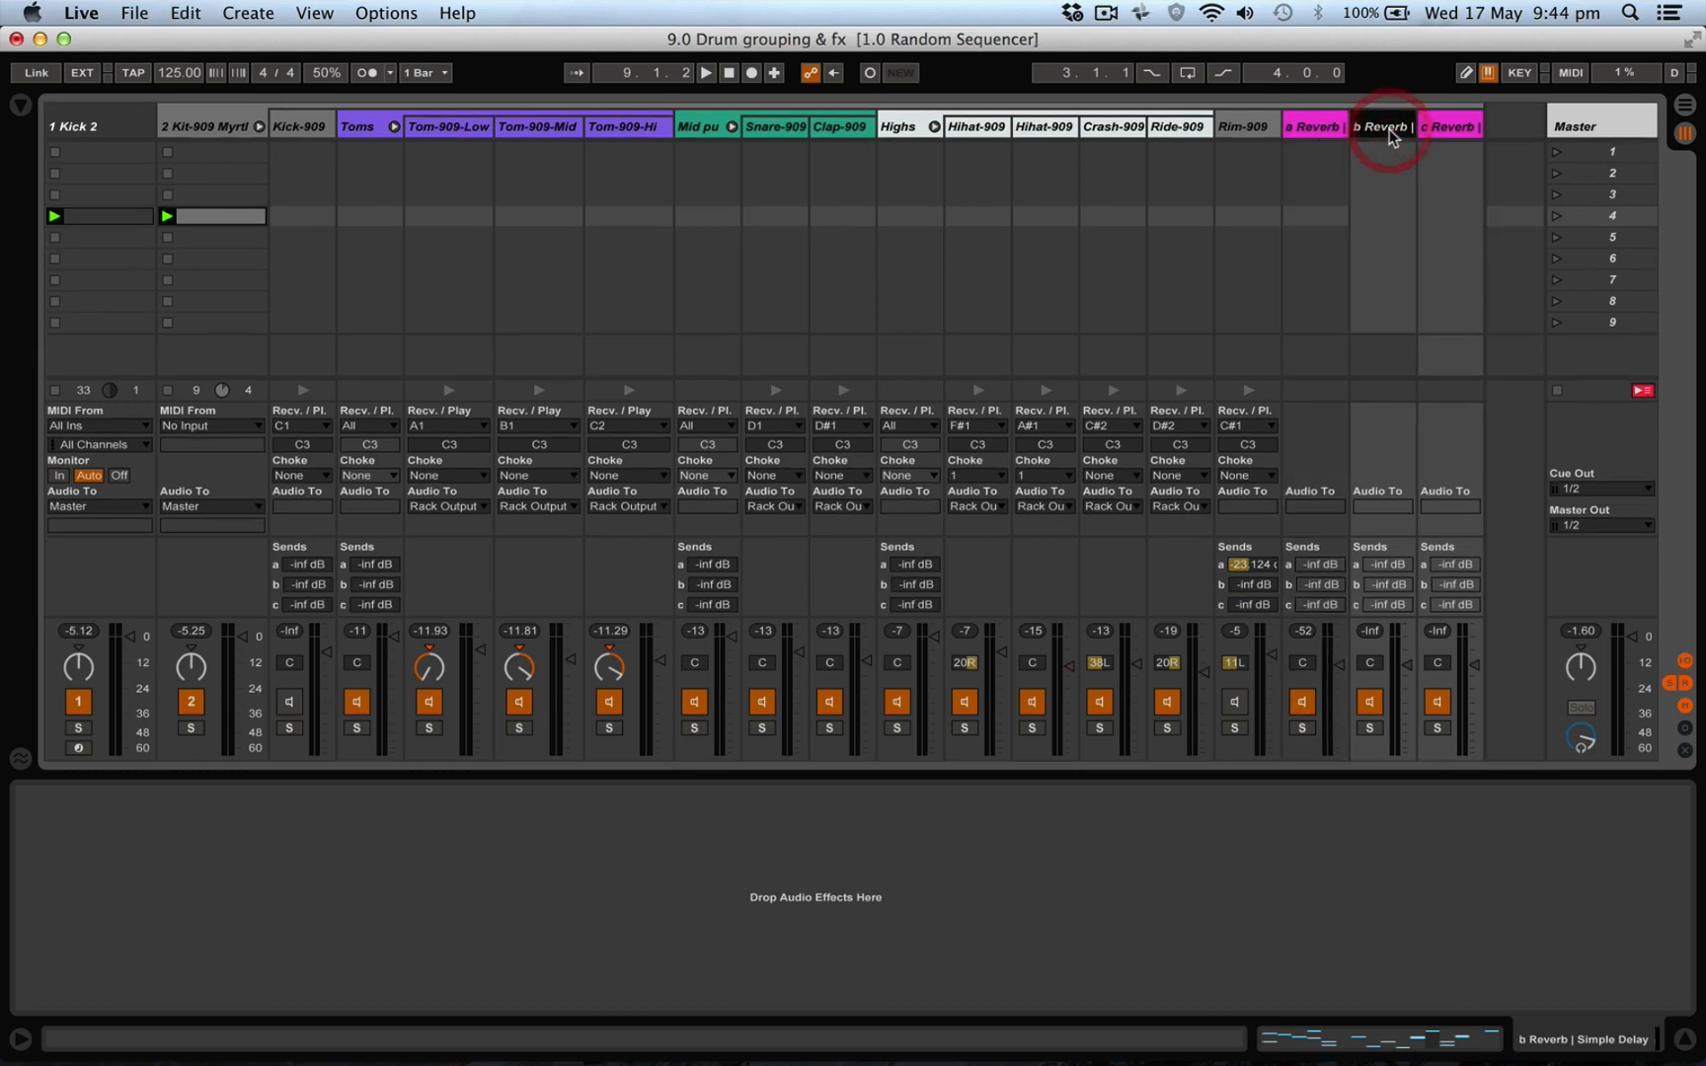
left_click(1631, 382)
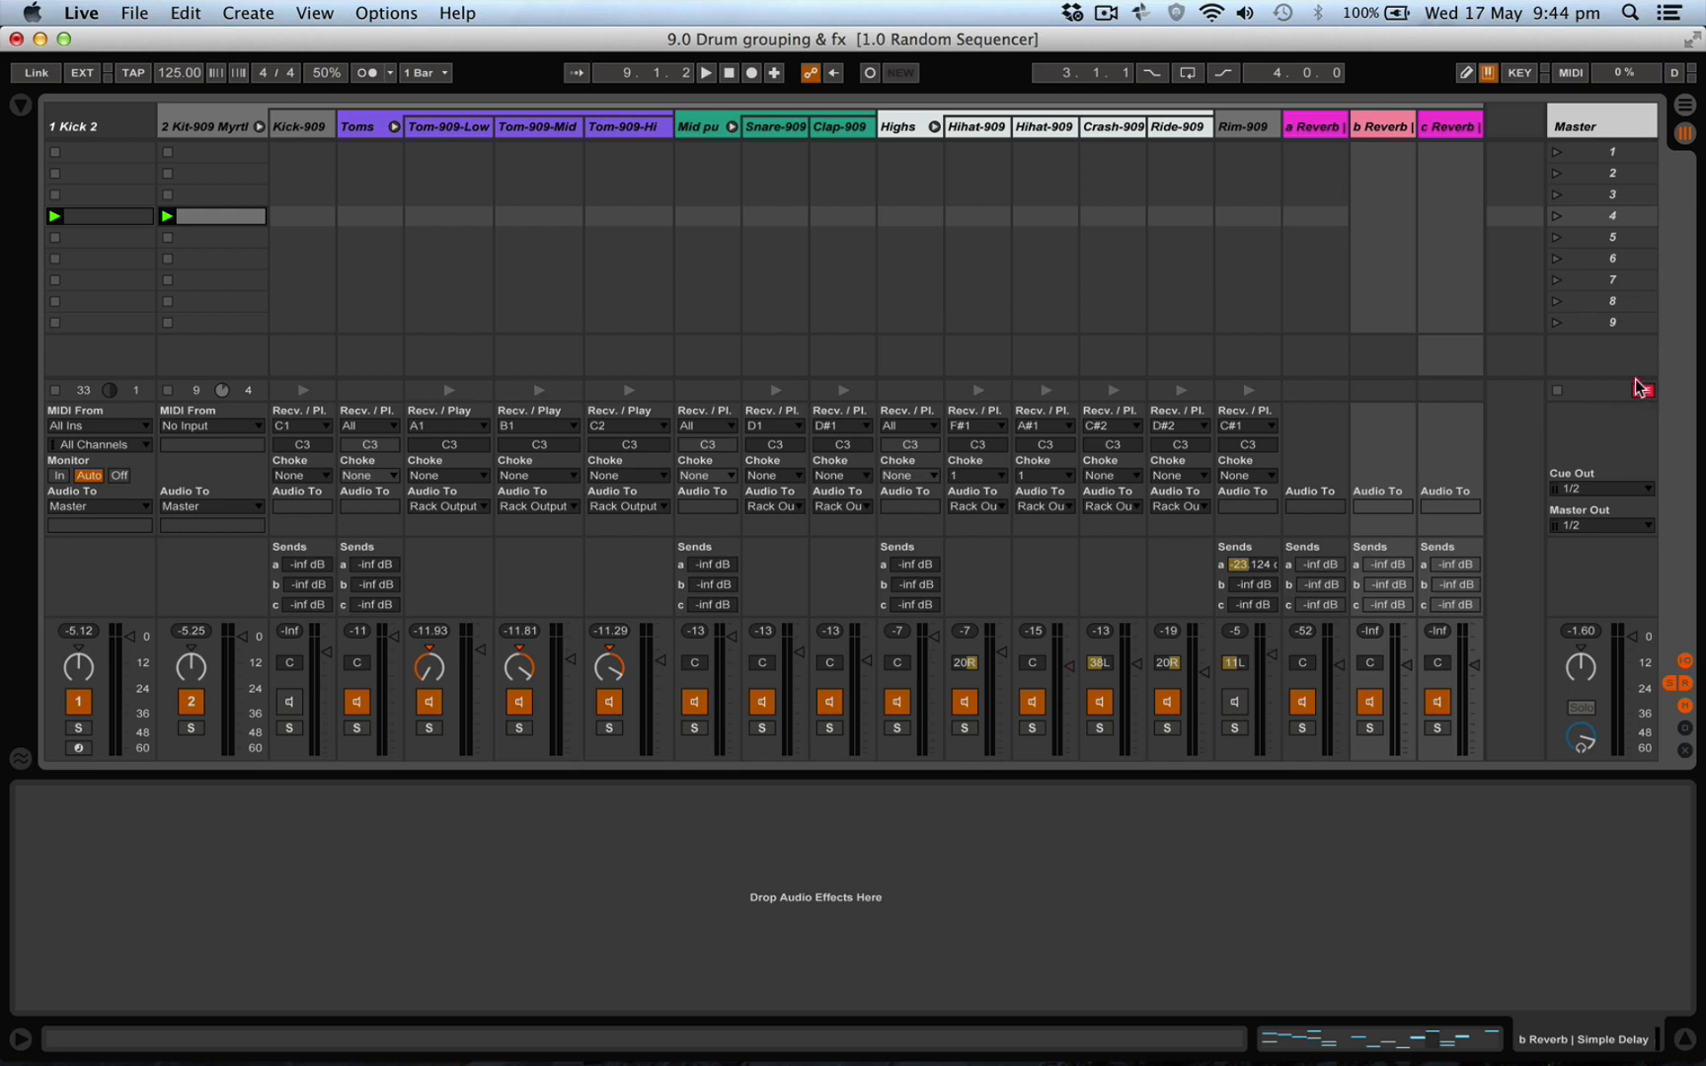
right_click(1443, 134)
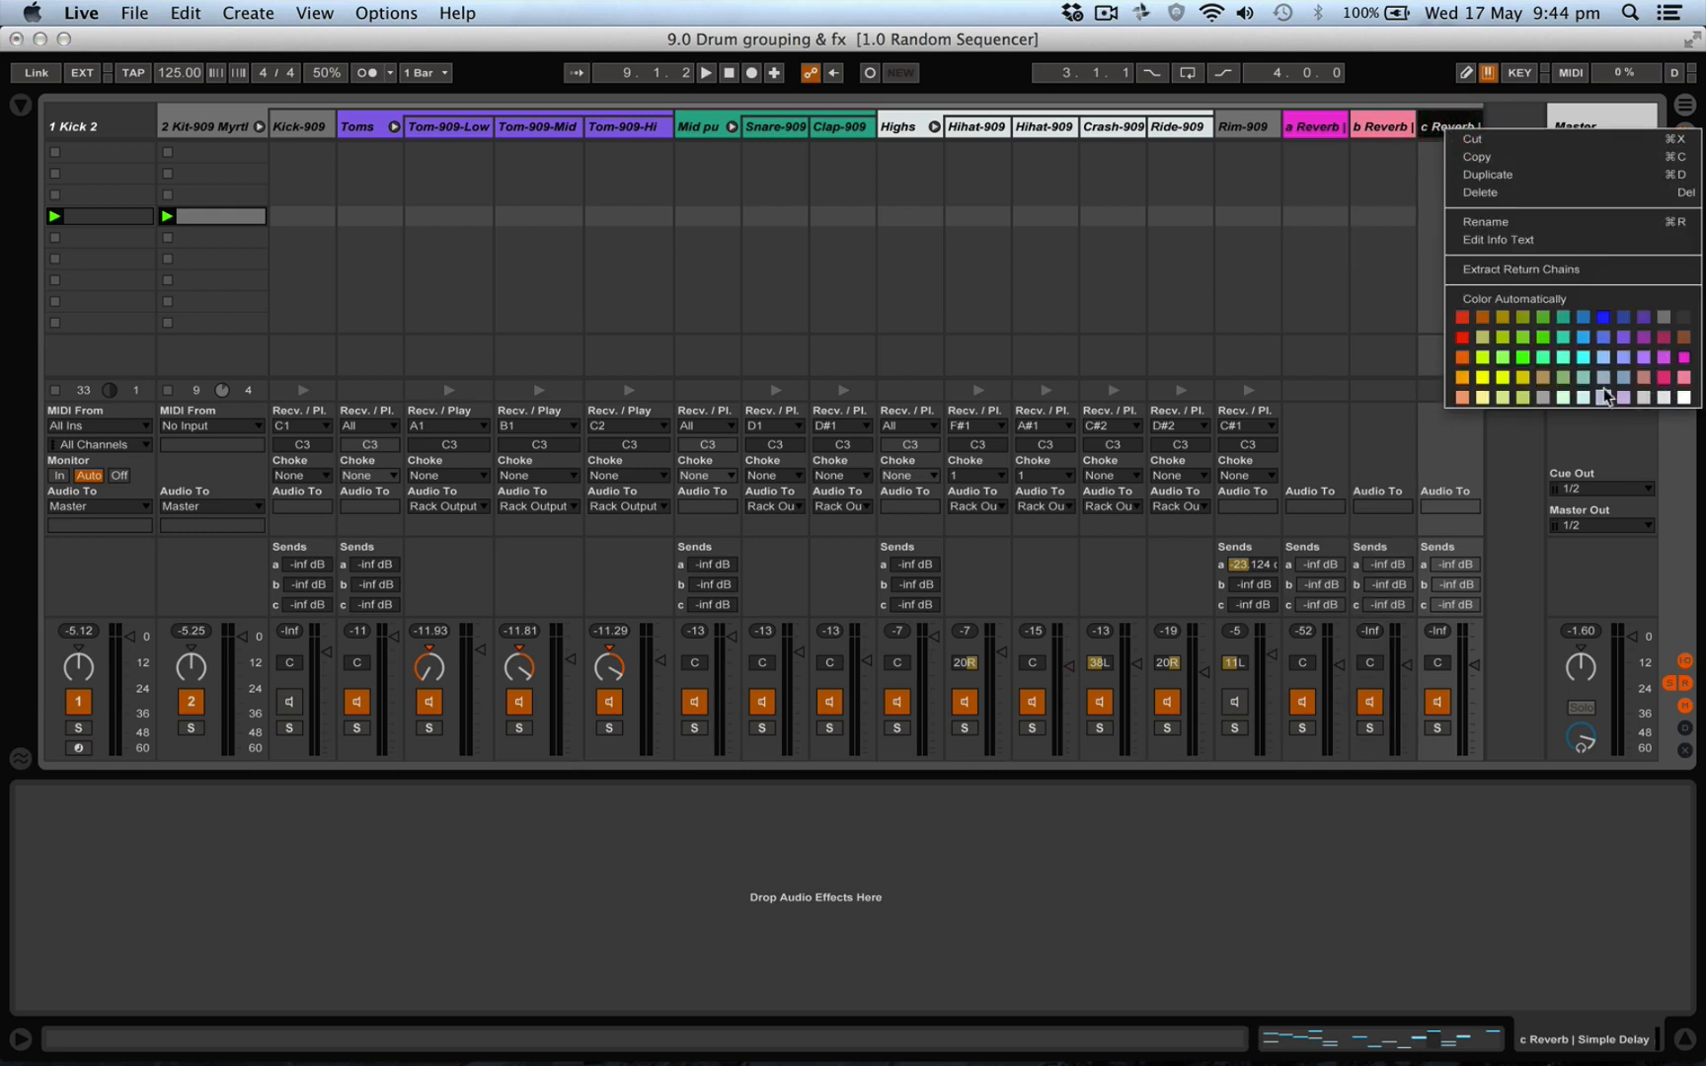
left_click(1664, 338)
left_click(1309, 130)
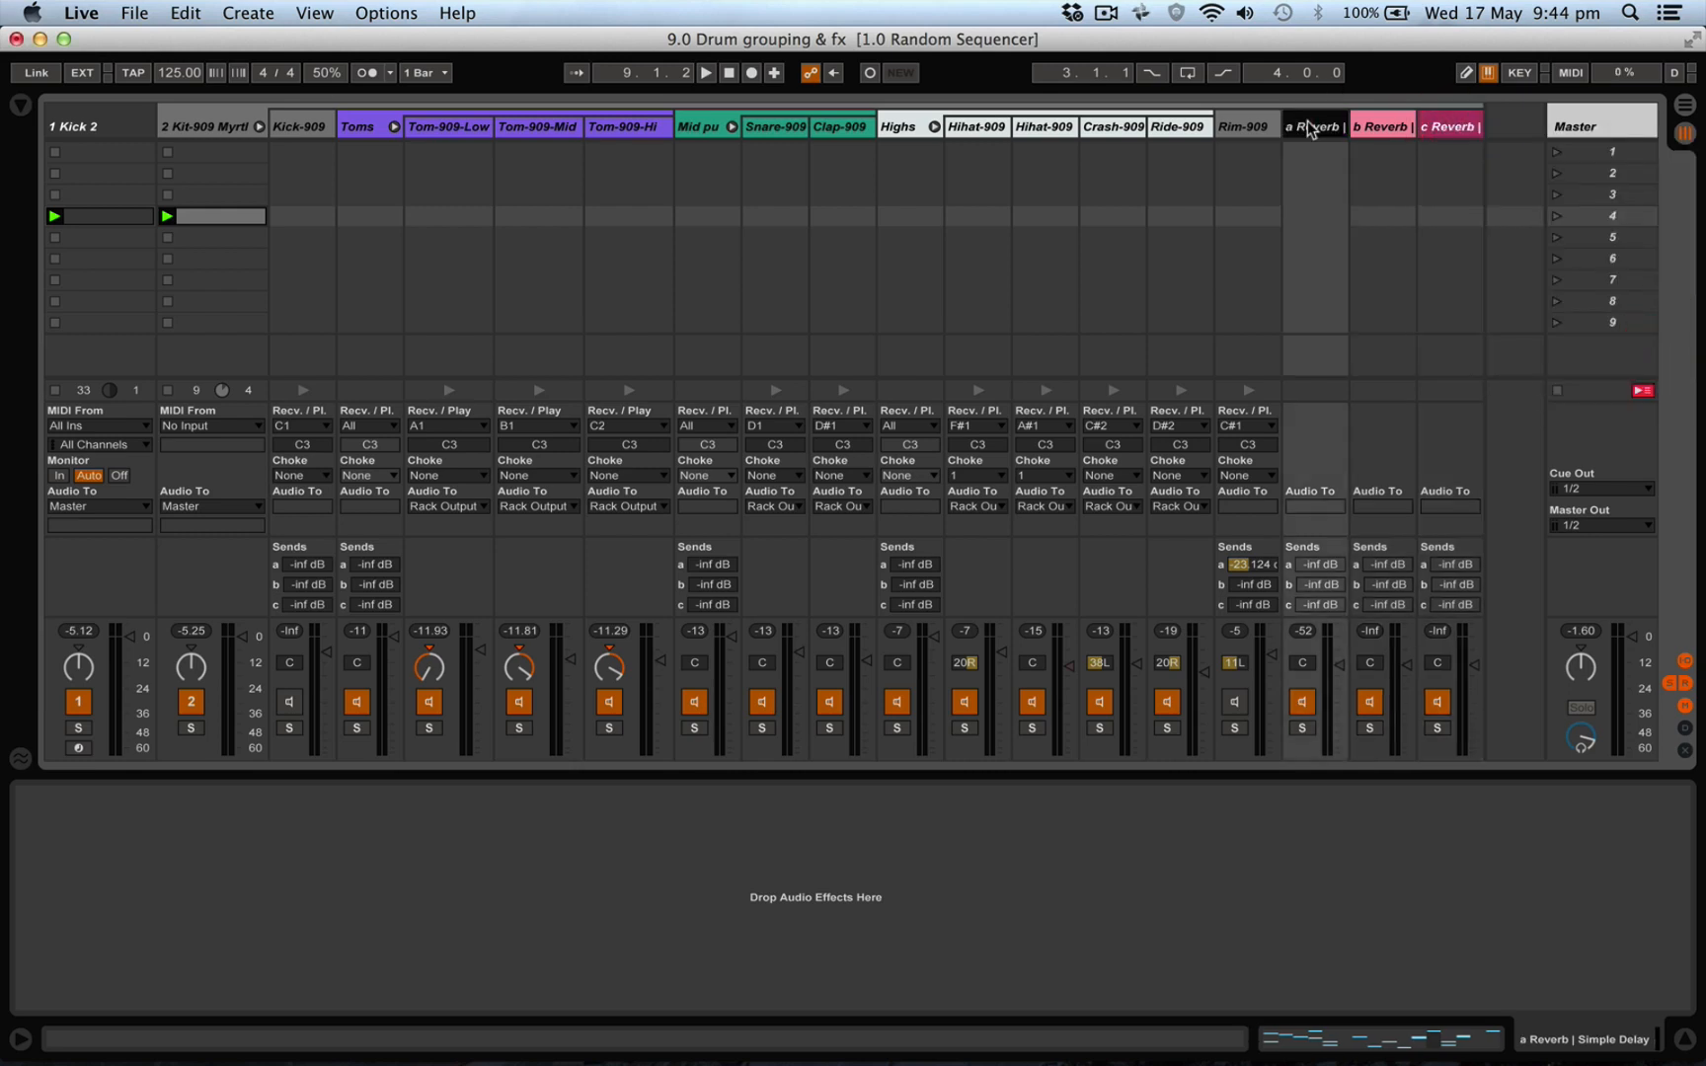
right_click(1309, 129)
left_click(1638, 340)
left_click(1379, 127)
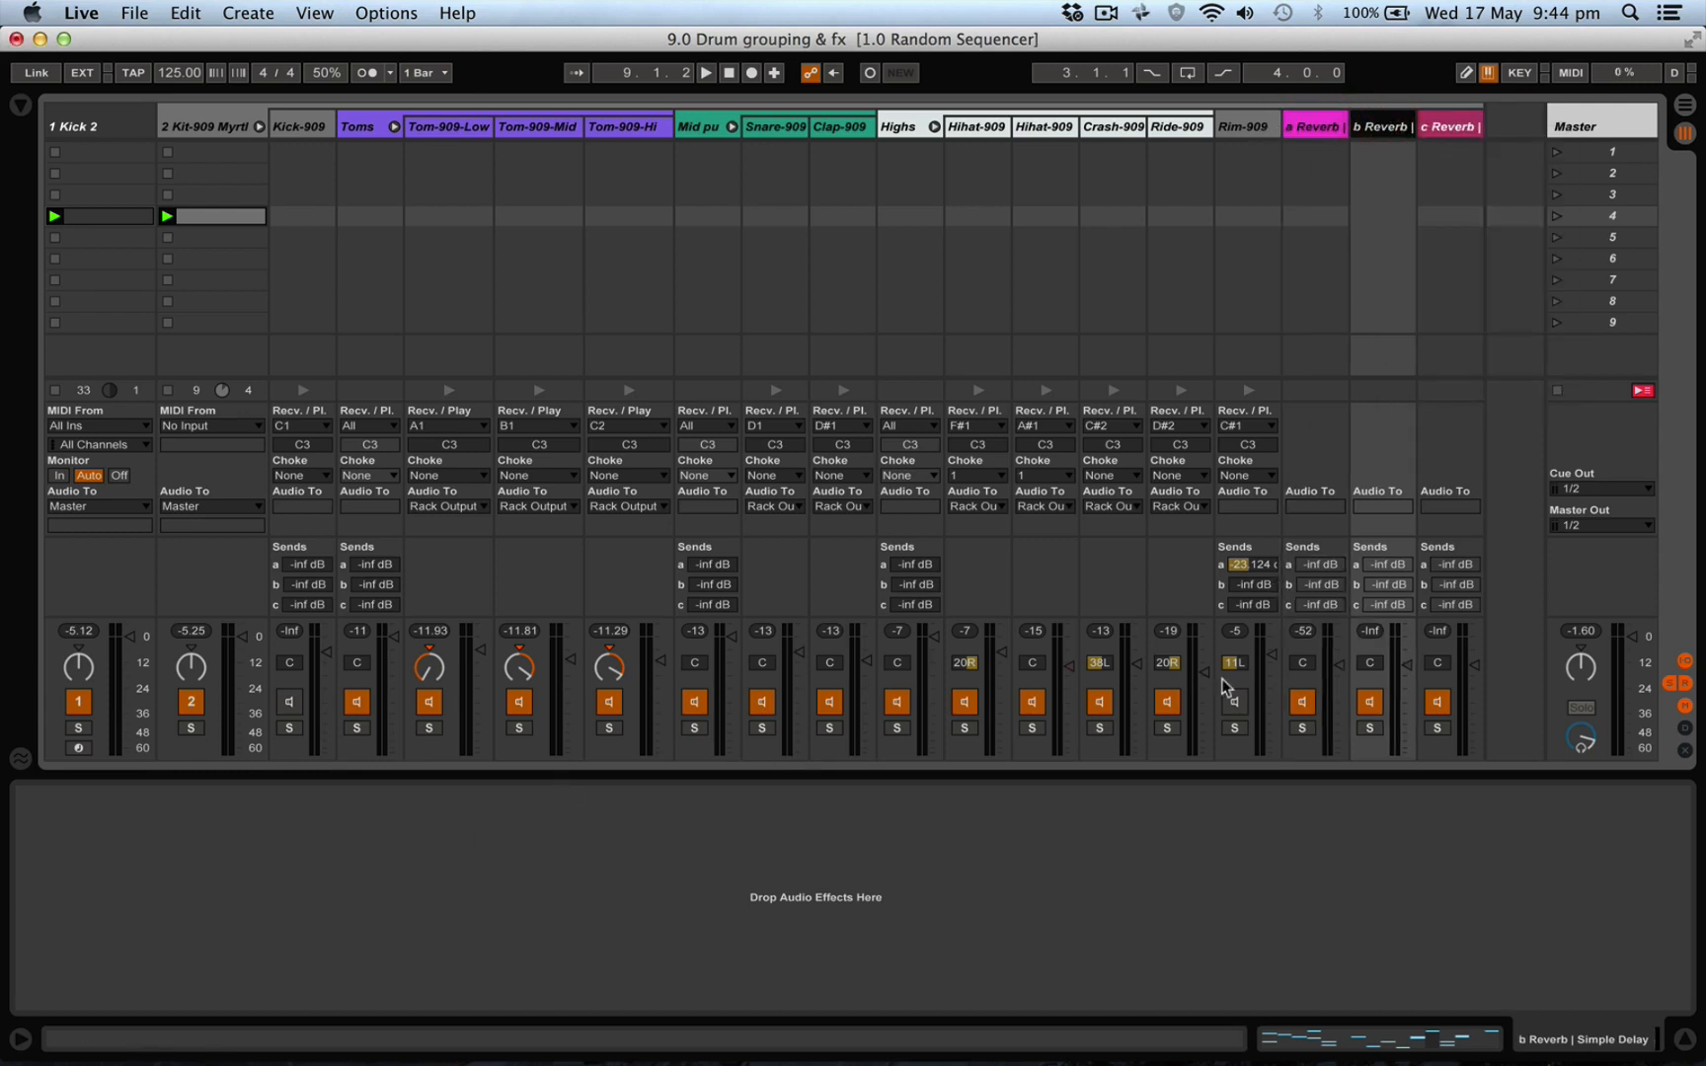
left_click(1462, 135)
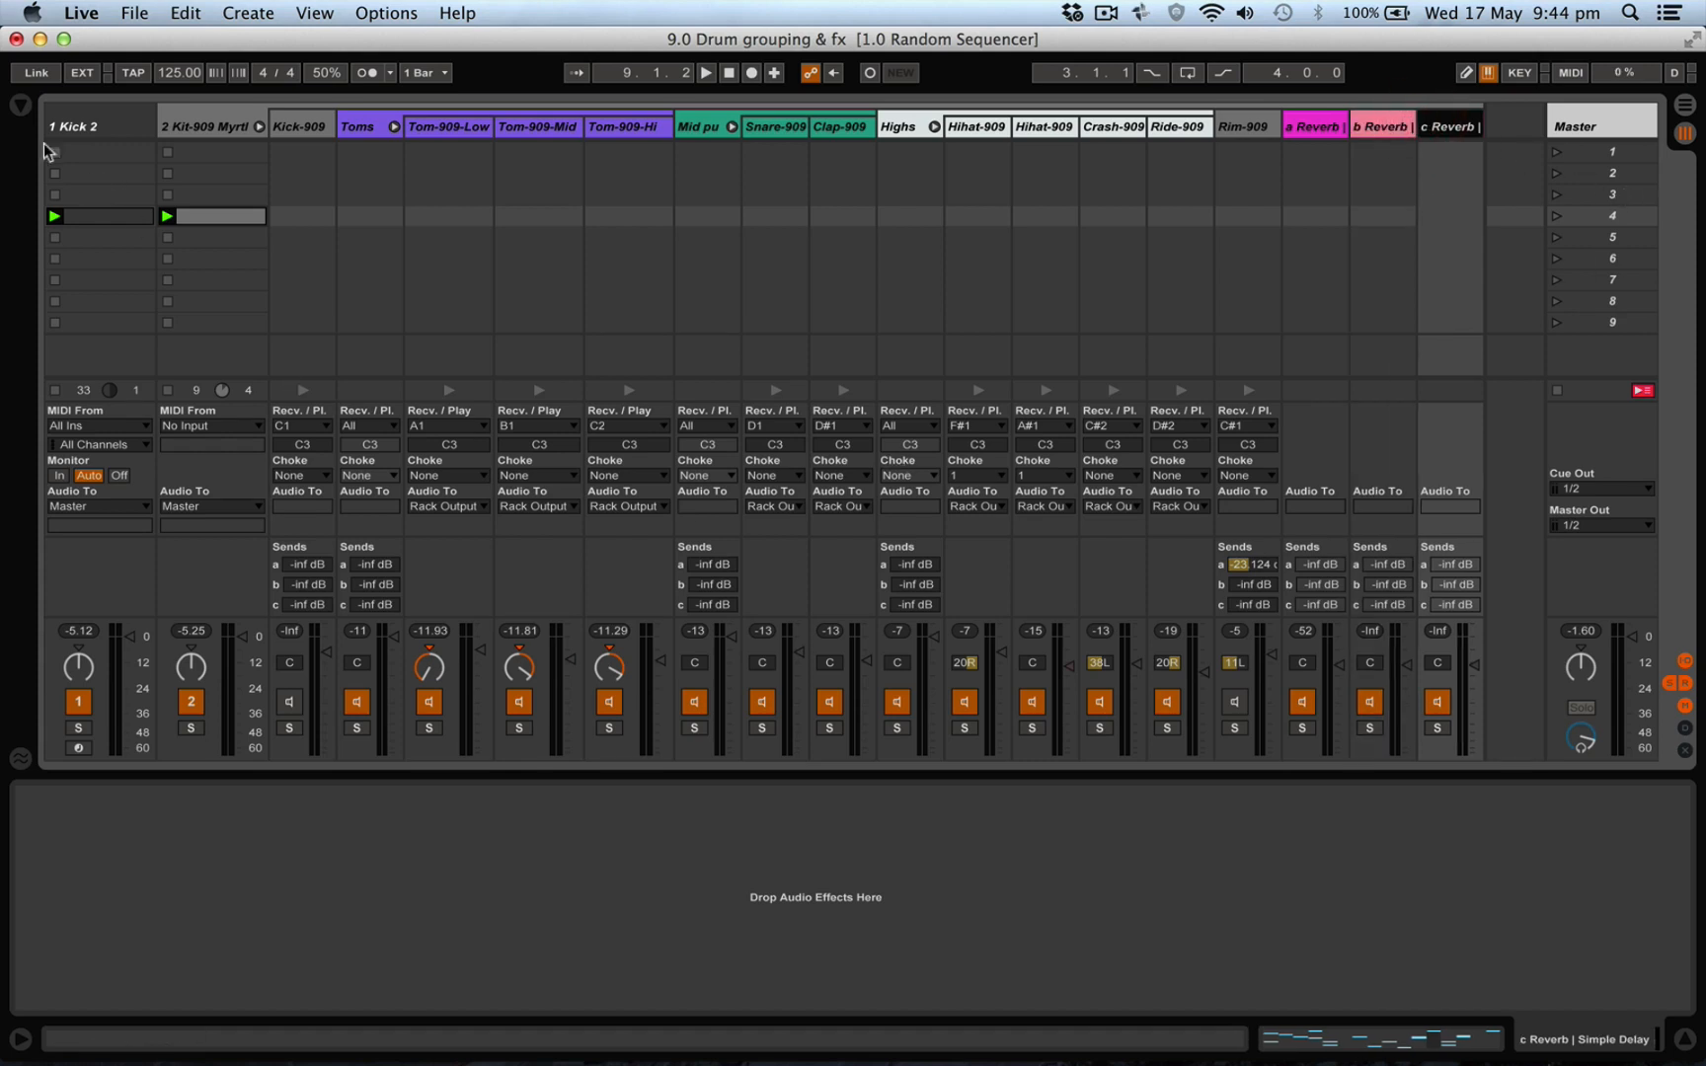
Show the browser with its Audio Effects list and select the third return chain at the end of the kit
left_click(17, 103)
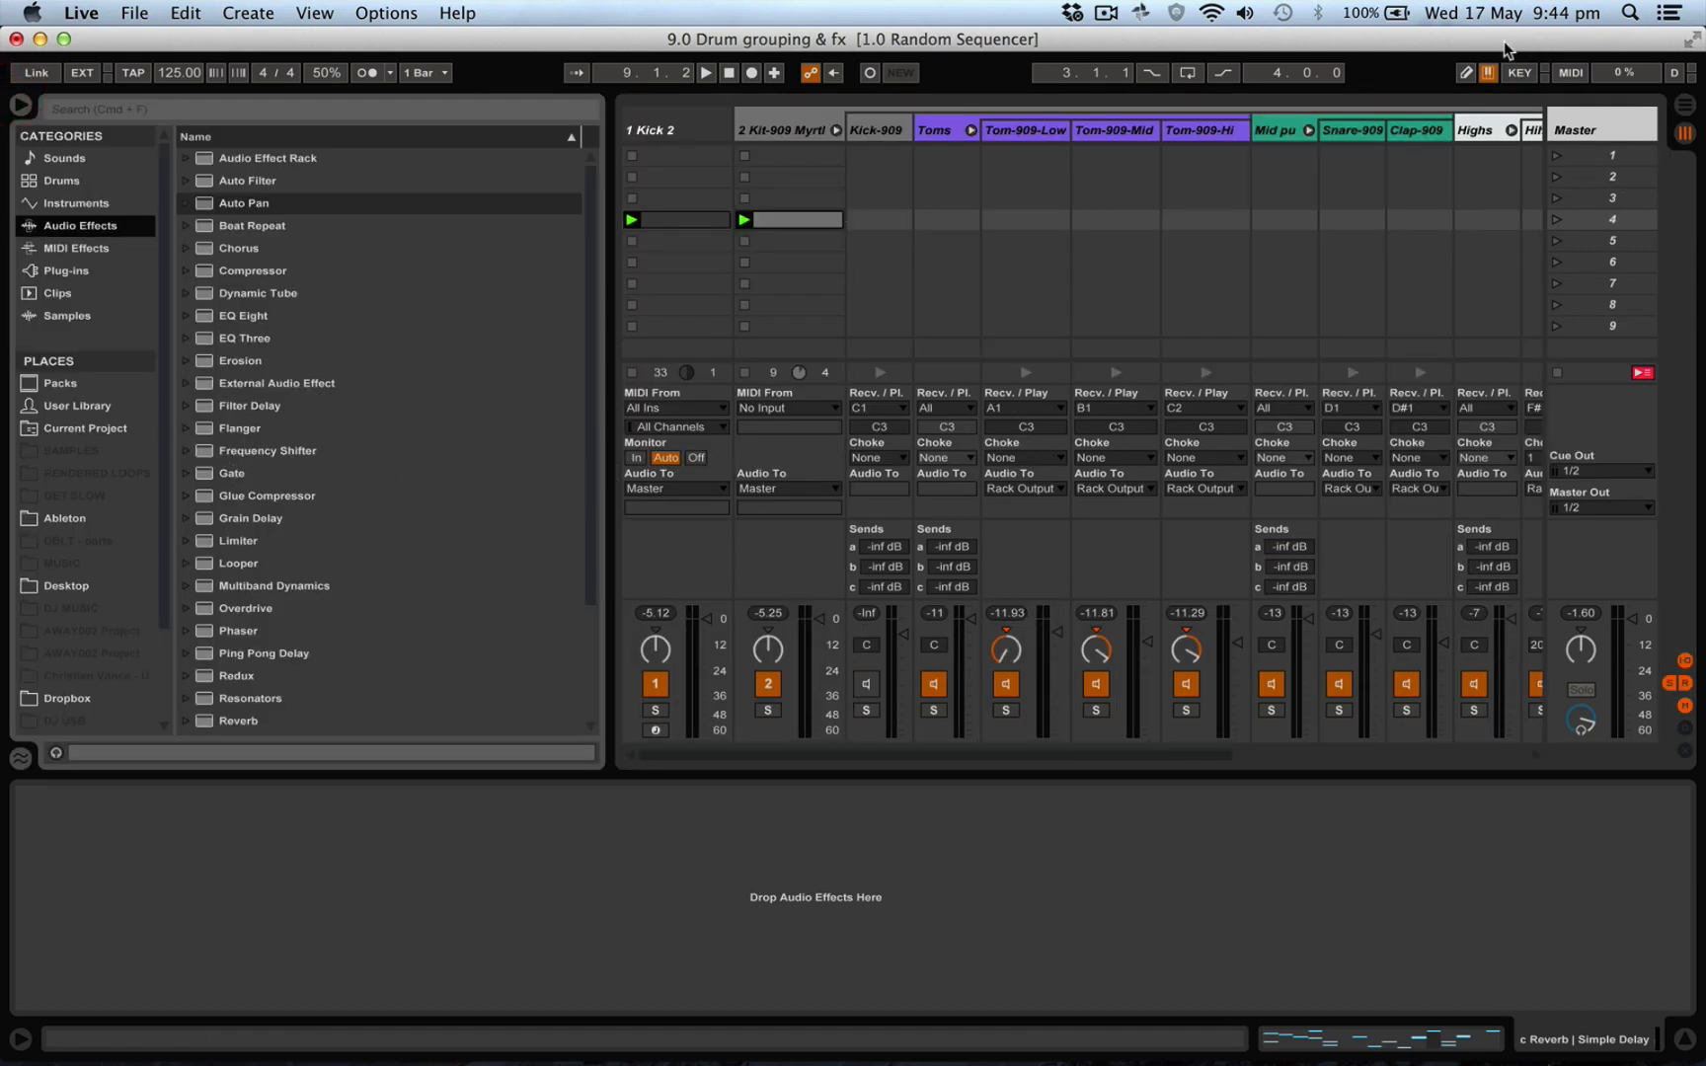
scroll(1319, 199, "right", 5)
left_click(1366, 132)
left_click(1441, 133)
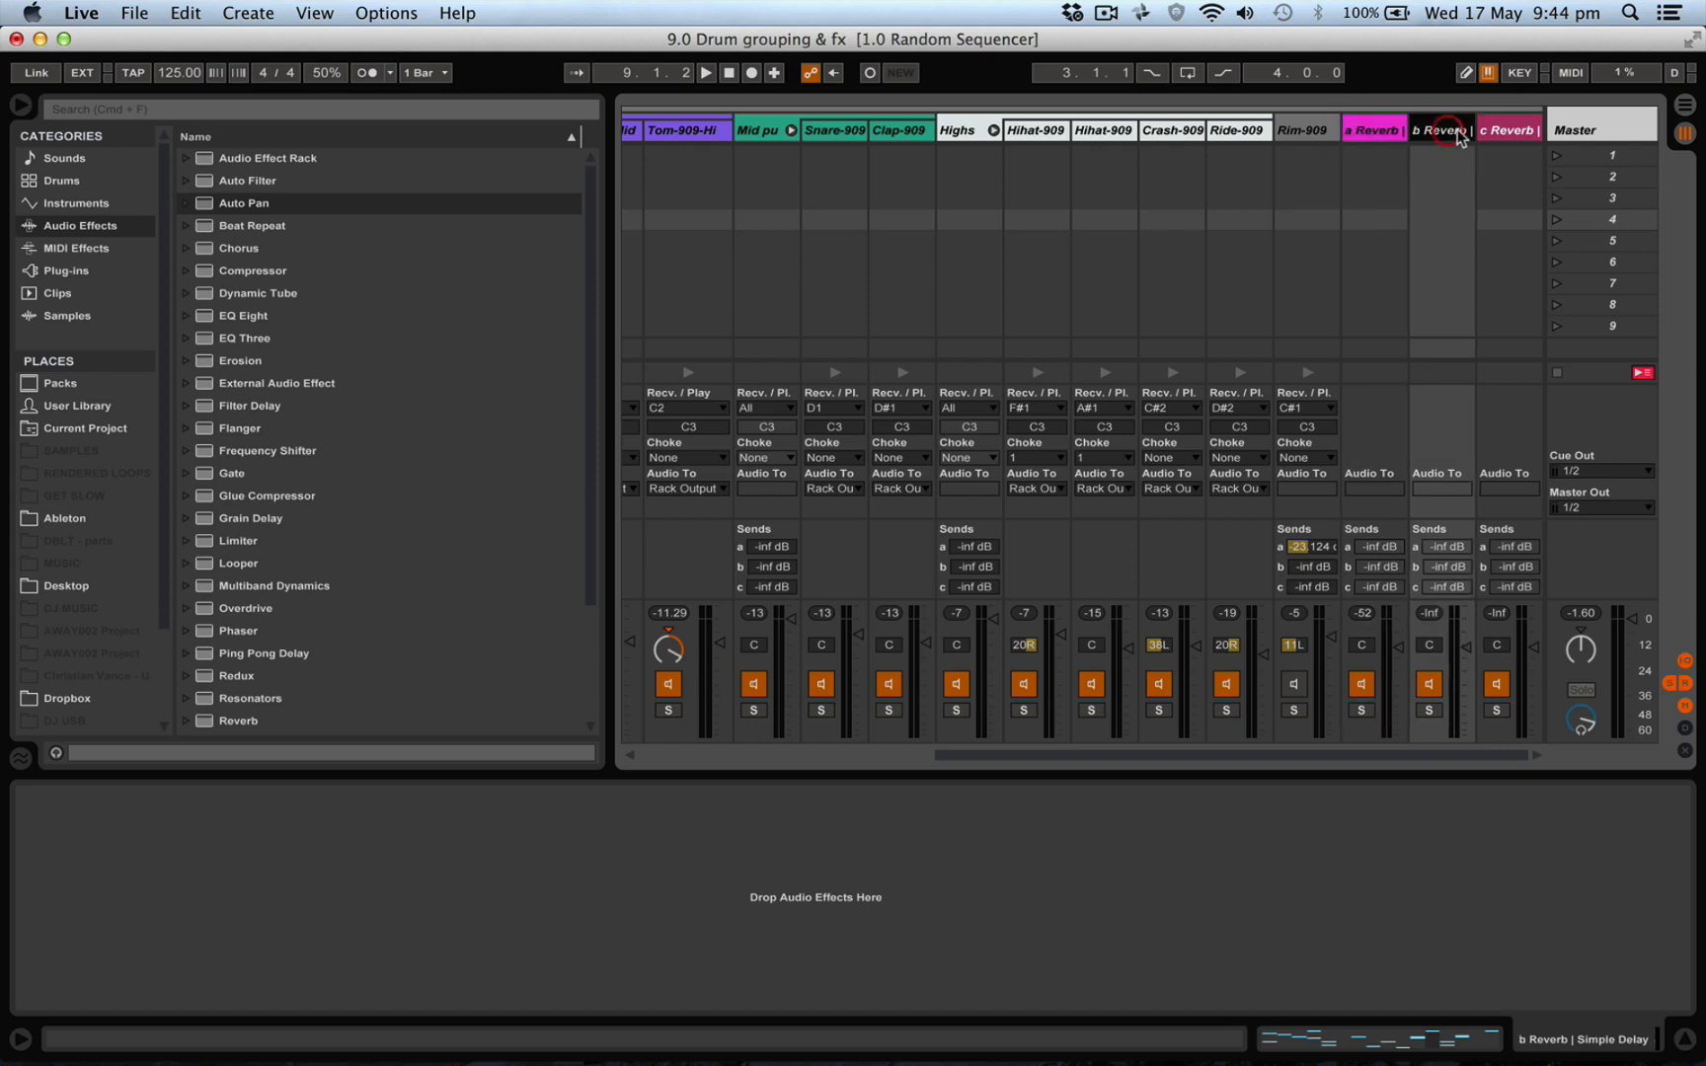
left_click(1514, 133)
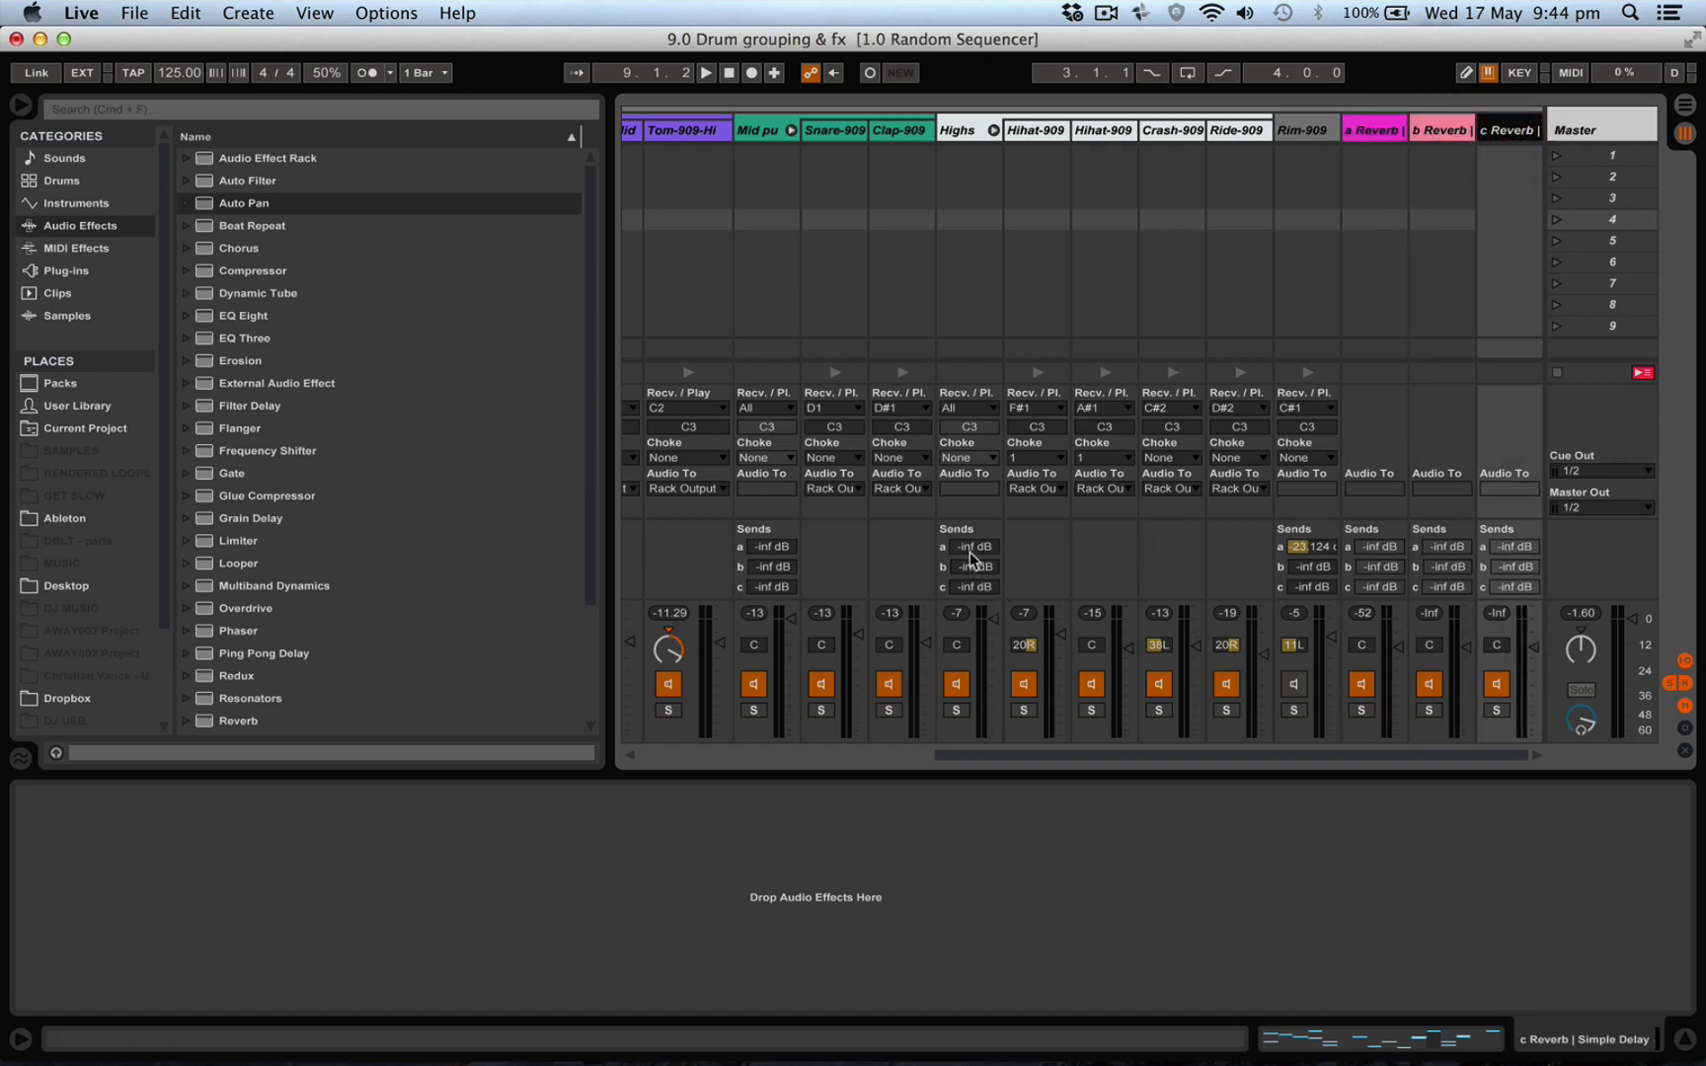
Raise the Mid punch group's send b to about -46 dB
mouse_move(975, 547)
left_mouse_down()
mouse_move(975, 533)
mouse_move(975, 583)
left_mouse_up()
left_click_drag(769, 573, 769, 559)
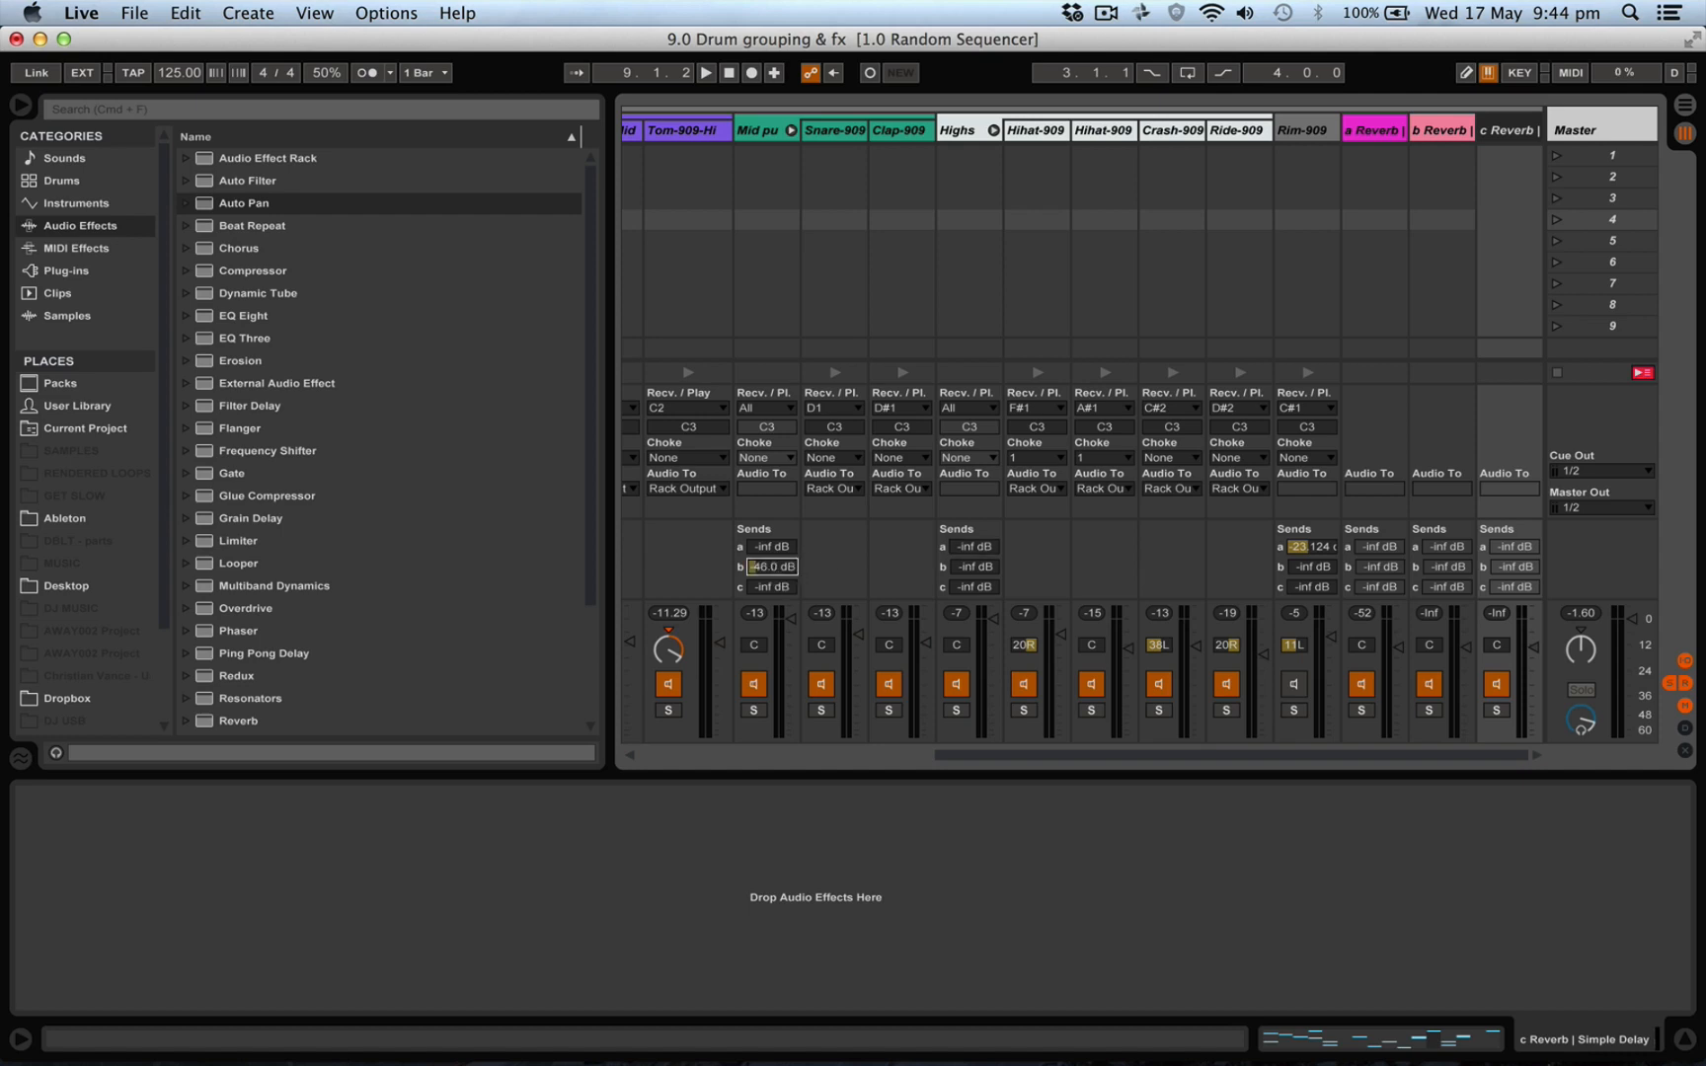